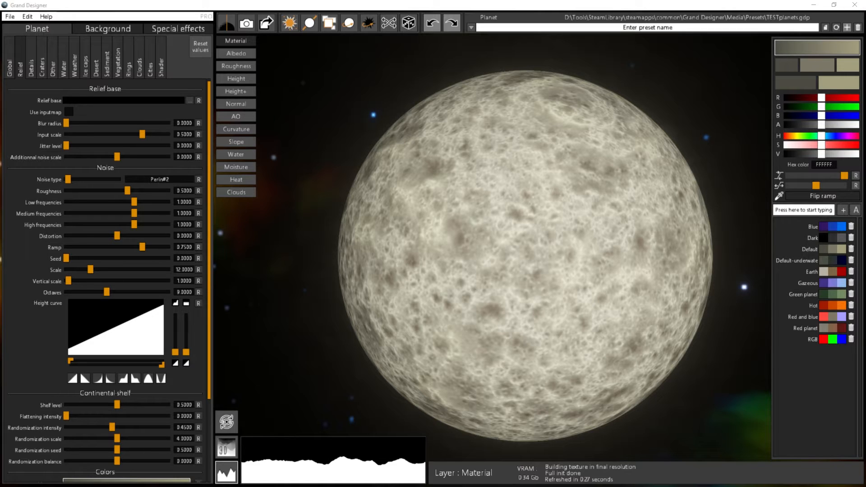
- Restore the planet editor to a smaller window so the Mars reference photo in the browser stays visible beside it
left_click(833, 4)
left_click(136, 145)
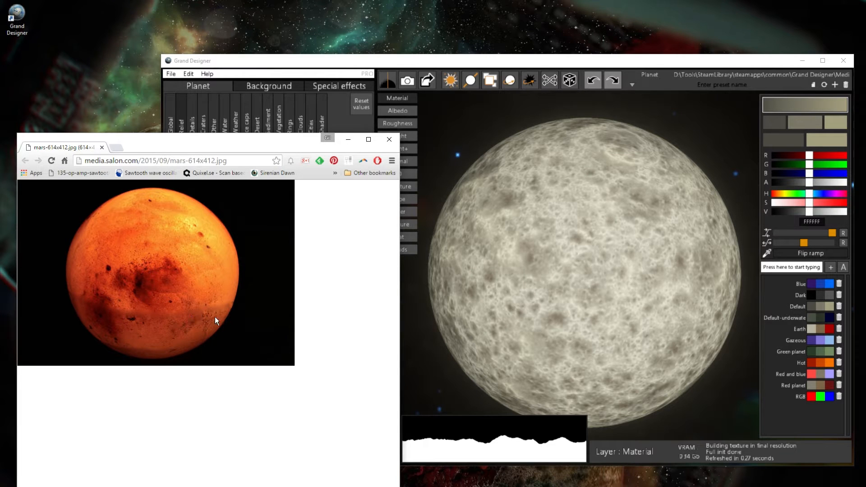
left_click(447, 61)
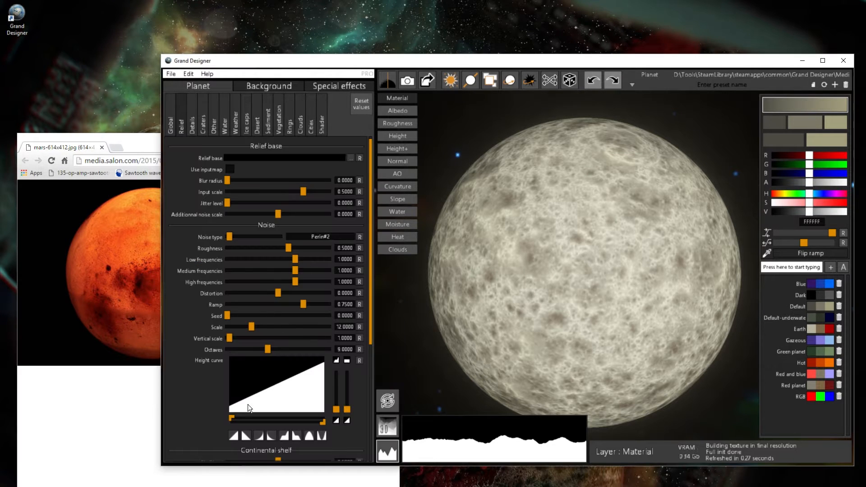
- Set the first colour of the Mountains ramp to a deep orange-red sampled from the Mars reference photo
scroll(305, 314, "down", 8)
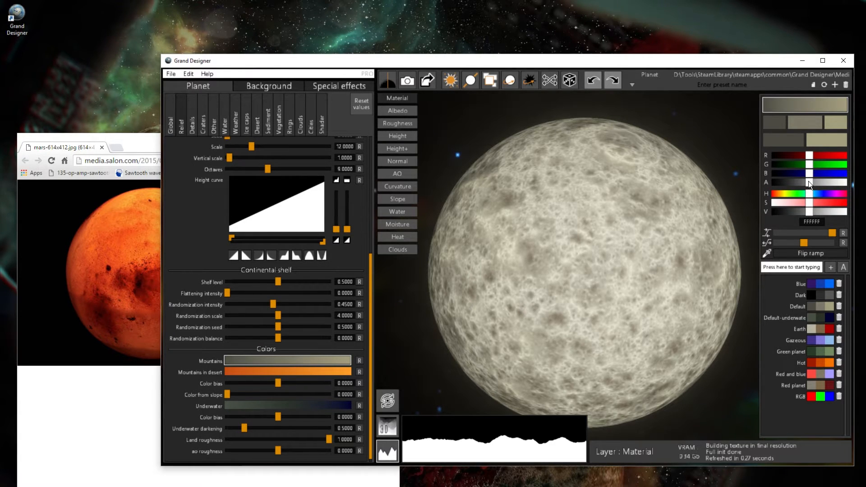
left_click(776, 121)
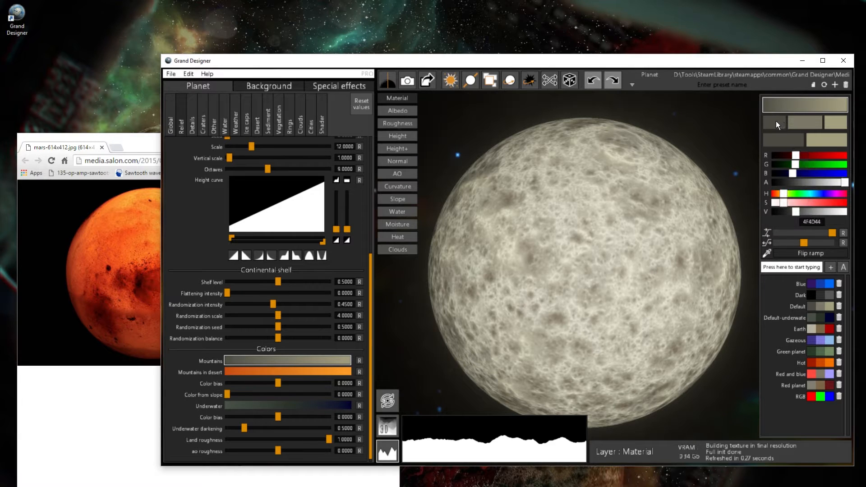
left_click(144, 141)
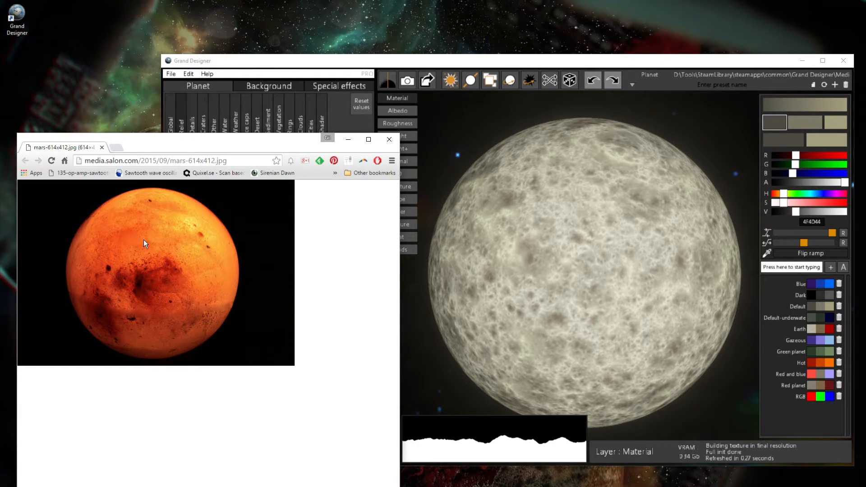
left_click(713, 62)
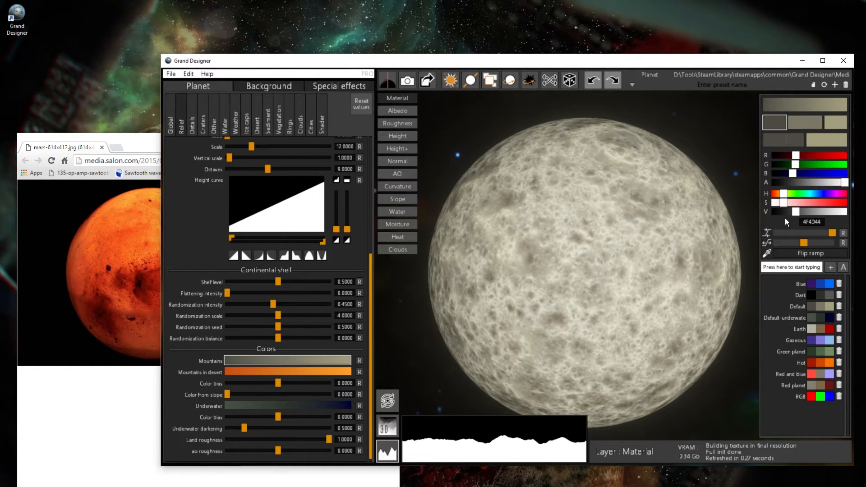
left_click_drag(766, 254, 124, 236)
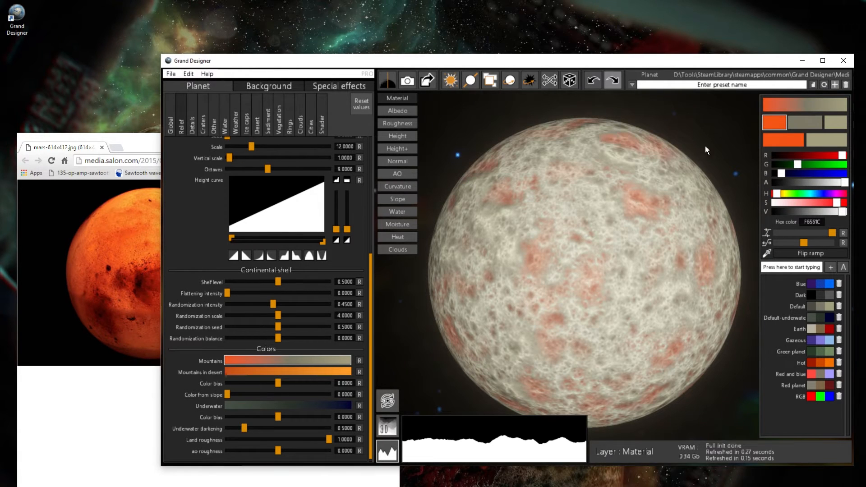
- Sample the Mars photo for the Mountains ramp's middle colour (FF7327) and last colour (FCA639)
left_click(810, 120)
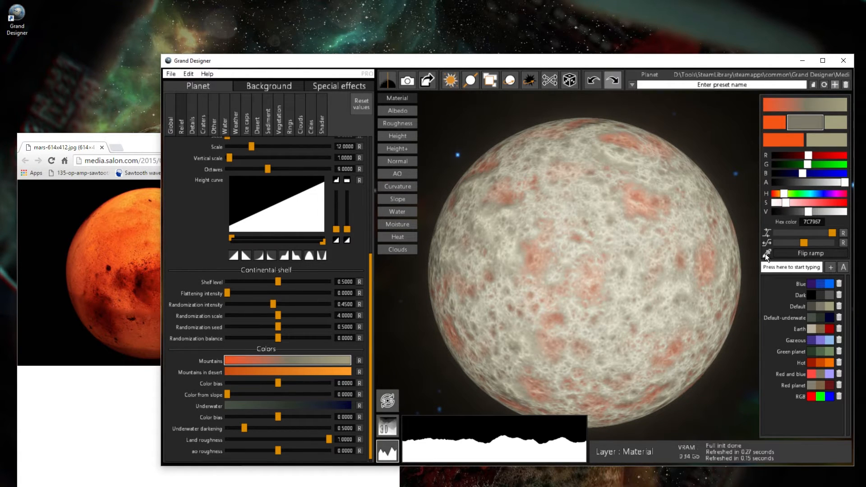
left_click_drag(767, 254, 123, 216)
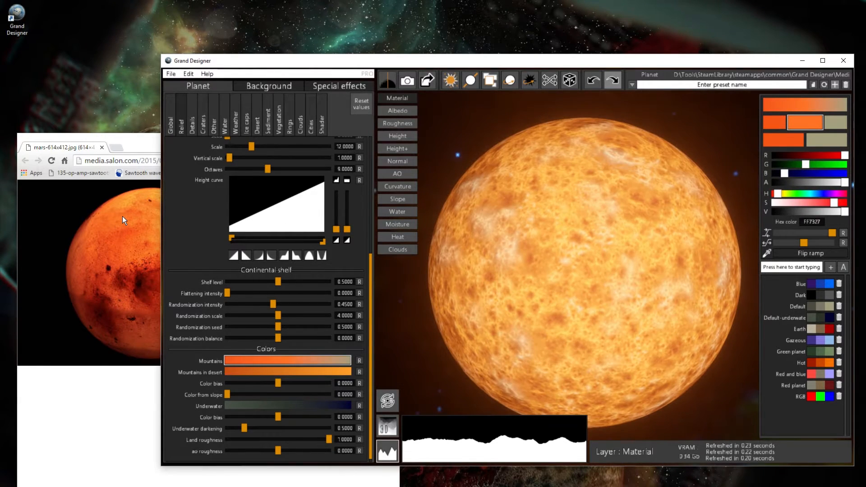
left_click(835, 120)
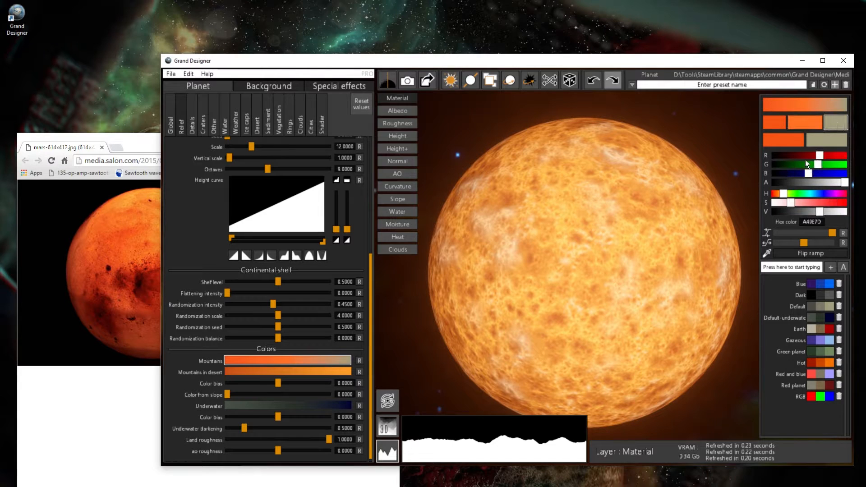
left_click_drag(767, 253, 128, 199)
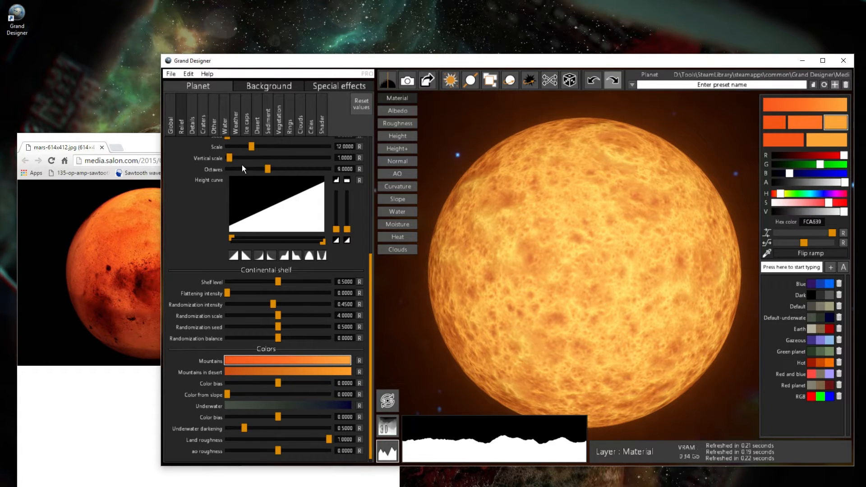
- Set the relief noise type to Multifractal Perlin#4, with scale about 4.6, roughness about 0.54 and low frequencies about 0.40
double_click(250, 64)
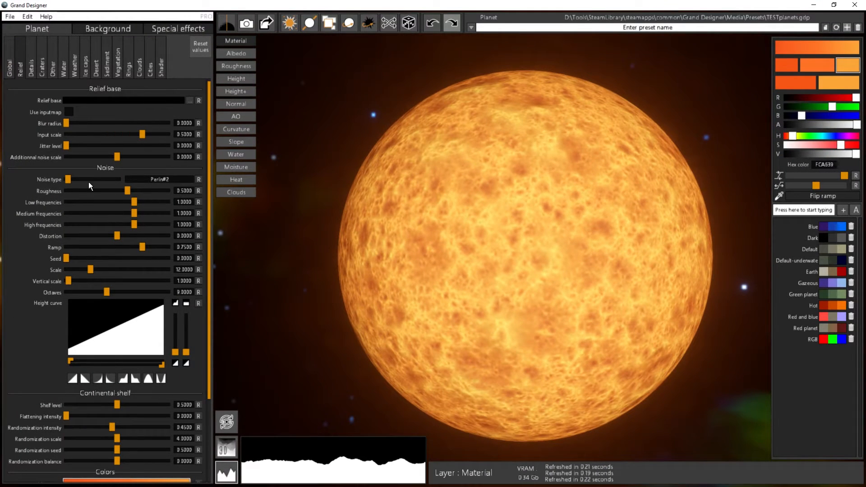
left_click_drag(69, 179, 88, 180)
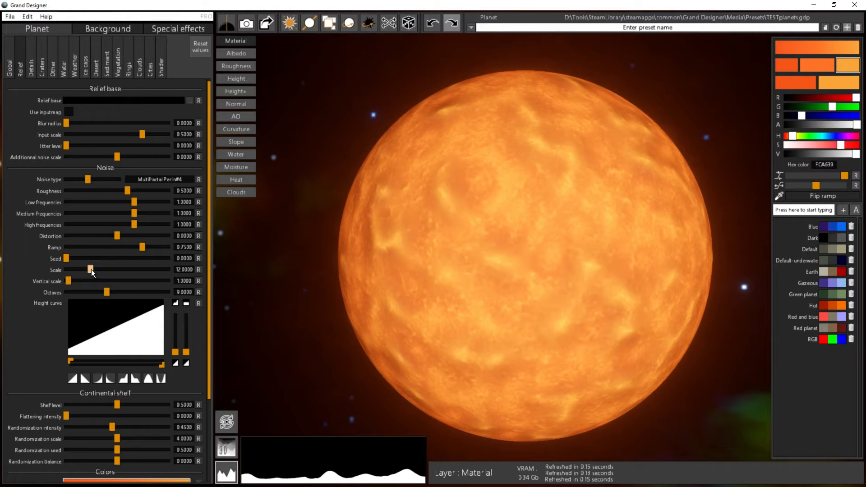
left_click_drag(91, 270, 77, 270)
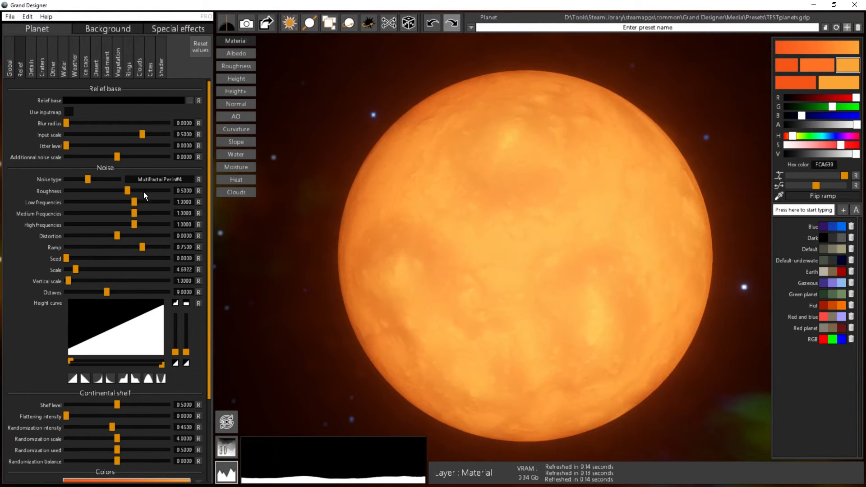
left_click_drag(127, 191, 132, 193)
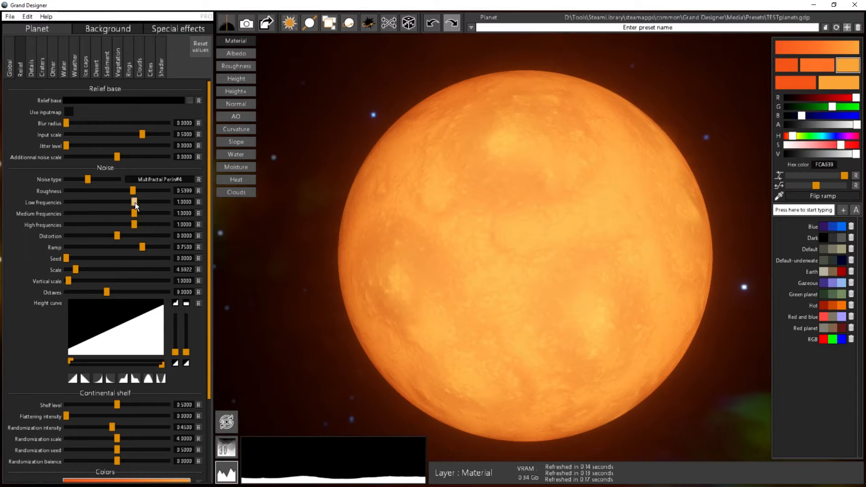
left_click_drag(133, 202, 114, 207)
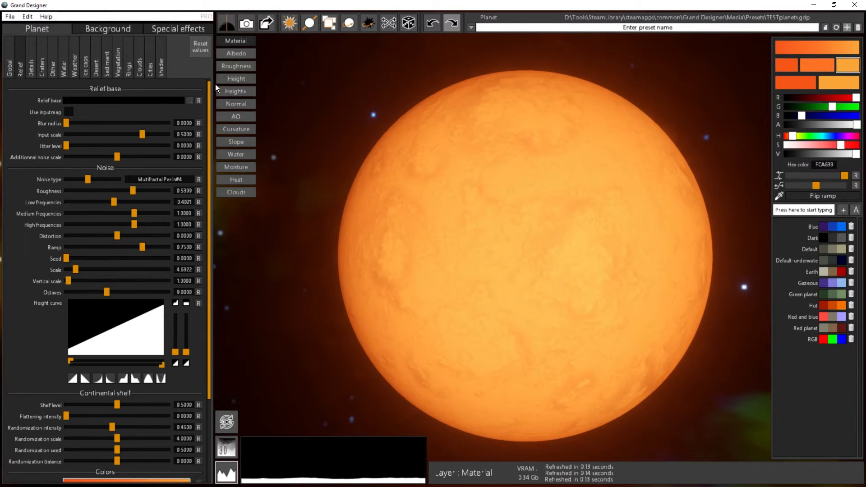
- Raise the planet's displacement amplitude in the shader settings to about 4.3
left_click(161, 66)
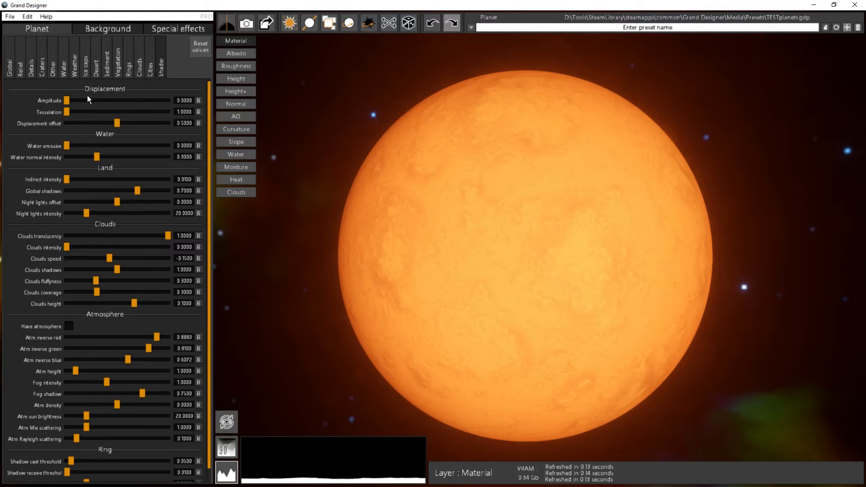
left_click_drag(67, 101, 95, 104)
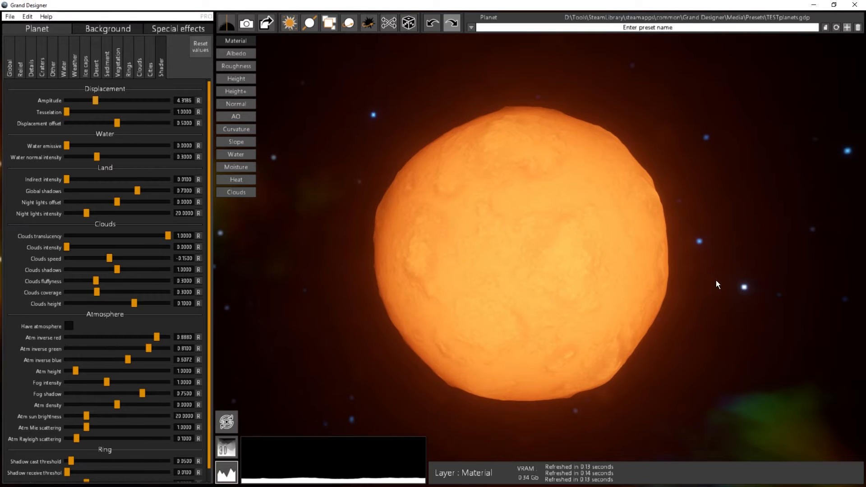
left_click_drag(492, 249, 810, 406)
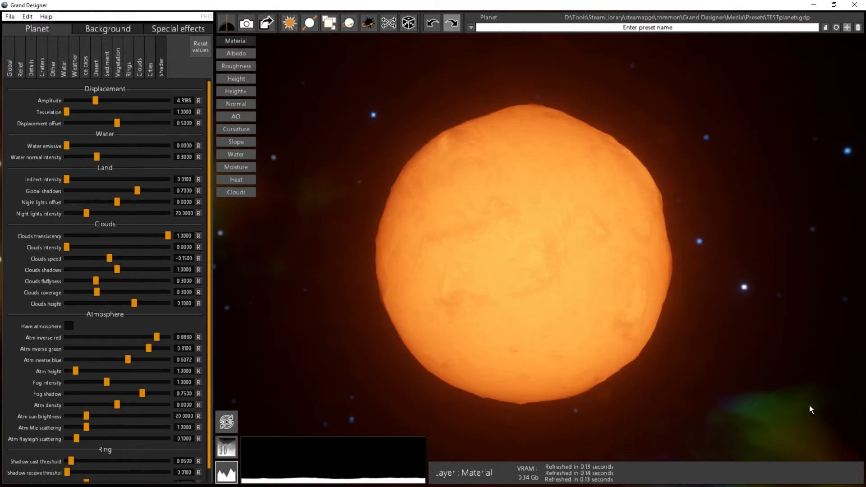
- Reduce the upper range limit of the relief height curve to about one fifth of its span
left_click(20, 70)
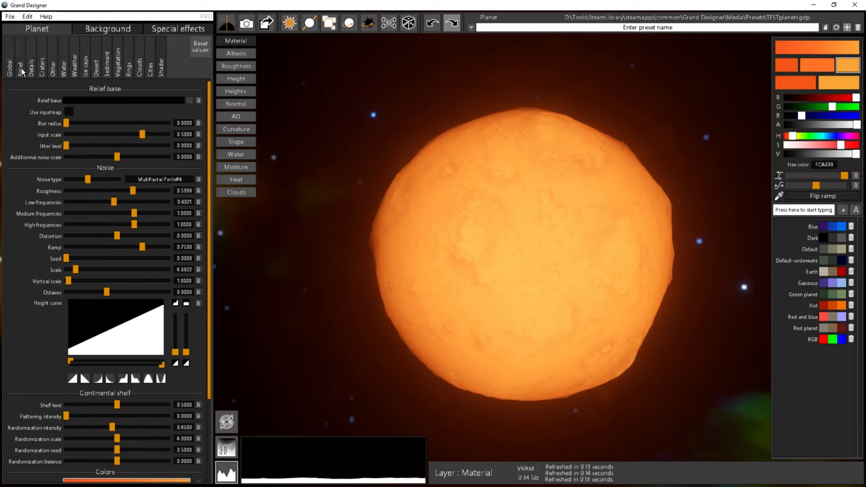
left_click_drag(561, 296, 406, 316)
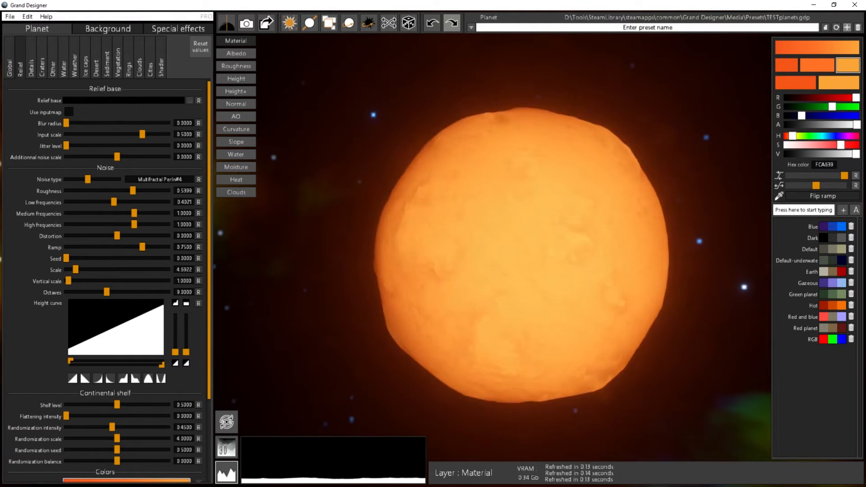
scroll(563, 288, "up", 3)
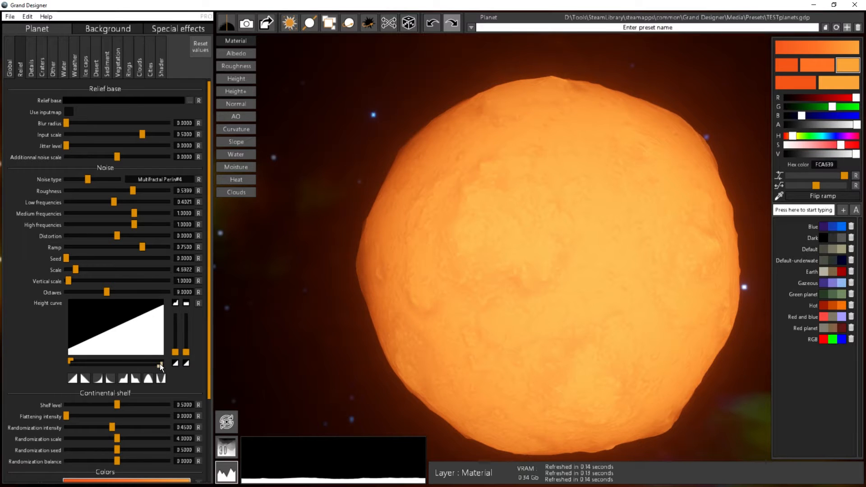
left_click_drag(155, 363, 64, 361)
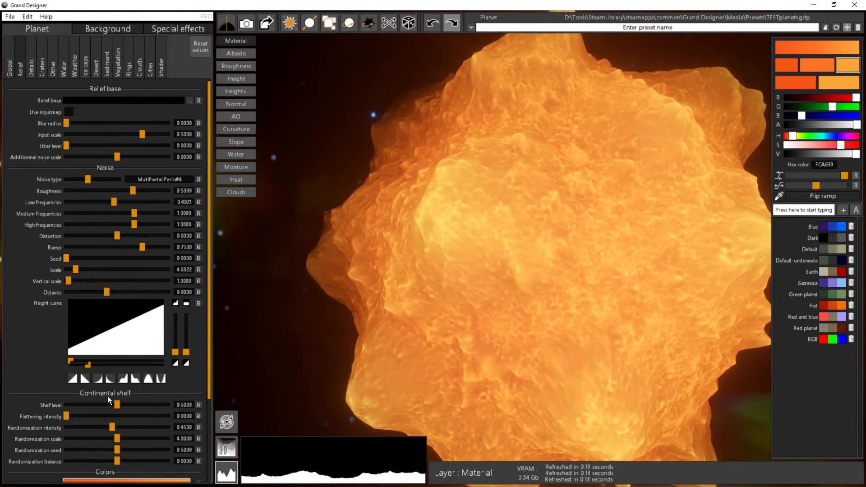
scroll(489, 252, "down", 5)
left_click_drag(498, 270, 569, 262)
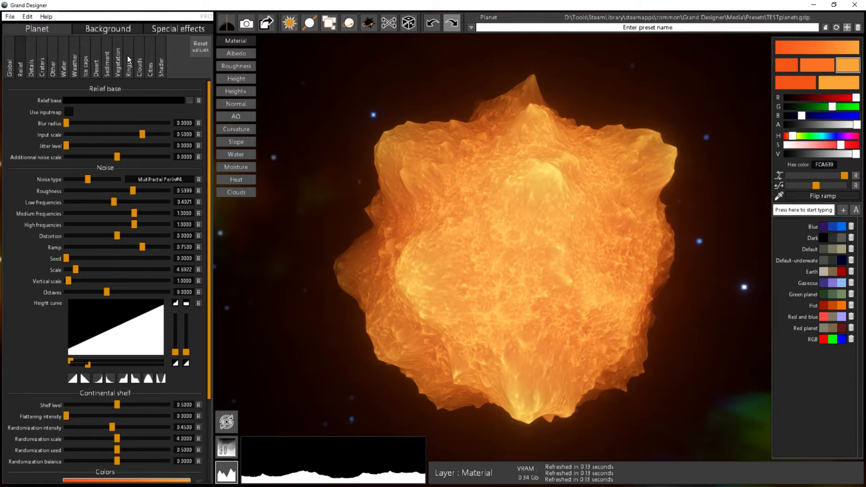
- Reduce the planet's displacement amplitude in the shader settings to about 0.6
left_click(161, 70)
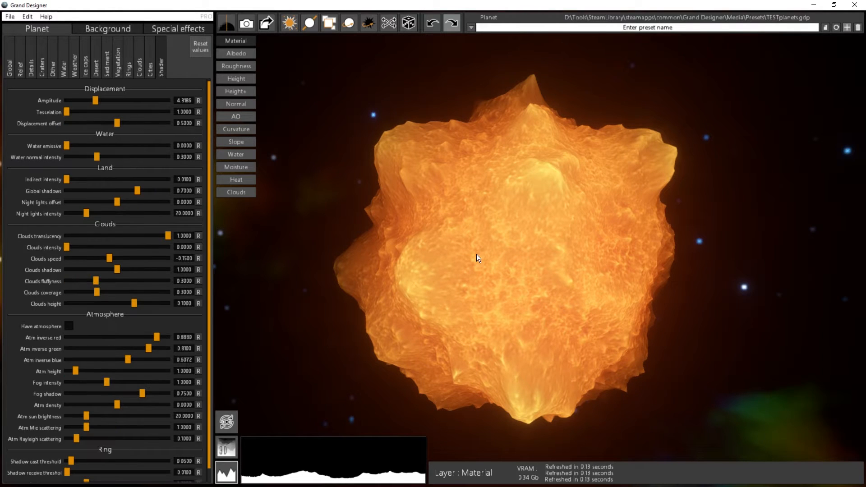
left_click_drag(103, 101, 72, 109)
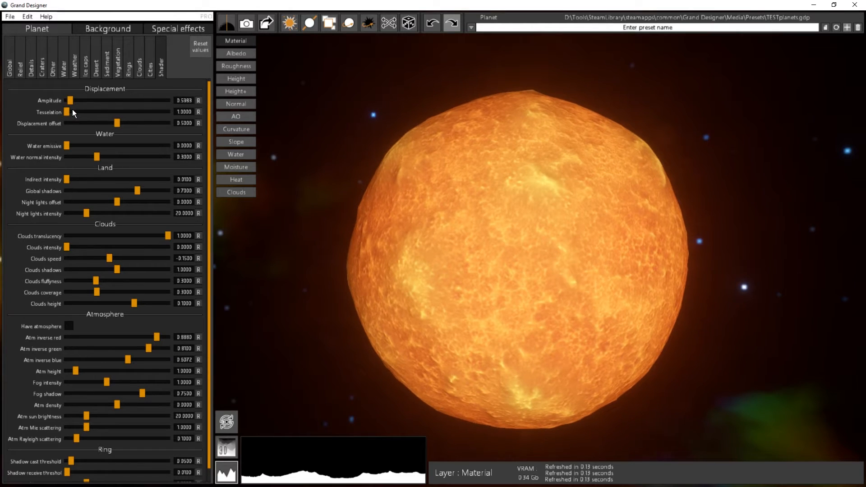
left_click_drag(404, 327, 243, 128)
scroll(495, 323, "up", 2)
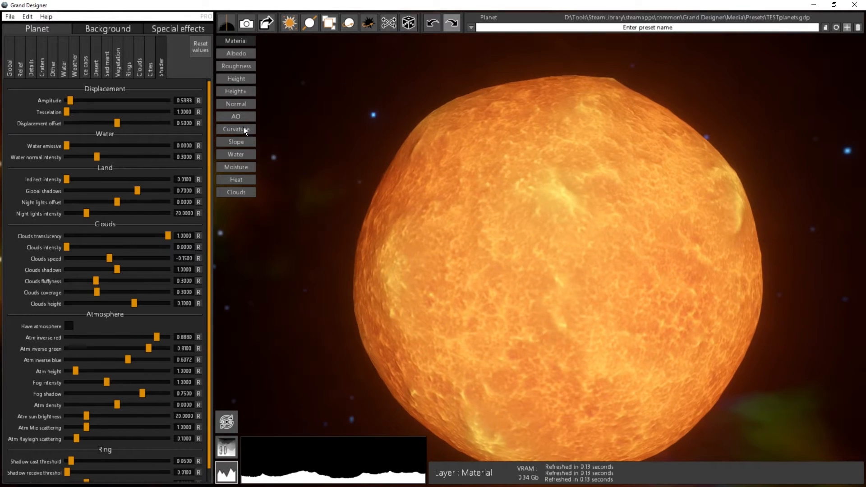
- Pull down the lower third of the relief height curve to flatten the low terrain
left_click(21, 63)
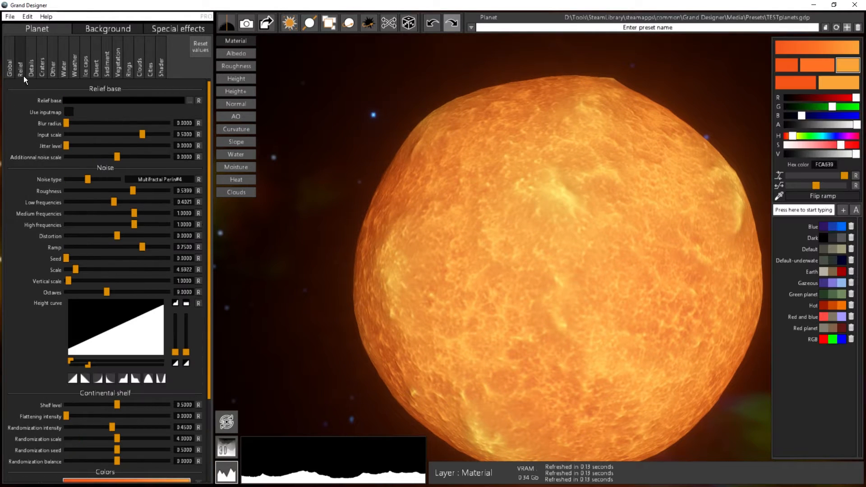
scroll(207, 378, "down", 3)
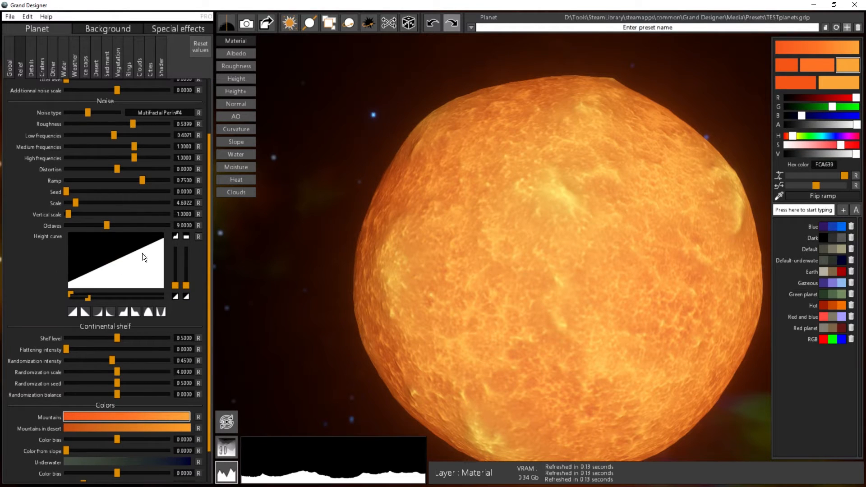
left_click_drag(99, 269, 98, 275)
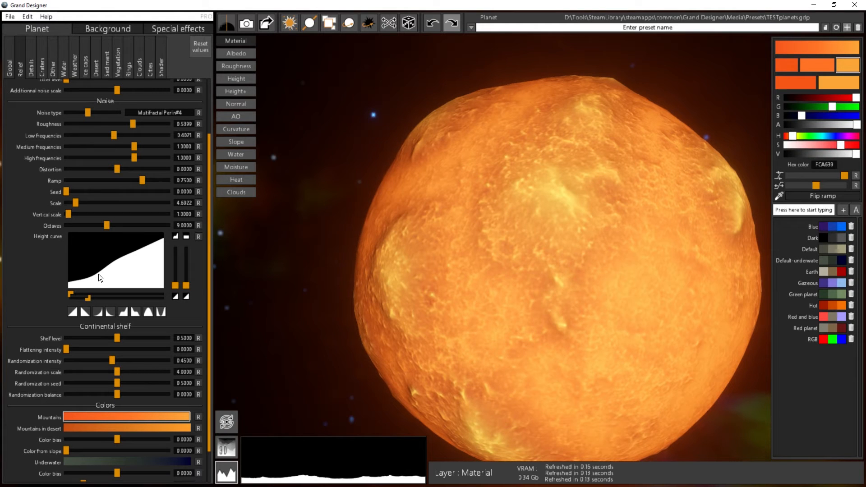
left_click_drag(547, 335, 479, 273)
left_click_drag(669, 408, 512, 324)
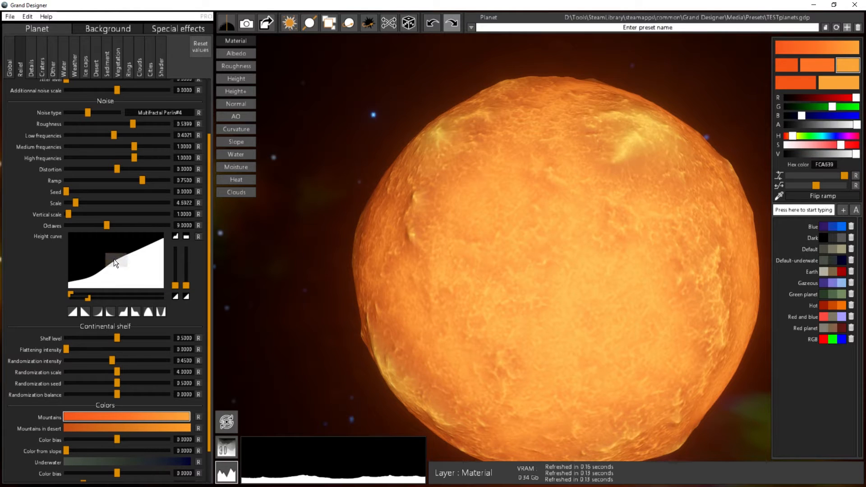
- Raise the middle and upper part of the relief height curve into an S shape, and check the terrain all around the planet
left_click_drag(114, 259, 140, 242)
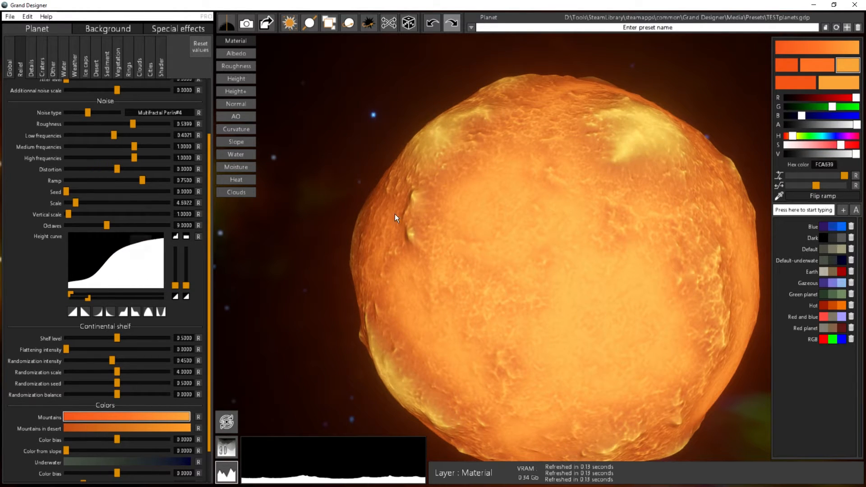
left_click_drag(587, 172, 638, 203)
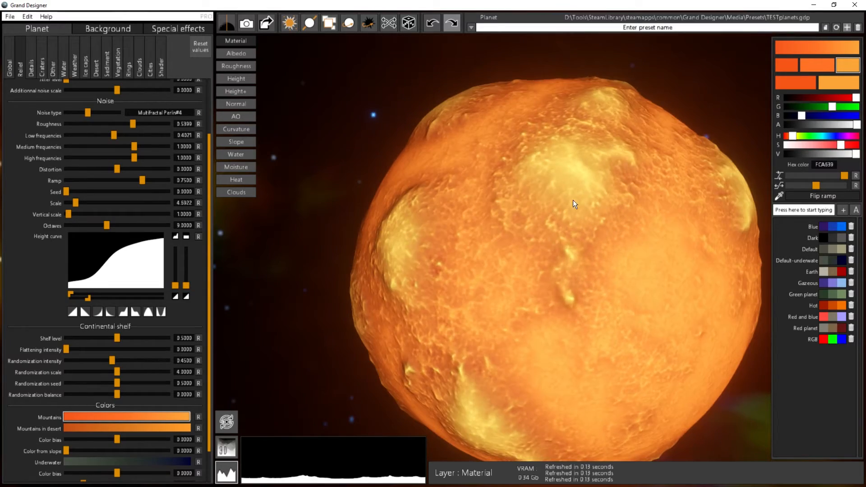
left_click_drag(572, 200, 568, 180)
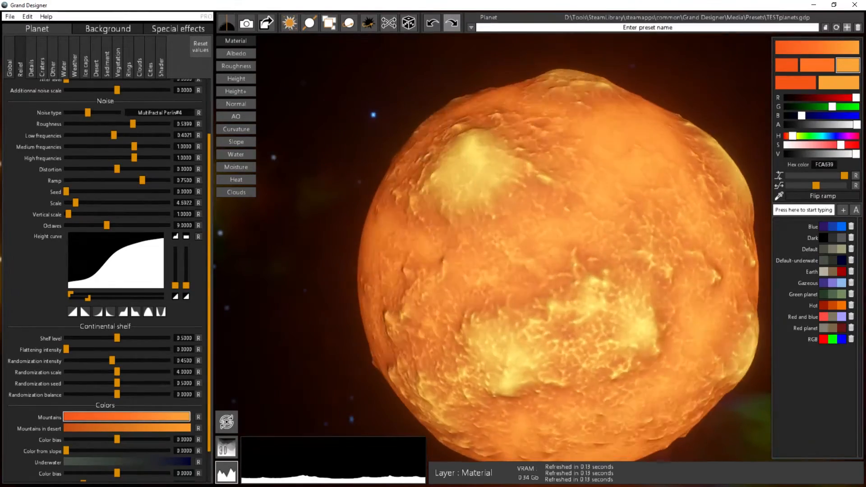
left_click_drag(482, 361, 158, 388)
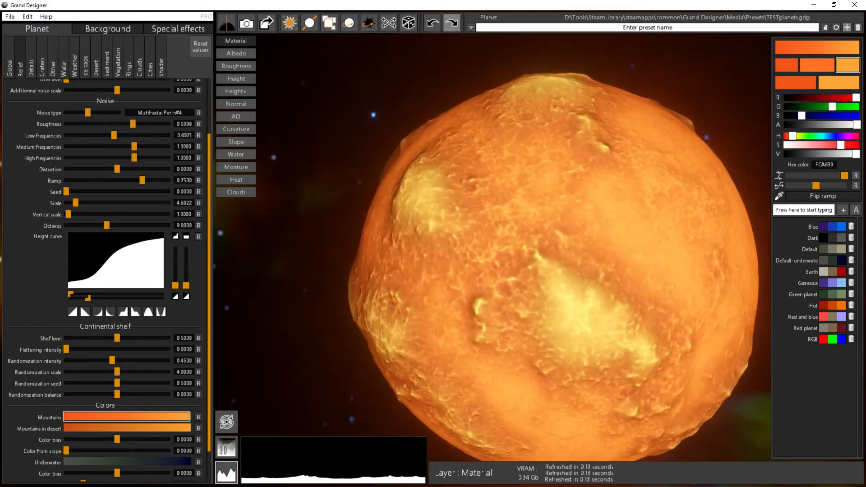
- Show the planet's rotation axis and examine the relief from all sides of the planet
left_click_drag(1, 85, 1, 234)
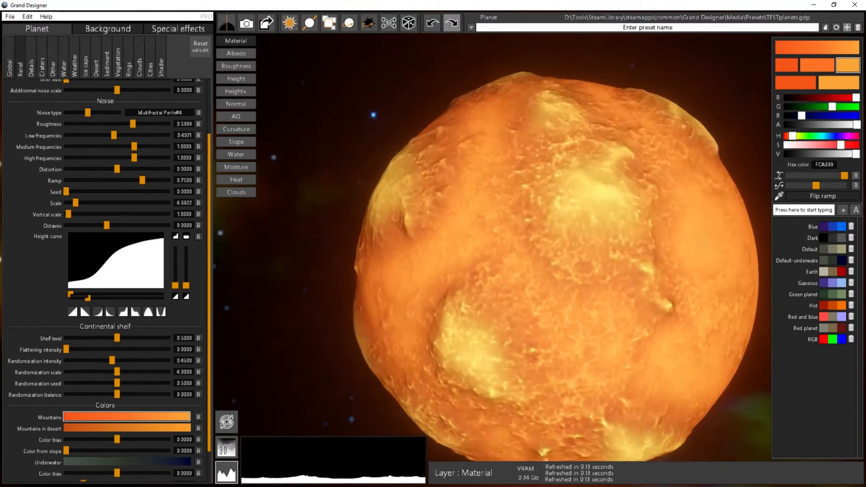
left_click_drag(469, 351, 609, 383)
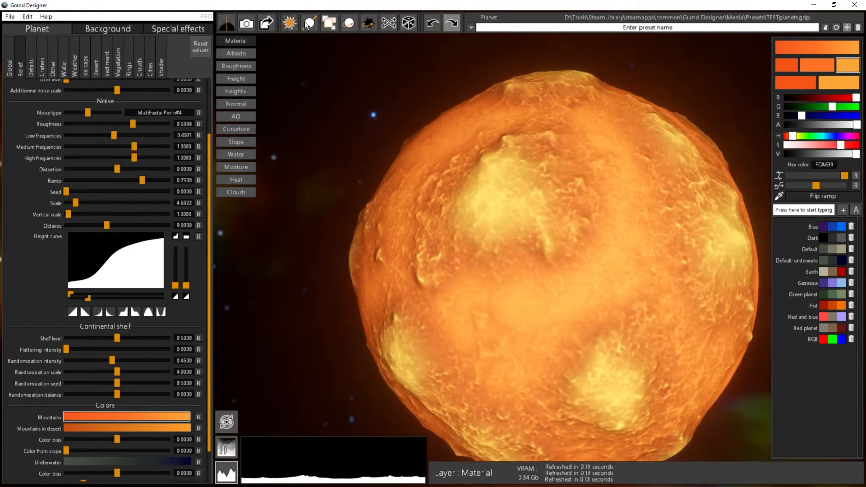
left_click(305, 21)
left_click_drag(726, 347, 726, 199)
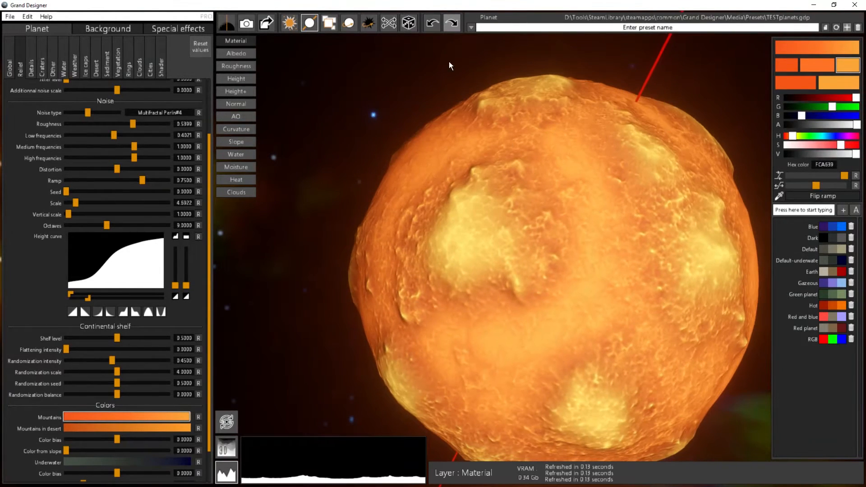
left_click_drag(602, 196, 549, 334)
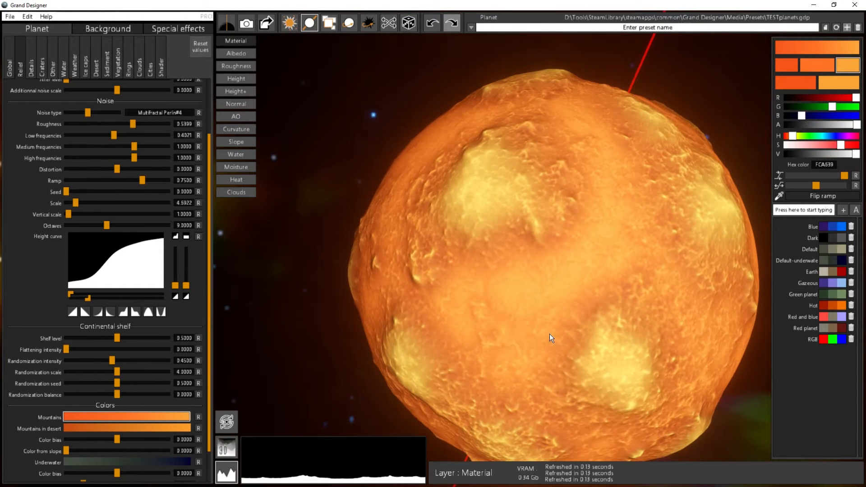
left_click_drag(499, 314, 478, 189)
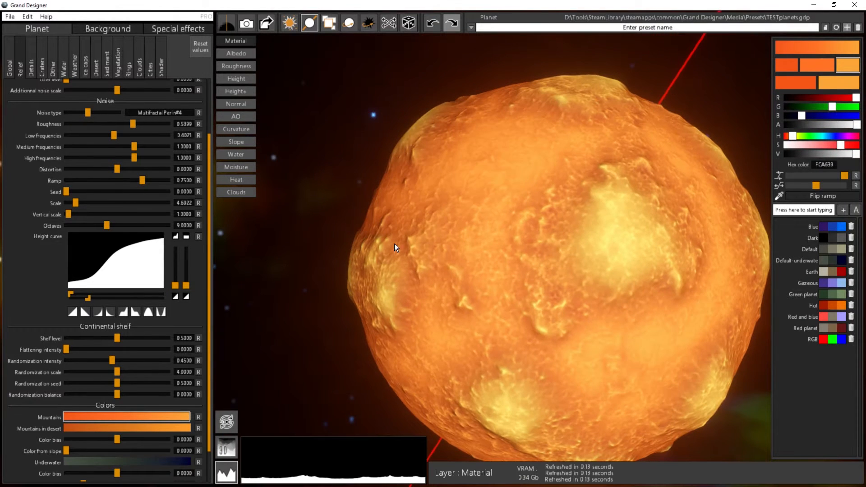
left_click_drag(482, 242, 626, 142)
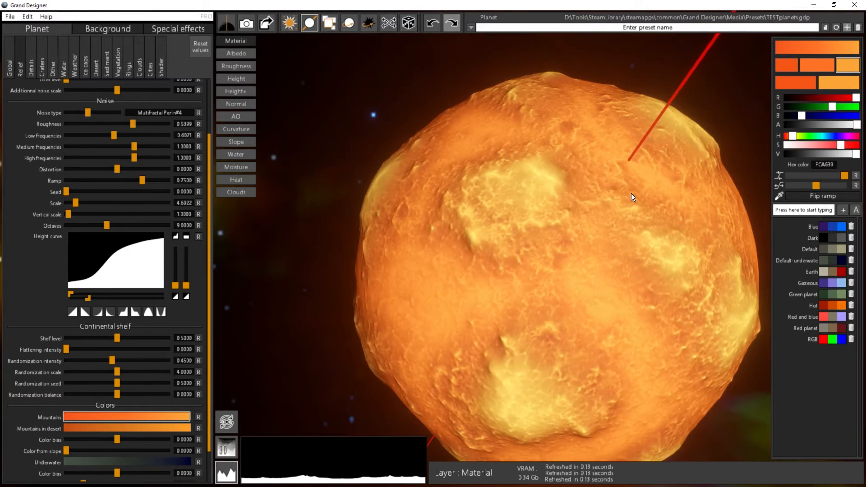
left_click_drag(631, 194, 623, 272)
left_click_drag(584, 298, 648, 337)
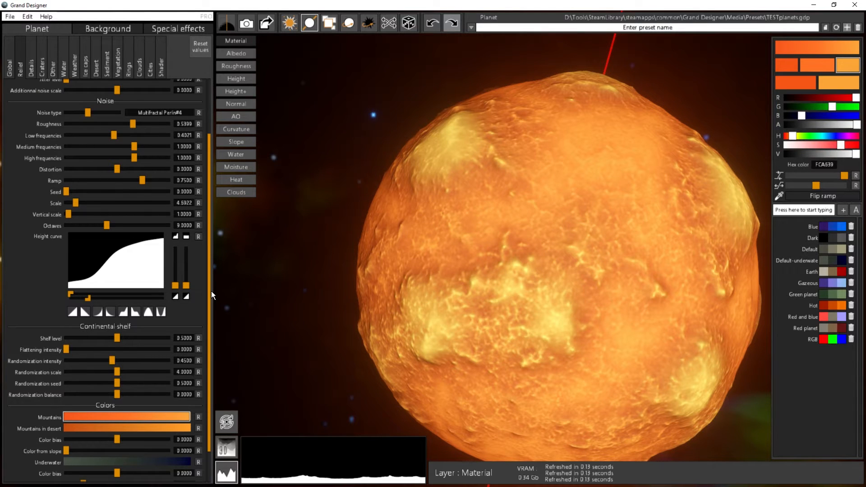
- Set the continental shelf level to about 0.12, flattening intensity to about 0.79, randomization intensity to about 0.62 and randomization balance to about 0.05
left_click_drag(210, 295, 209, 325)
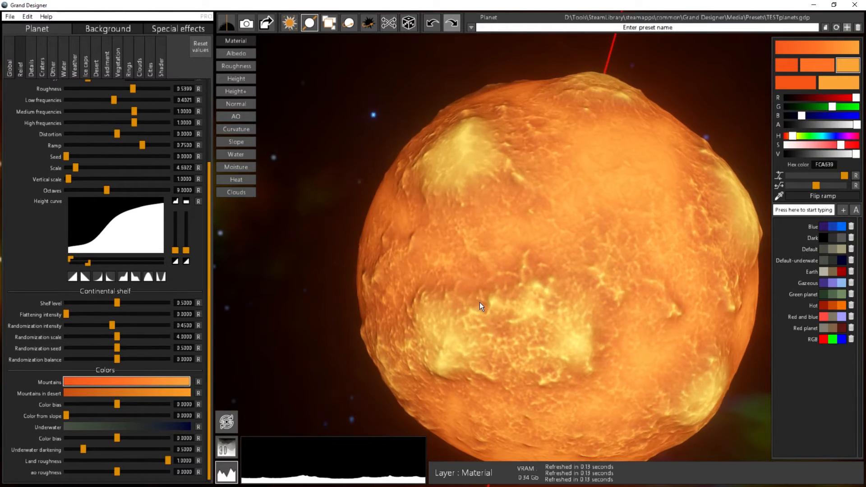
left_click_drag(479, 302, 390, 280)
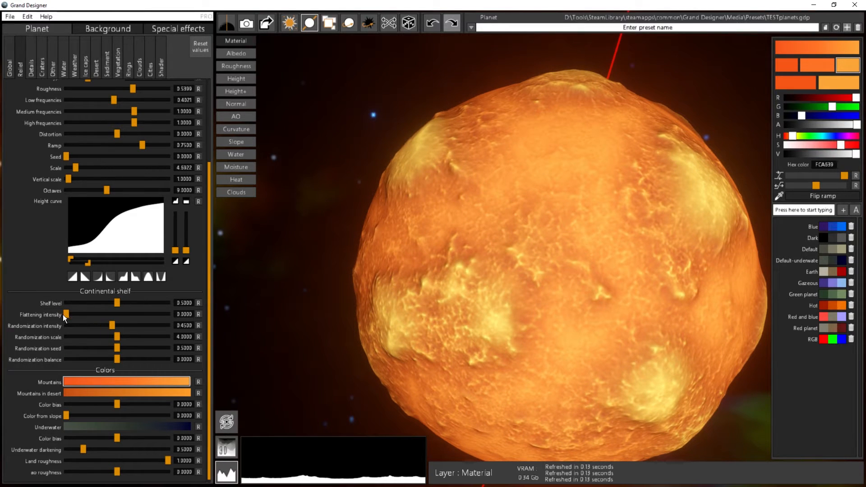
left_click_drag(64, 315, 118, 321)
left_click_drag(544, 226, 624, 338)
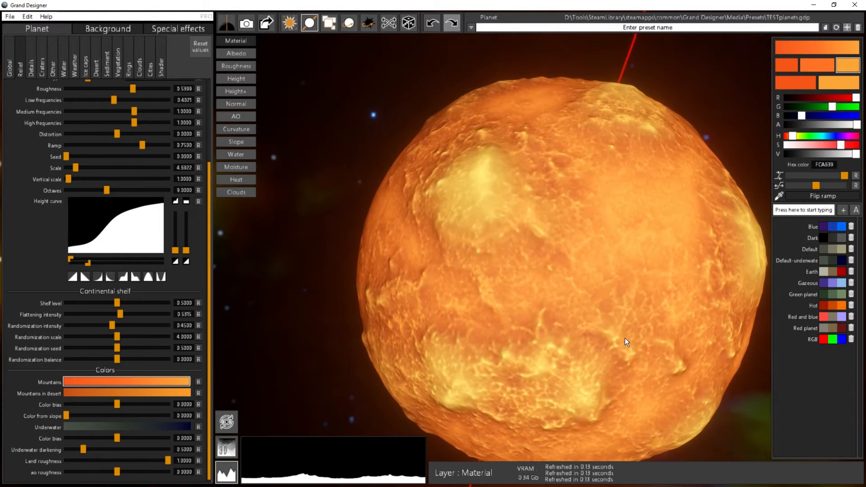
scroll(632, 259, "up", 3)
middle_click_drag(632, 259, 656, 274)
left_click_drag(656, 274, 461, 149)
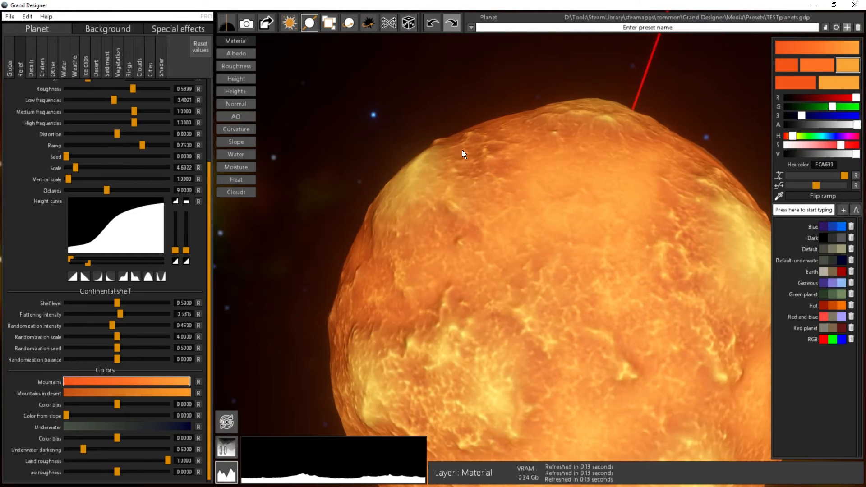
left_click_drag(115, 299, 147, 321)
left_click_drag(615, 321, 523, 307)
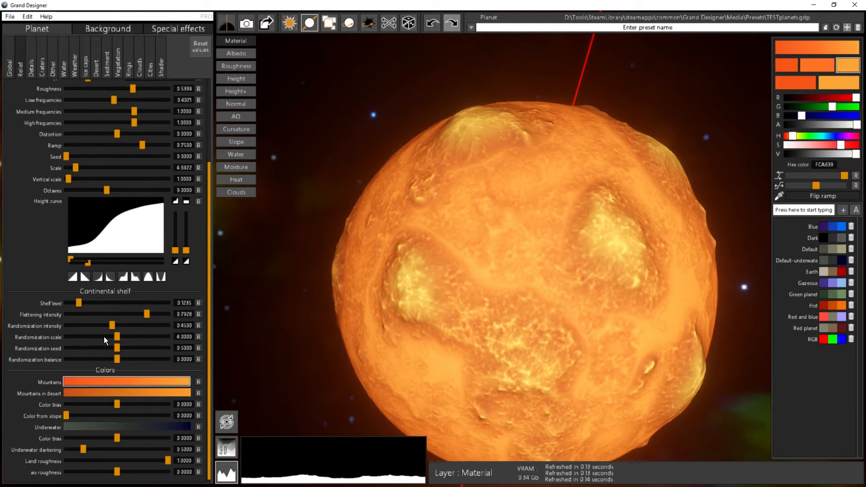
left_click_drag(112, 325, 133, 362)
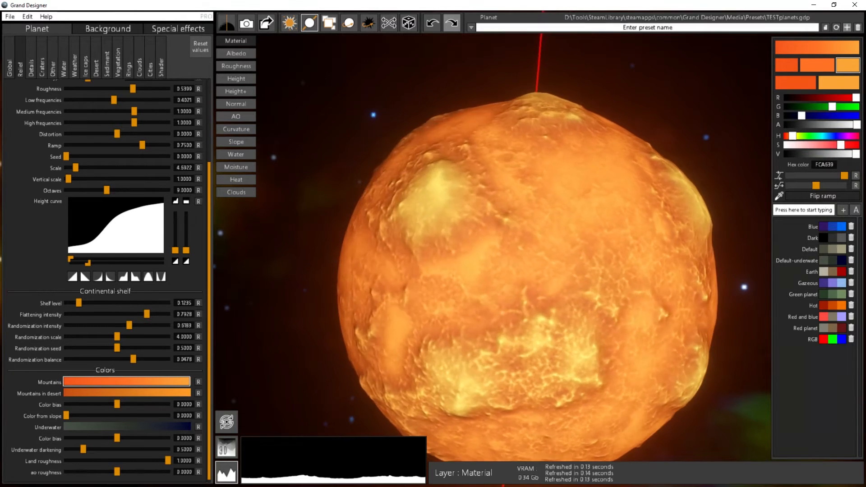
left_click_drag(417, 226, 161, 454)
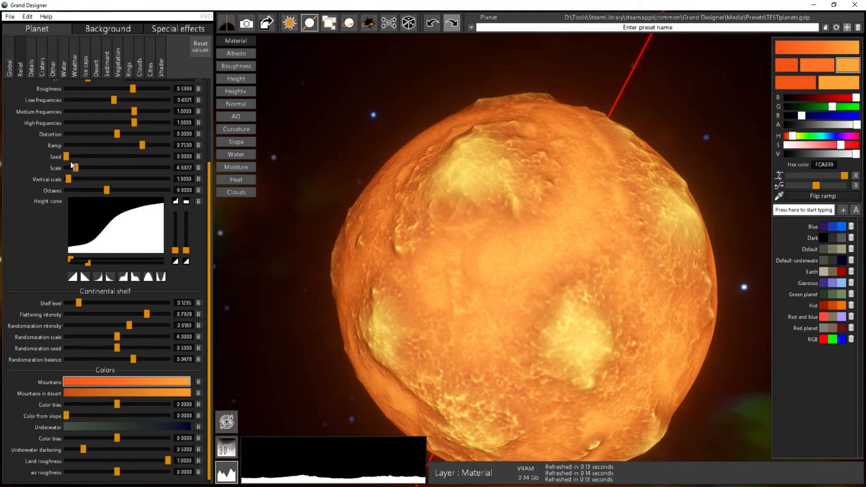
- Set the relief noise scale to about 3.8 and the seed to about 0.08, and compare the planet with the Mars reference photo
left_click_drag(74, 165, 73, 167)
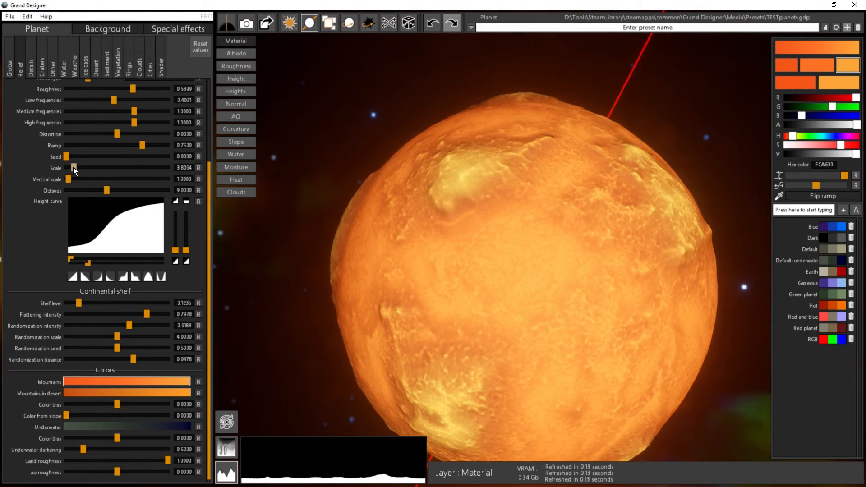
mouse_move(501, 314)
left_mouse_down()
mouse_move(554, 297)
mouse_move(626, 317)
mouse_move(676, 345)
mouse_move(581, 275)
mouse_move(460, 239)
mouse_move(491, 324)
left_mouse_up()
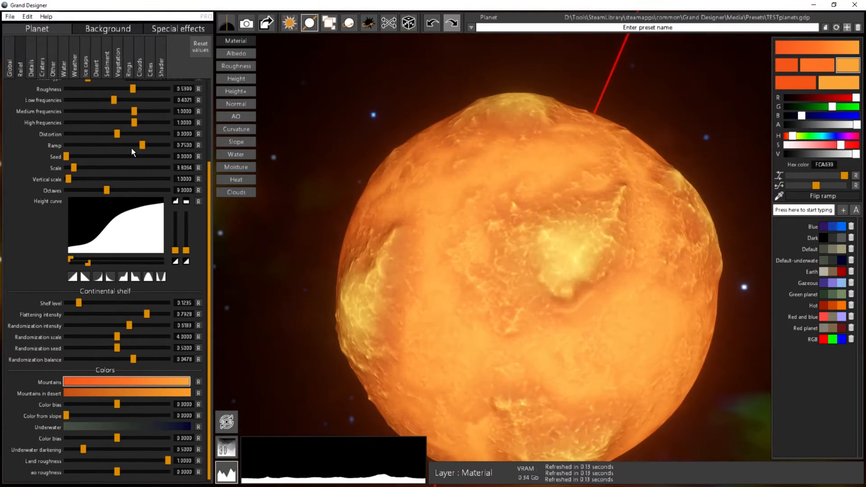
left_click_drag(68, 155, 74, 158)
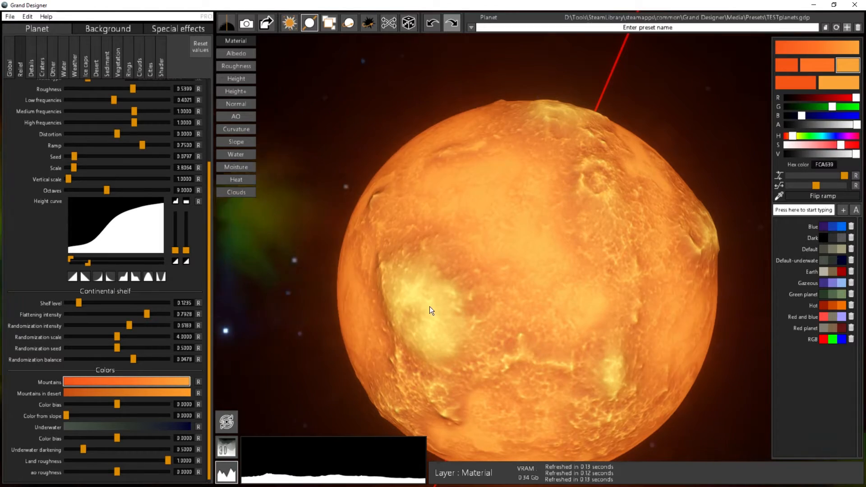
right_click_drag(430, 307, 363, 243)
left_click_drag(362, 244, 809, 281)
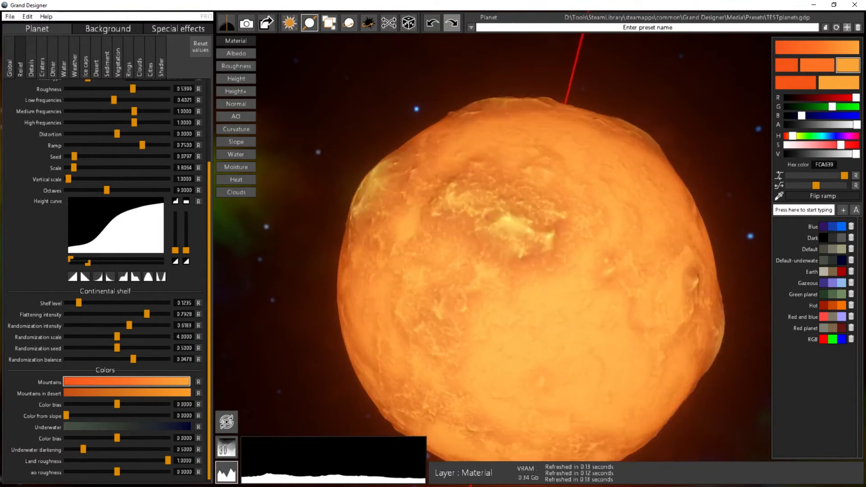
left_click_drag(369, 356, 505, 377)
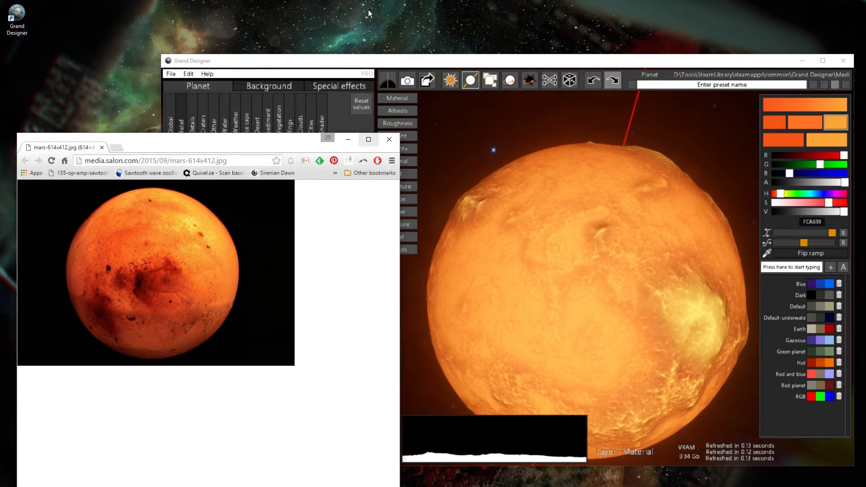
double_click(389, 58)
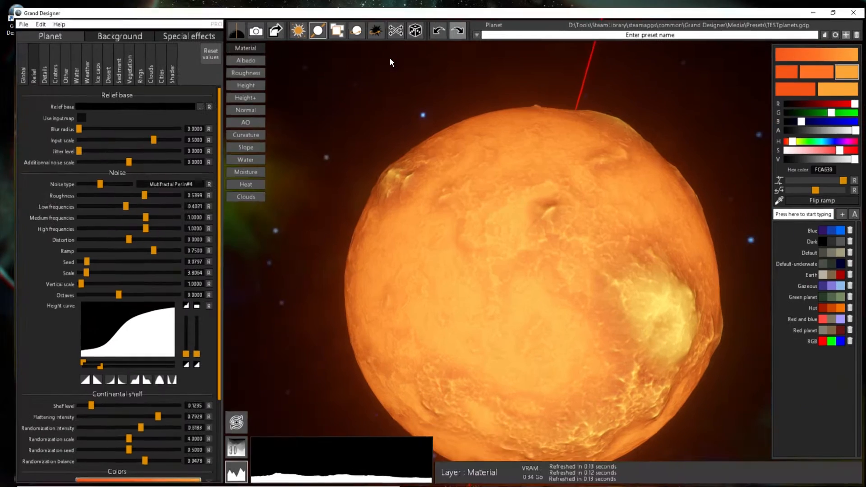
- Enable surface details on the planet with a color intensity of about 1.85 and a color burn of about 1.42
left_click(33, 67)
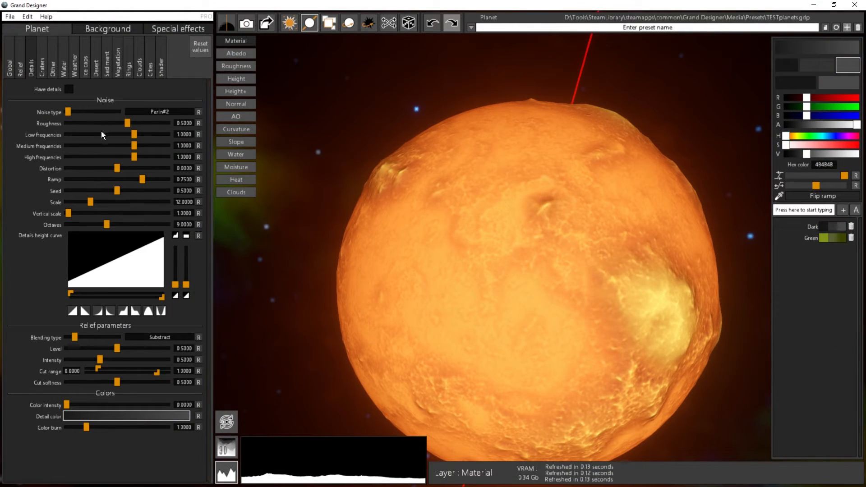
left_click(68, 90)
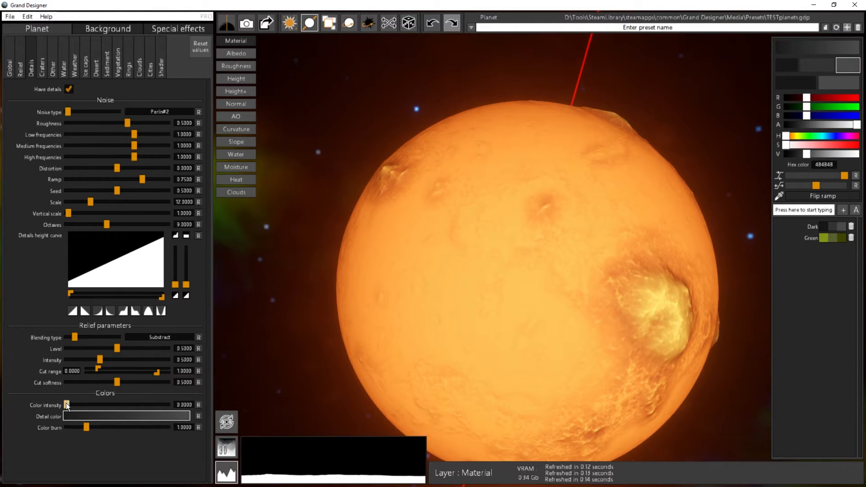
mouse_move(66, 402)
left_mouse_down()
mouse_move(94, 405)
mouse_move(82, 406)
mouse_move(90, 427)
left_mouse_up()
left_click_drag(489, 293, 703, 444)
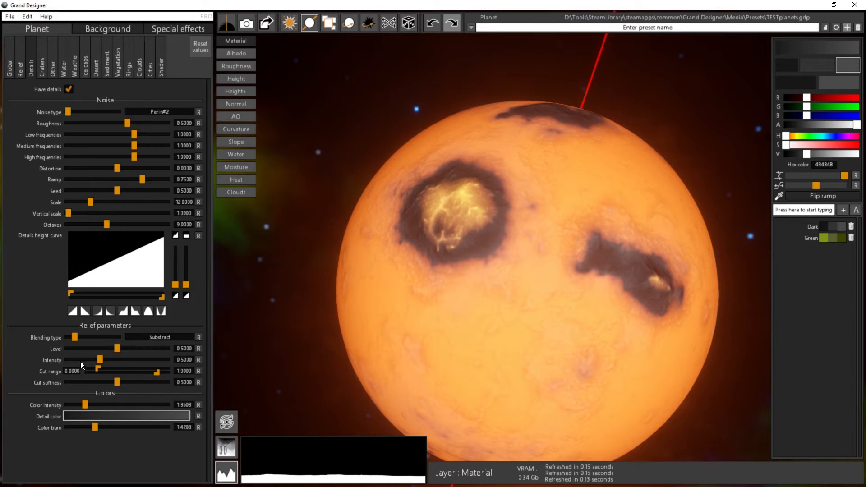
- Set the cut range of the details from -0.2 to about 0.48 and check the dark patches on the surface
left_click_drag(98, 369, 76, 366)
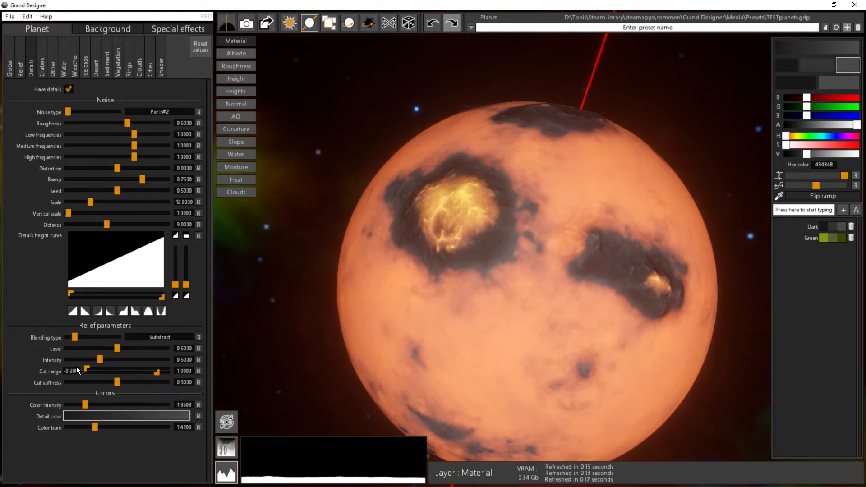
left_click_drag(156, 372, 130, 372)
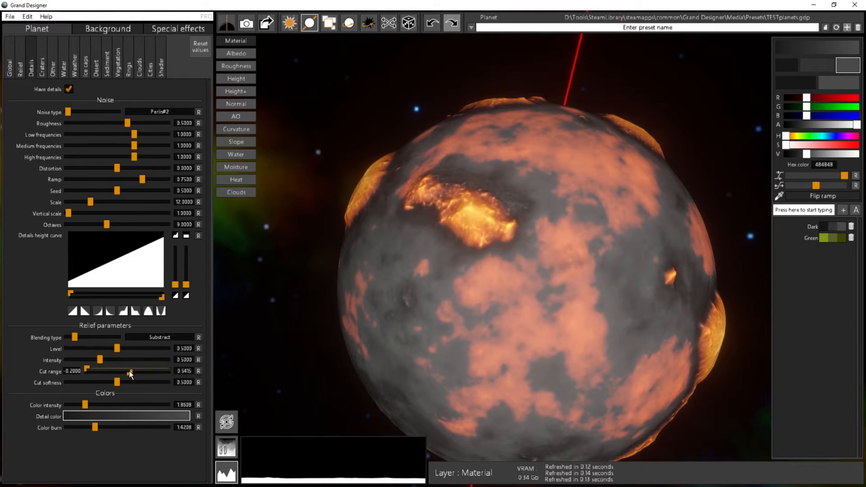
mouse_move(129, 373)
left_mouse_down()
mouse_move(118, 374)
mouse_move(126, 372)
left_mouse_up()
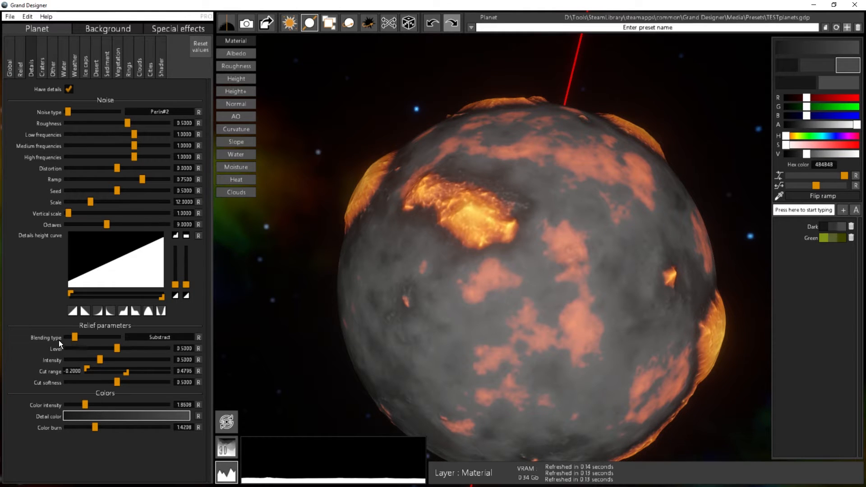
left_click_drag(524, 247, 475, 234)
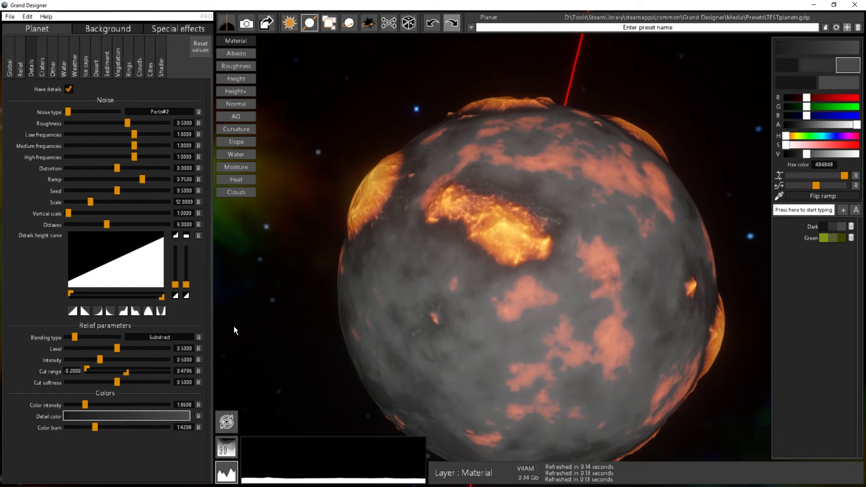
left_click_drag(525, 279, 568, 325)
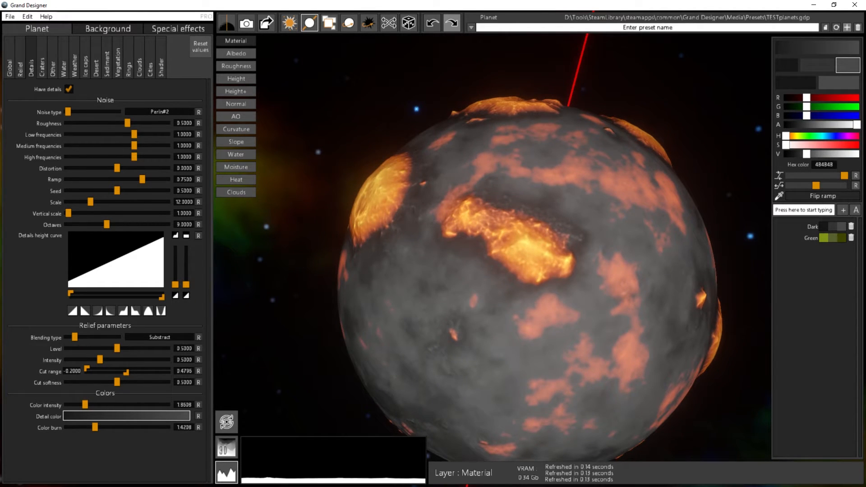
- Blend the details with the Minimum type, using level about 0.25, intensity about 1.25 and cut softness 1
left_click_drag(75, 337, 119, 337)
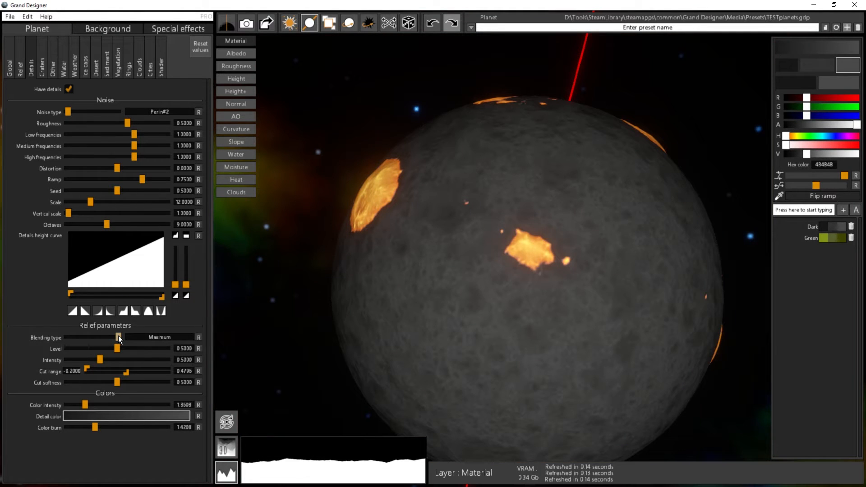
left_click_drag(118, 335, 151, 358)
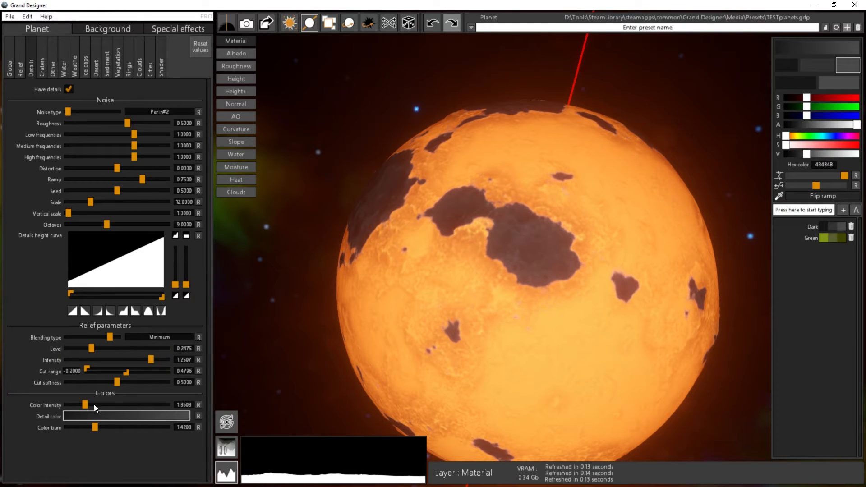
left_click_drag(118, 383, 183, 383)
left_click_drag(642, 215, 347, 172)
left_click_drag(508, 321, 659, 326)
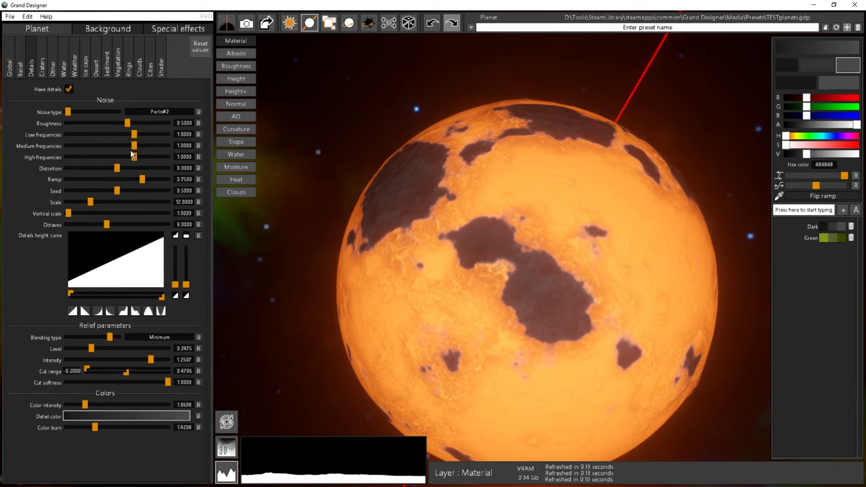
left_click_drag(485, 307, 473, 264)
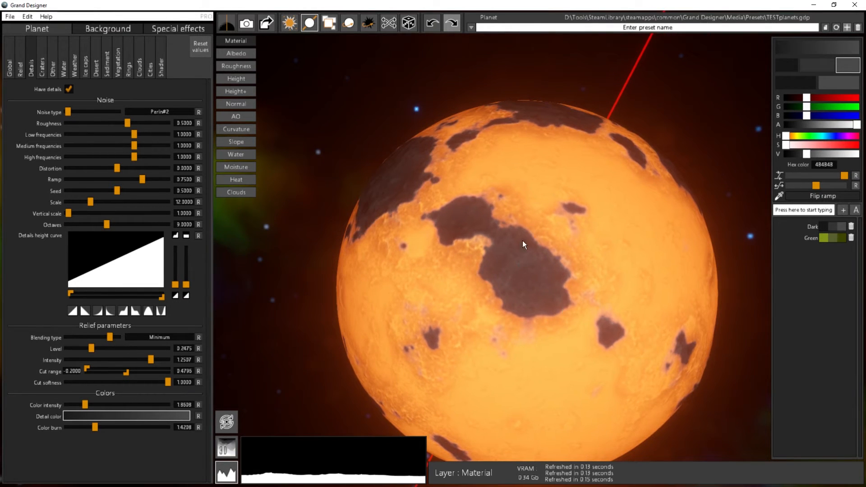
- Change the details noise type to Multifractal Voronoi and set its ramp to about 0.85
left_click_drag(67, 112, 73, 112)
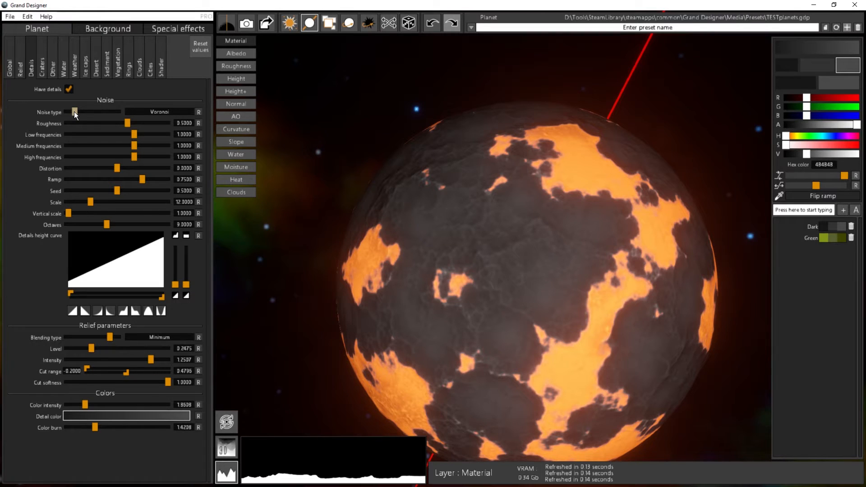
left_click_drag(74, 112, 90, 110)
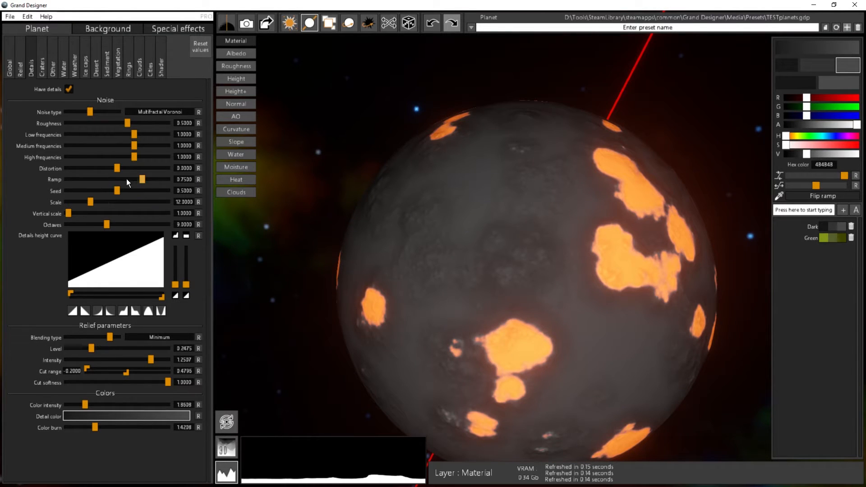
mouse_move(145, 179)
left_mouse_down()
mouse_move(123, 178)
mouse_move(168, 178)
mouse_move(152, 180)
left_mouse_up()
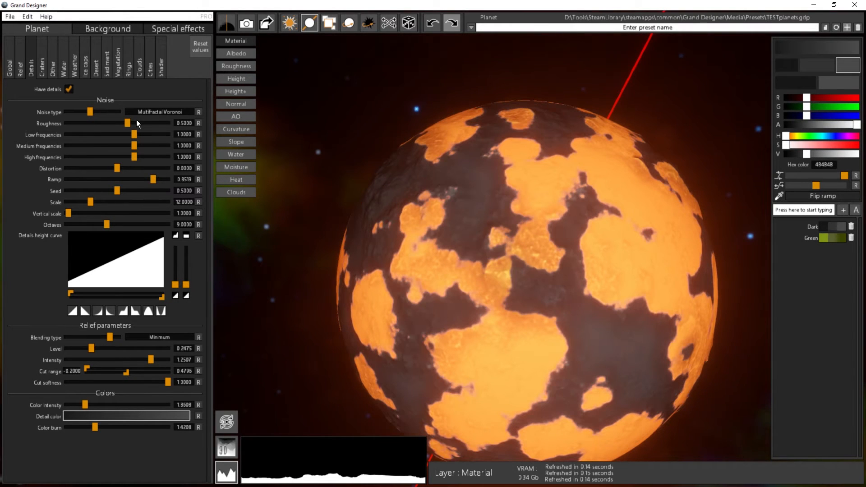
- Set the details noise roughness to about 0.6 and its scale to about 2.92, checking the patches around the planet
left_click_drag(126, 123, 140, 124)
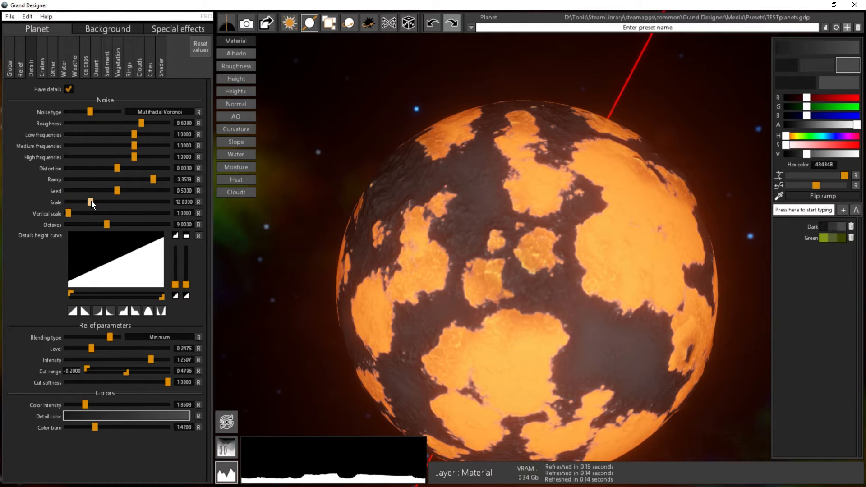
left_click_drag(615, 288, 504, 244)
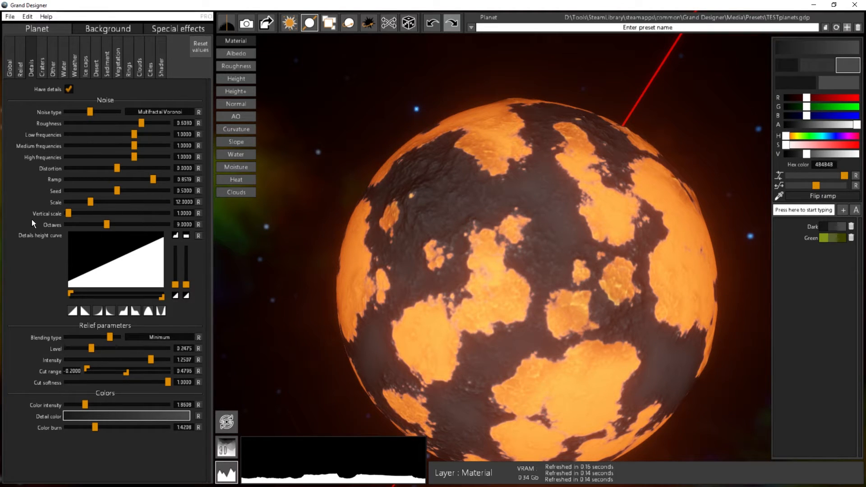
left_click_drag(94, 202, 73, 199)
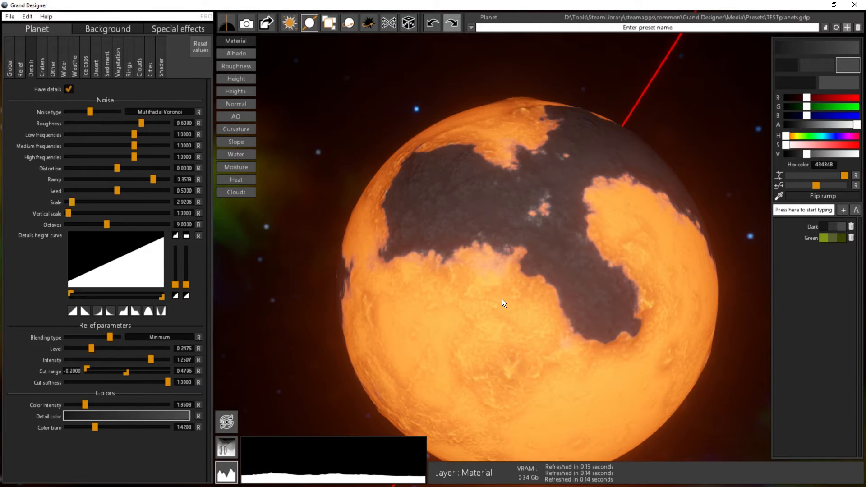
left_click_drag(623, 292, 766, 302)
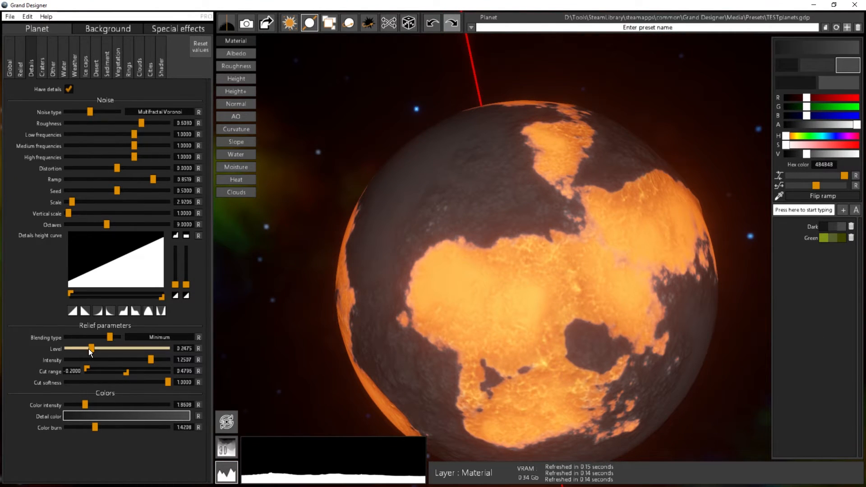
- Try a details level of about 0.72 with the upper end of the cut range at about 0.29
left_click_drag(92, 348, 140, 351)
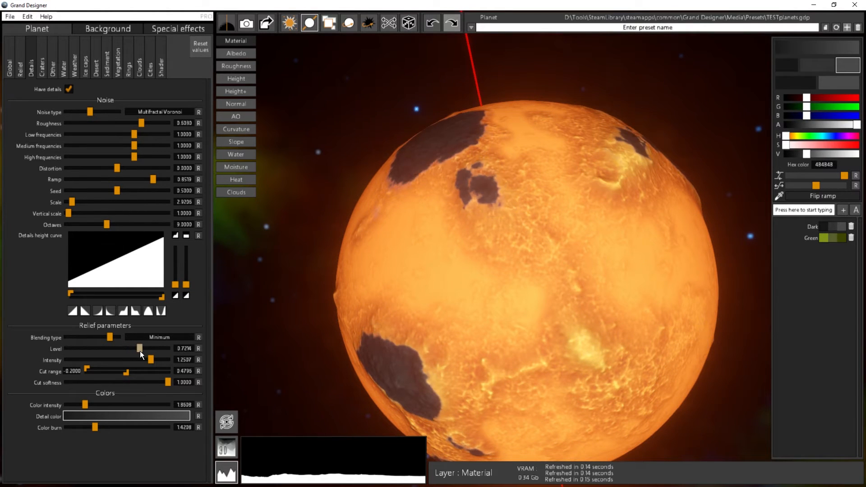
left_click_drag(497, 276, 578, 264)
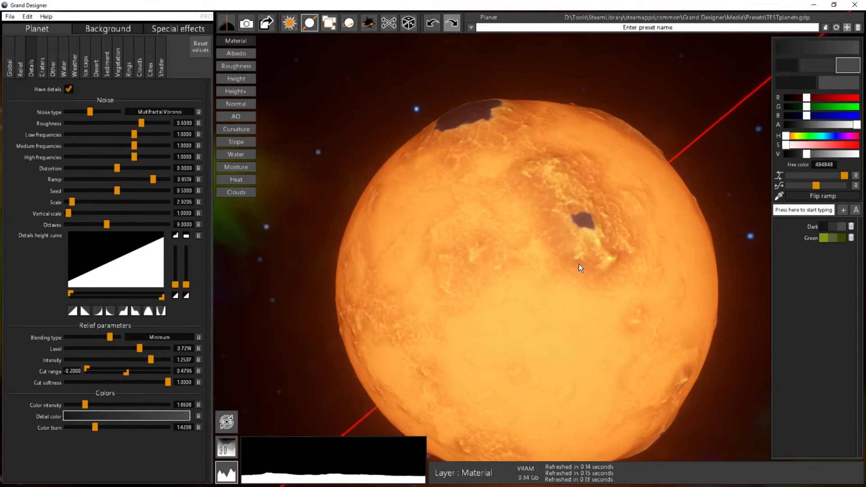
left_click_drag(119, 371, 127, 372)
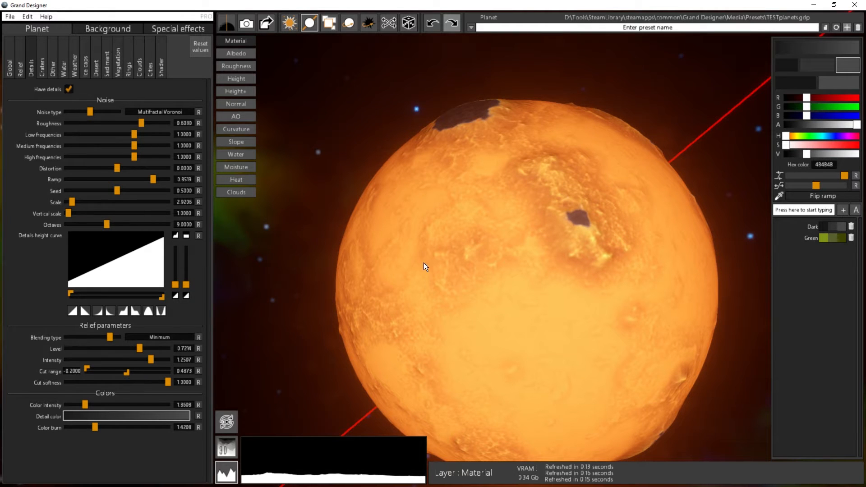
left_click_drag(423, 262, 383, 392)
left_click_drag(624, 366, 432, 280)
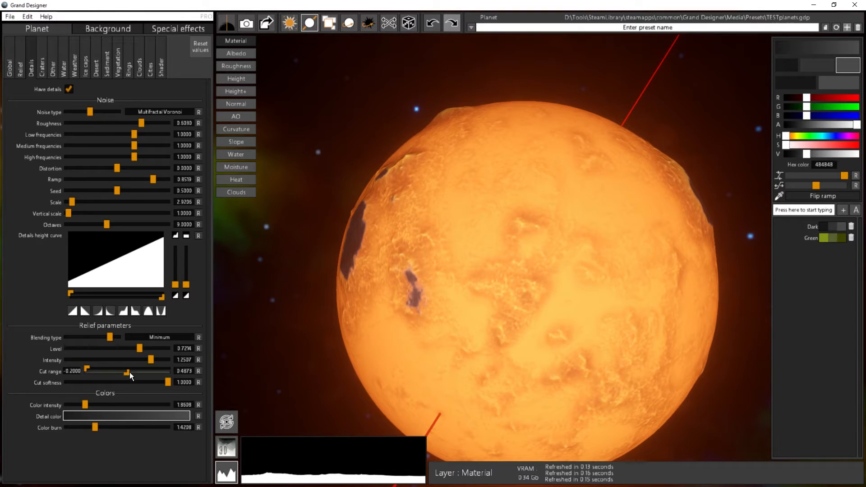
left_click_drag(128, 372, 115, 372)
left_click_drag(518, 331, 383, 334)
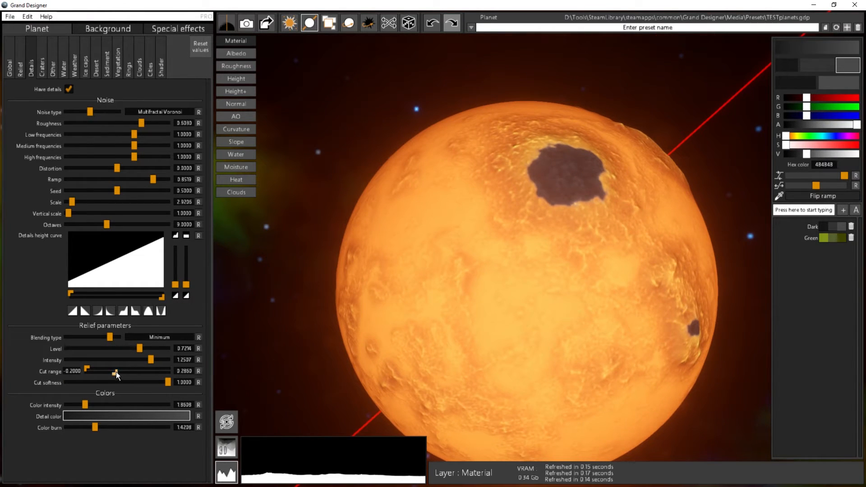
- Blend the details with the Maximum type, using level 0 and a cut range upper limit of 1.2
left_click_drag(115, 372, 186, 372)
left_click_drag(122, 372, 85, 375)
left_click_drag(109, 339, 64, 344)
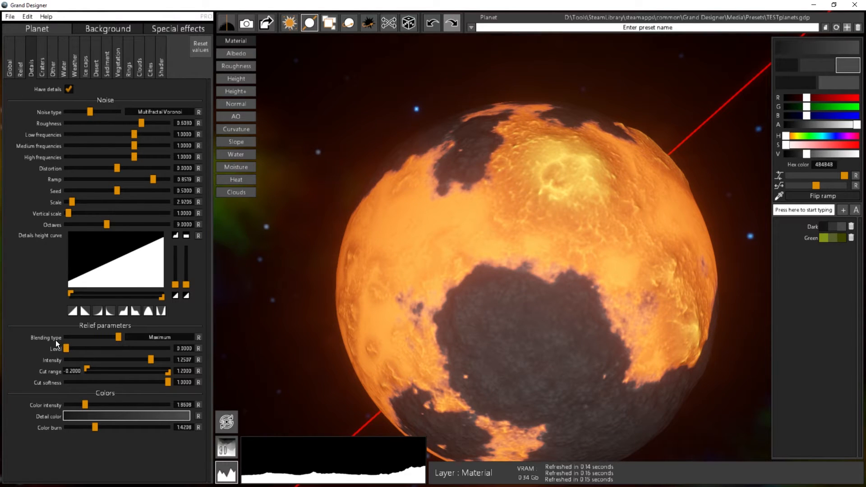
left_click_drag(565, 303, 665, 418)
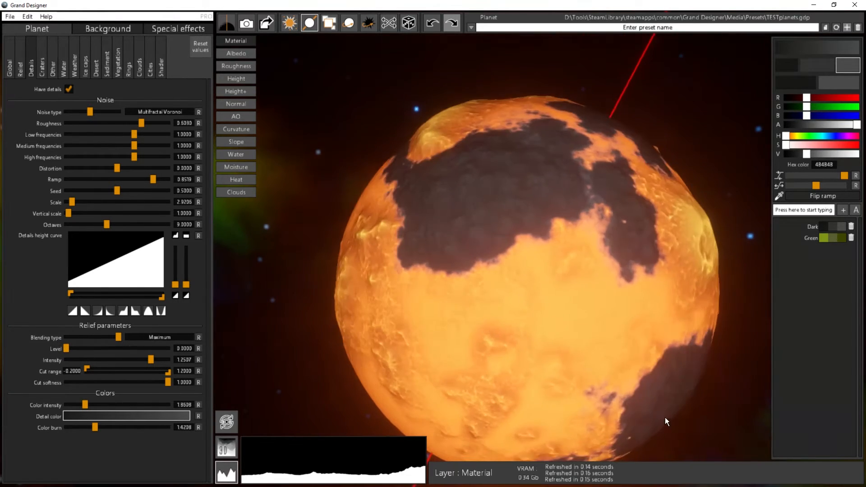
left_click_drag(658, 332, 512, 133)
left_click_drag(545, 227, 527, 173)
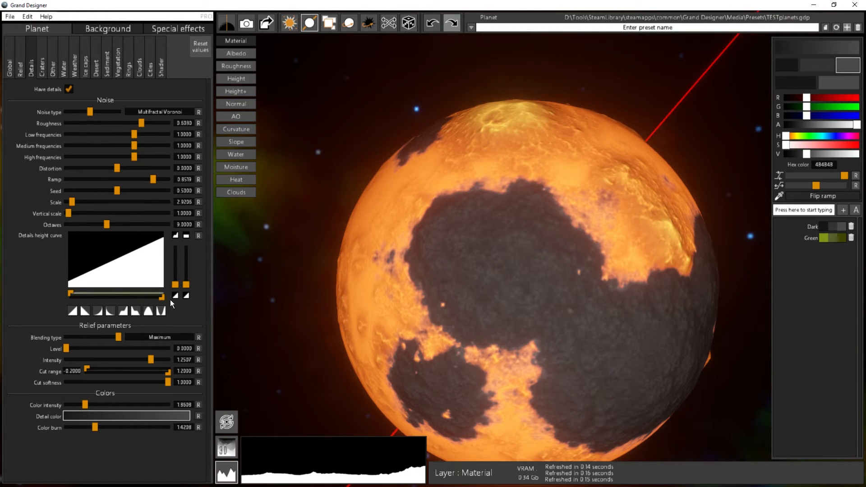
- Narrow the range of the details height curve from both ends to shrink the dark patches
mouse_move(162, 299)
left_mouse_down()
mouse_move(151, 298)
mouse_move(164, 299)
left_mouse_up()
left_click_drag(69, 291, 104, 297)
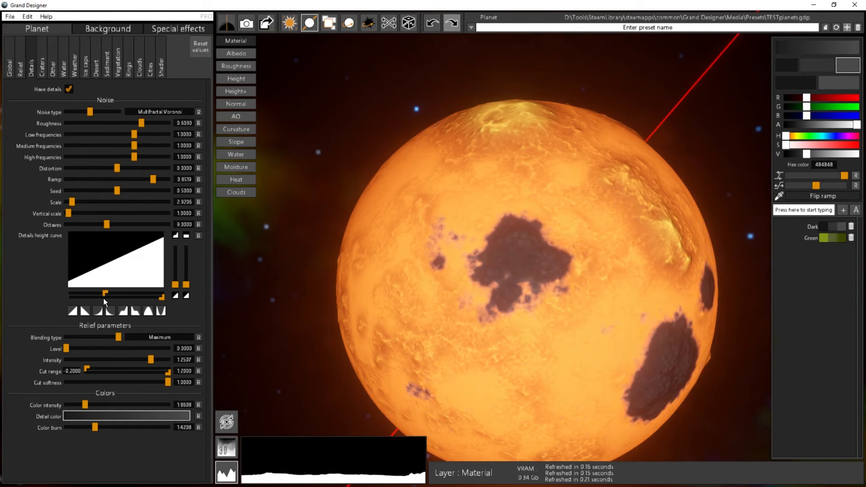
left_click_drag(157, 297, 105, 292)
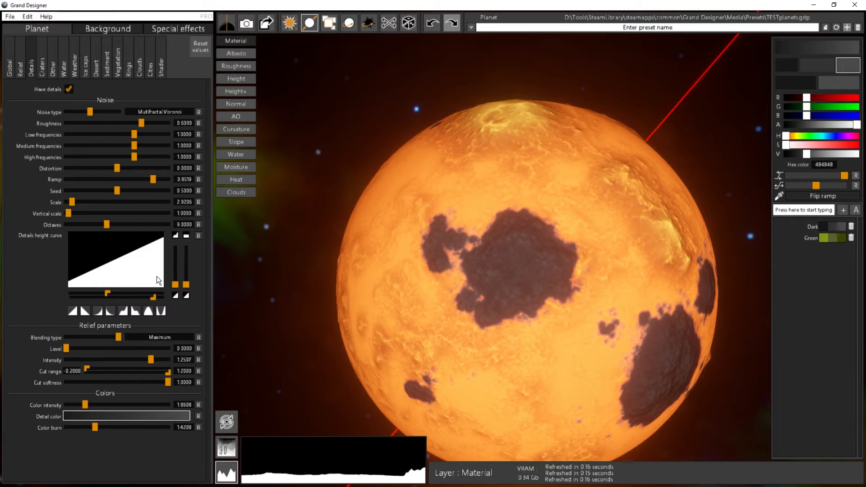
left_click_drag(645, 315, 713, 397)
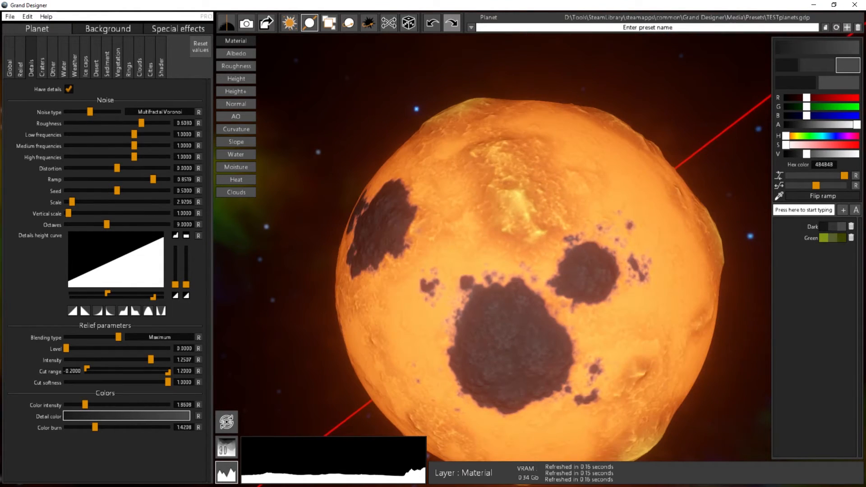
- Set the details noise roughness to about 0.71 and the low, medium and high frequencies to about 1.04, 0.59 and 0.32
left_click_drag(145, 123, 157, 123)
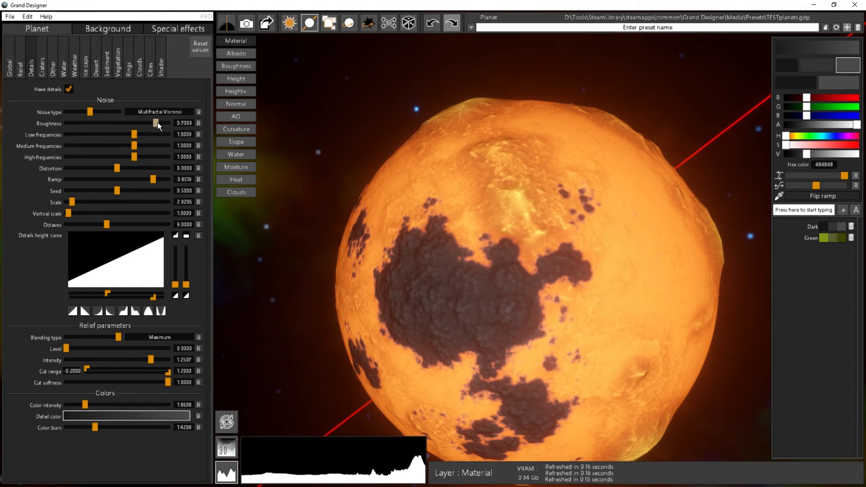
left_click_drag(401, 348, 664, 434)
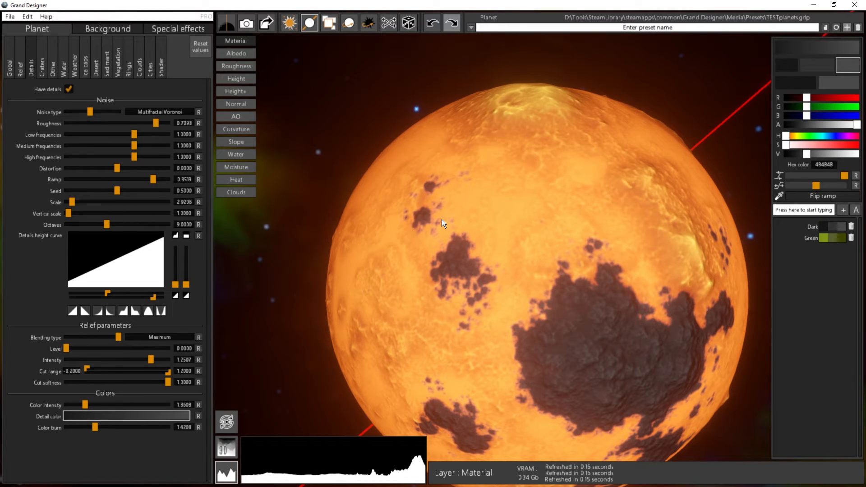
left_click_drag(405, 202, 553, 339)
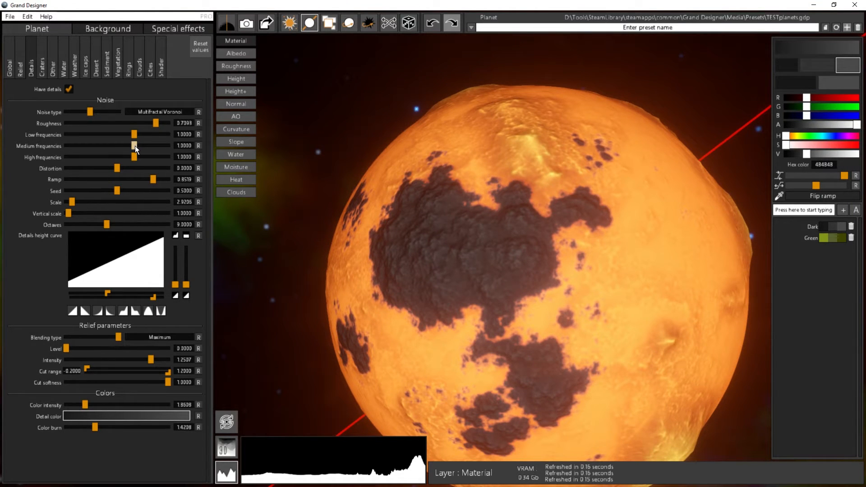
left_click_drag(134, 145, 111, 156)
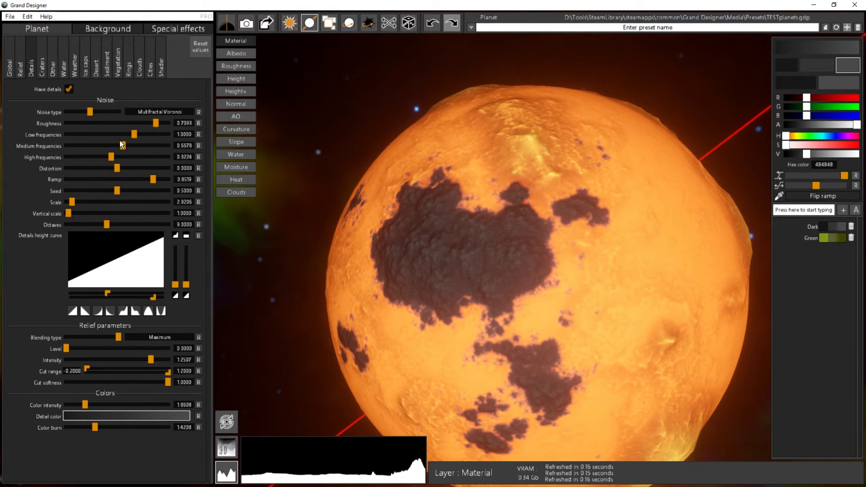
left_click(120, 142)
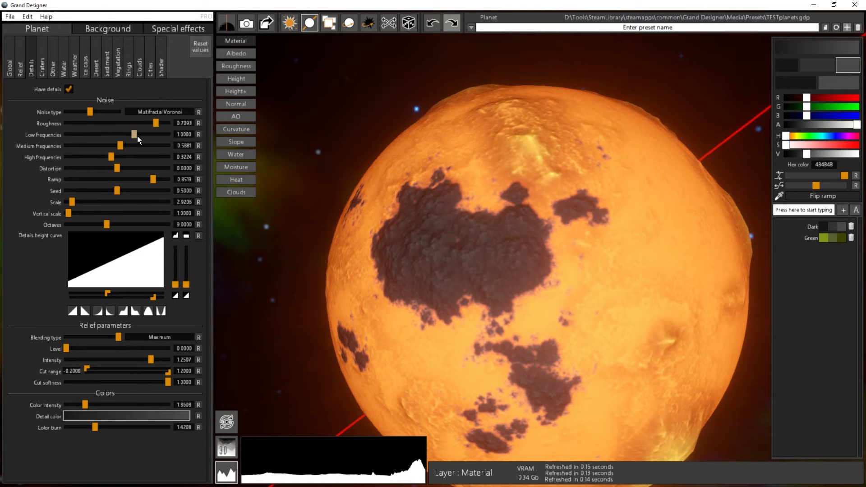
left_click_drag(137, 136, 138, 136)
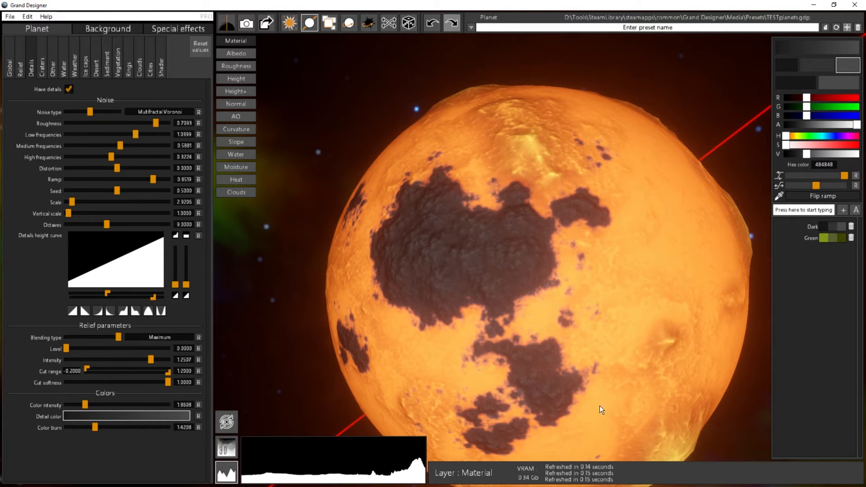
left_click_drag(599, 405, 568, 384)
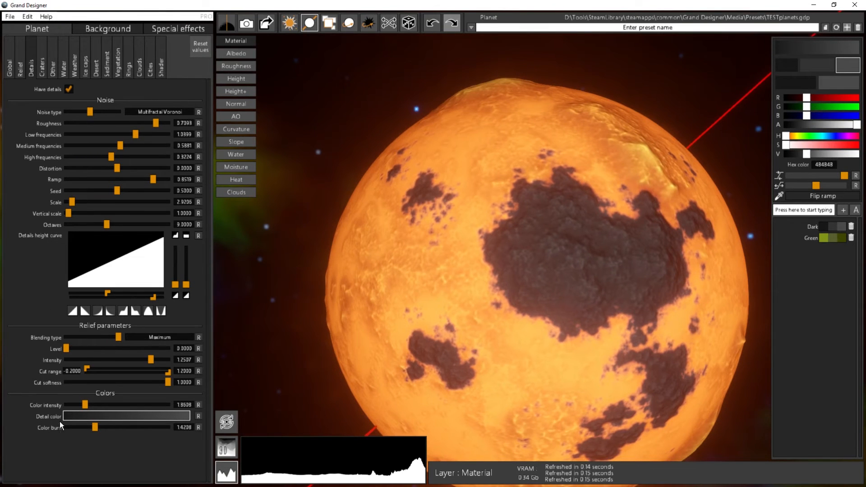
- Try a details color intensity of about 1.24 with a color burn of about 1.09
mouse_move(89, 402)
left_mouse_down()
mouse_move(74, 405)
mouse_move(108, 426)
mouse_move(89, 430)
left_mouse_up()
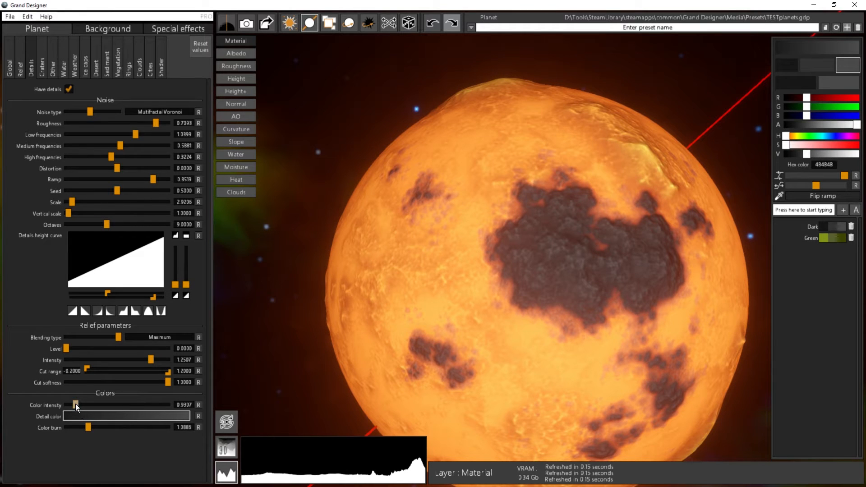
left_click_drag(74, 404, 80, 406)
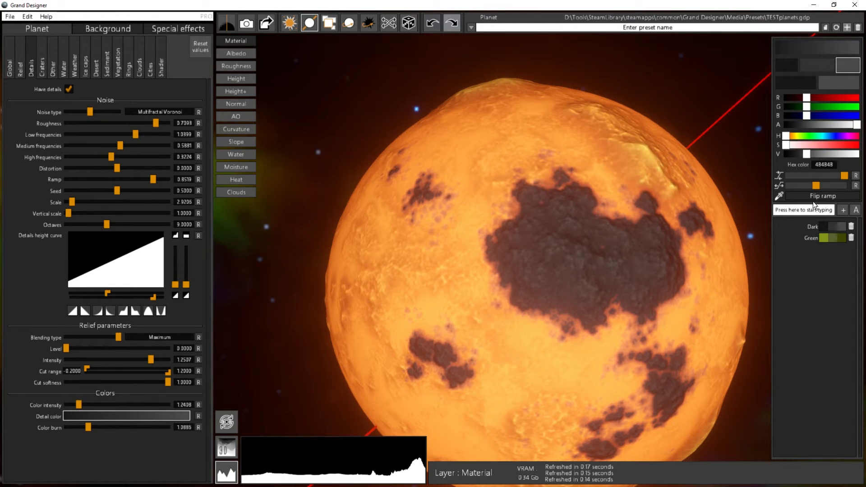
- Apply the RGB crater color preset to the details, with color intensity about 1.11 and color burn about 0.76
left_click(788, 62)
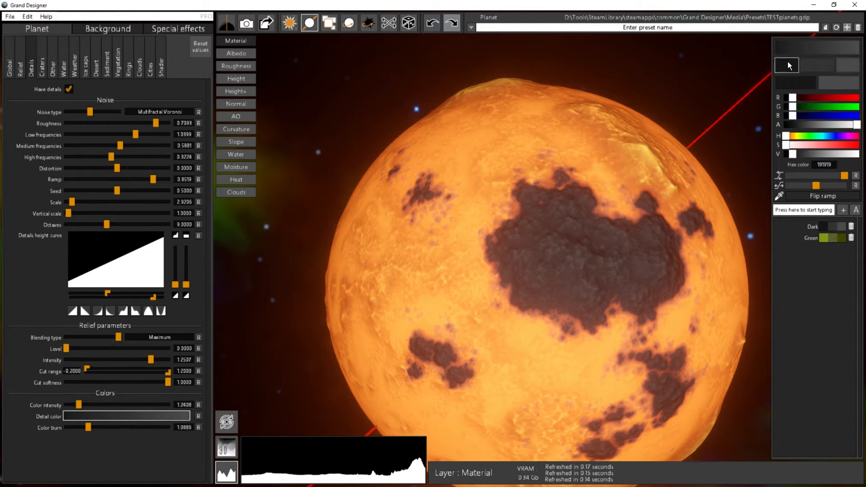
left_click(855, 209)
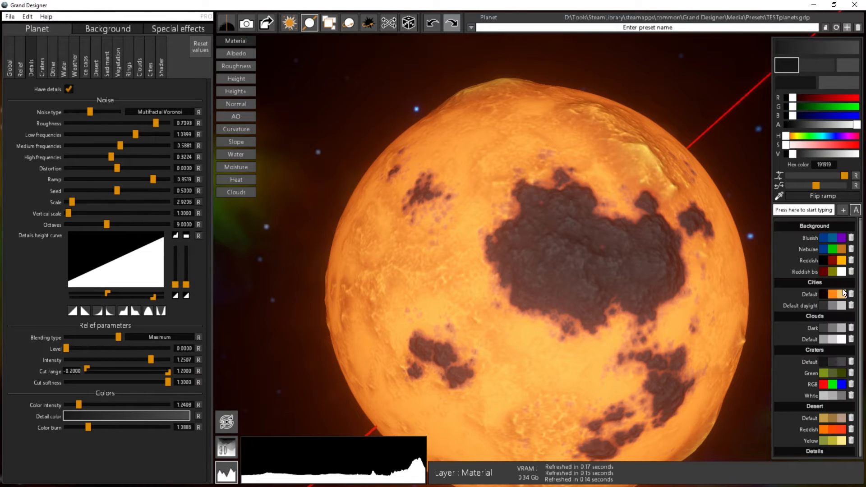
left_click(833, 386)
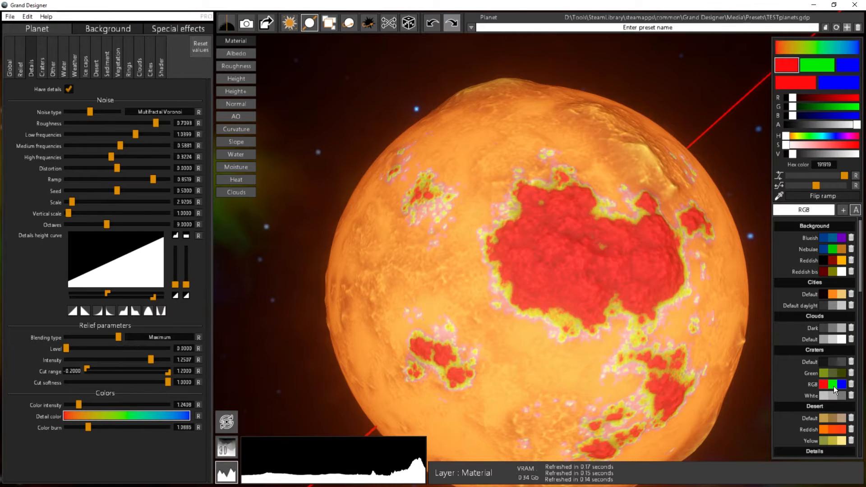
scroll(545, 289, "up", 2)
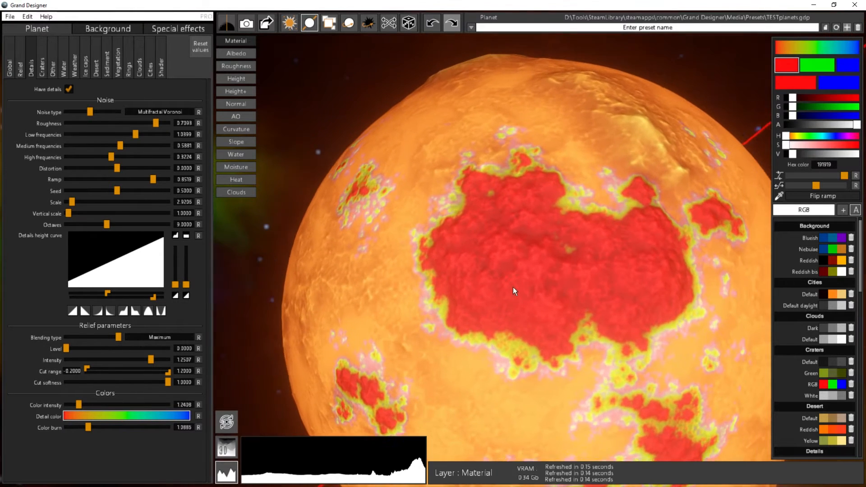
left_click_drag(514, 286, 526, 272)
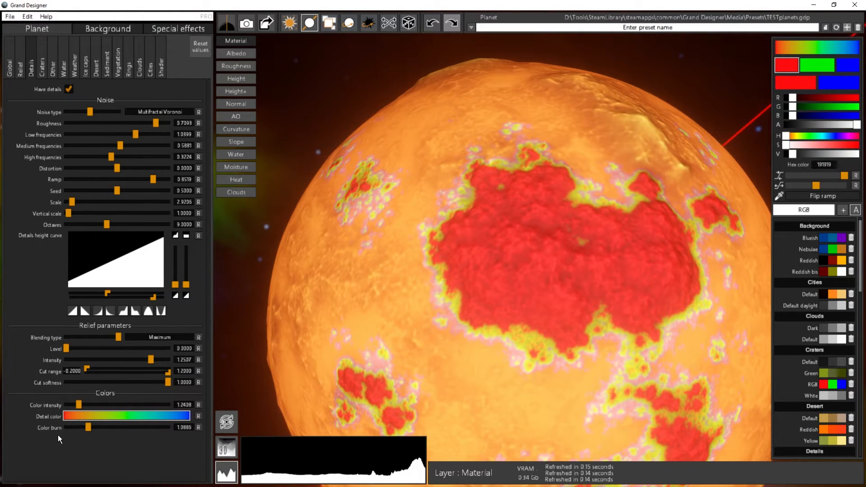
mouse_move(86, 426)
left_mouse_down()
mouse_move(74, 428)
mouse_move(81, 428)
mouse_move(74, 402)
mouse_move(90, 404)
mouse_move(76, 407)
left_mouse_up()
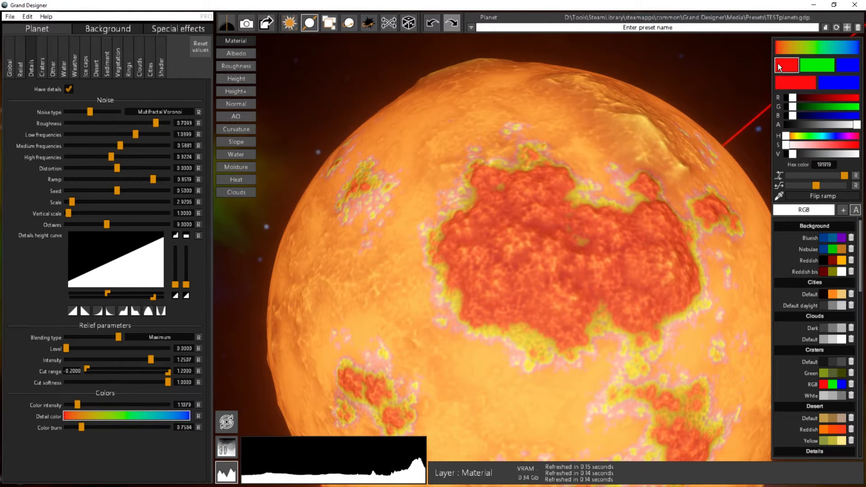
left_click_drag(568, 278, 613, 281)
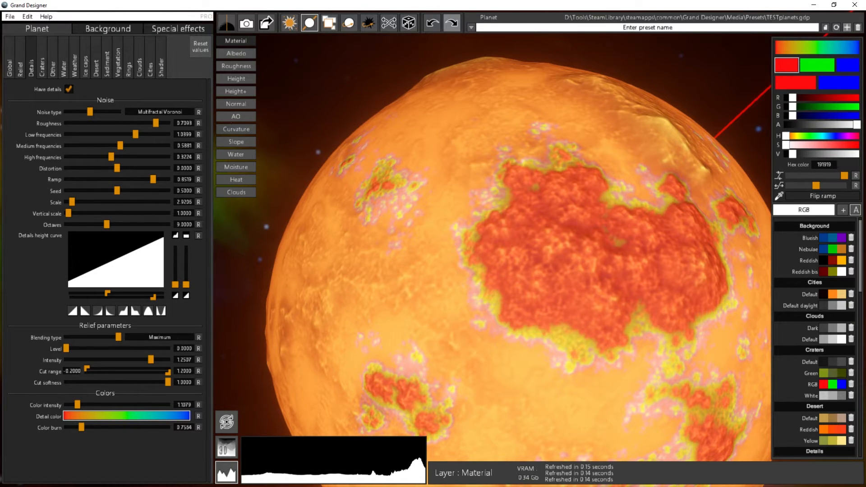
- Sample the near-black red of the Mars reference photo's dark patch as the first color of the details ramp
left_click(834, 5)
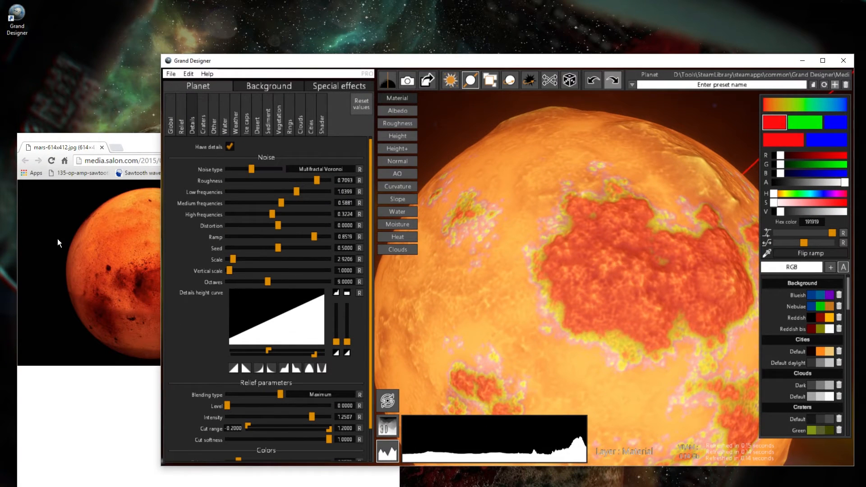
left_click(134, 145)
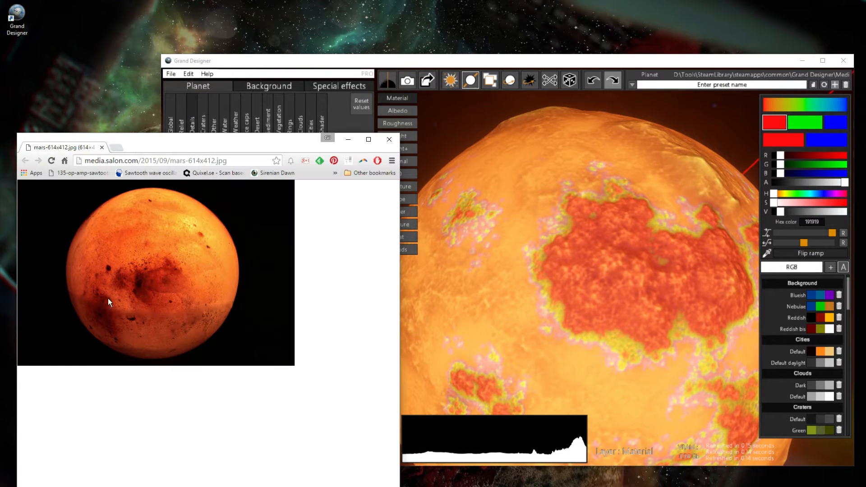
left_click_drag(107, 329, 136, 289)
left_click(662, 262)
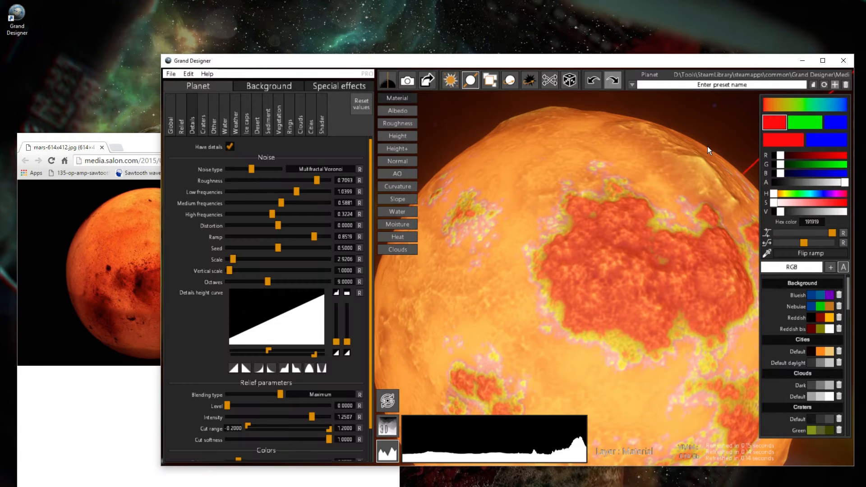
left_click(766, 252)
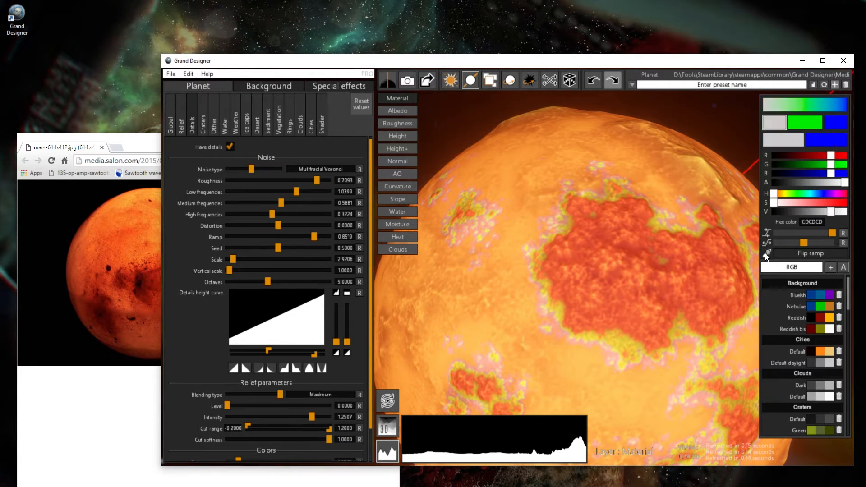
left_click(141, 285)
- Sample dark red 630D00 and brighter red AE280F from the Mars photo as the second and third colors of the details ramp
left_click(799, 127)
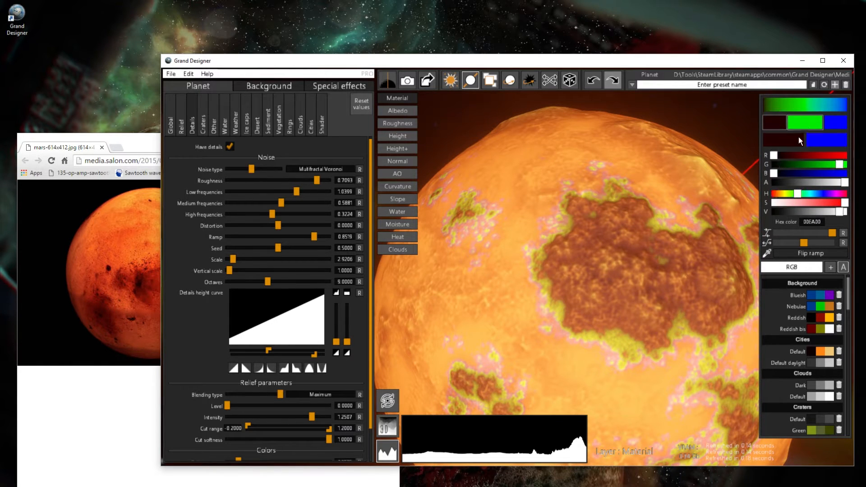
left_click(767, 253)
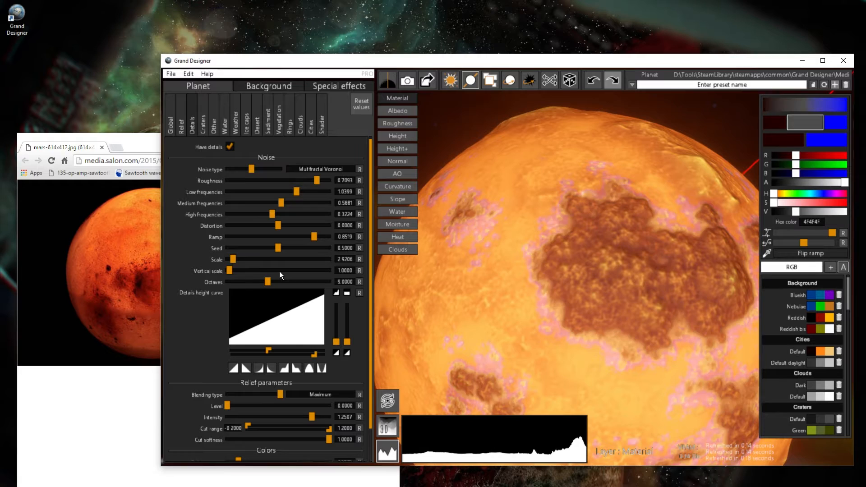
left_click(139, 292)
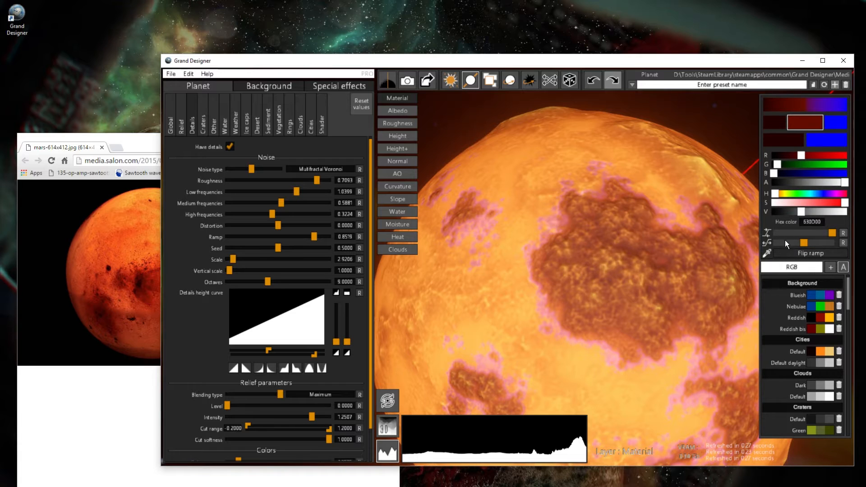
left_click(832, 126)
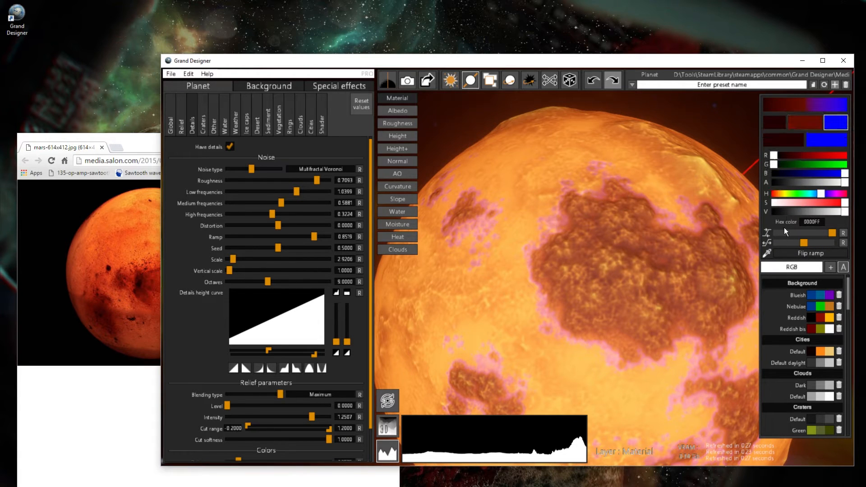
left_click_drag(277, 267, 129, 291)
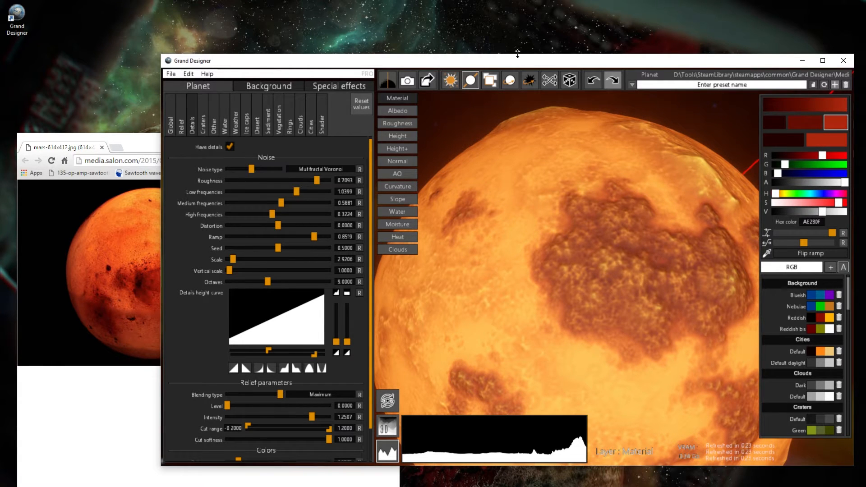
double_click(520, 61)
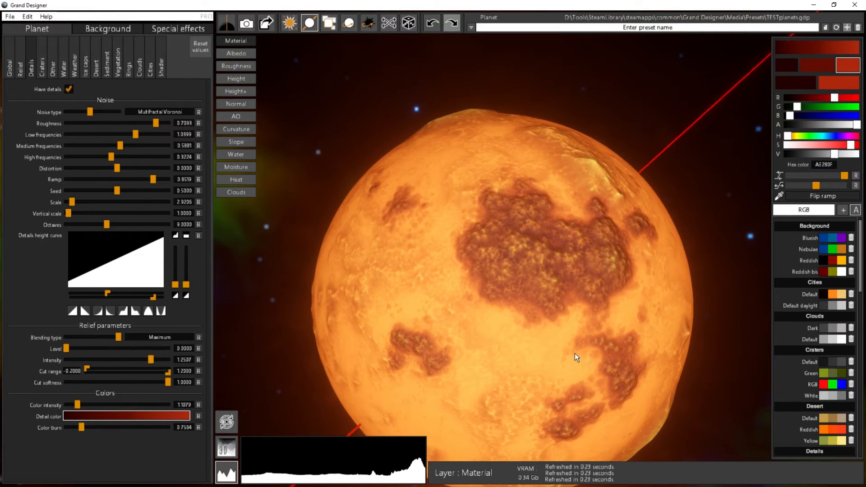
- Raise the second vertical adjustment of the details height curve and narrow the curve's range from both ends
left_click_drag(575, 353, 599, 376)
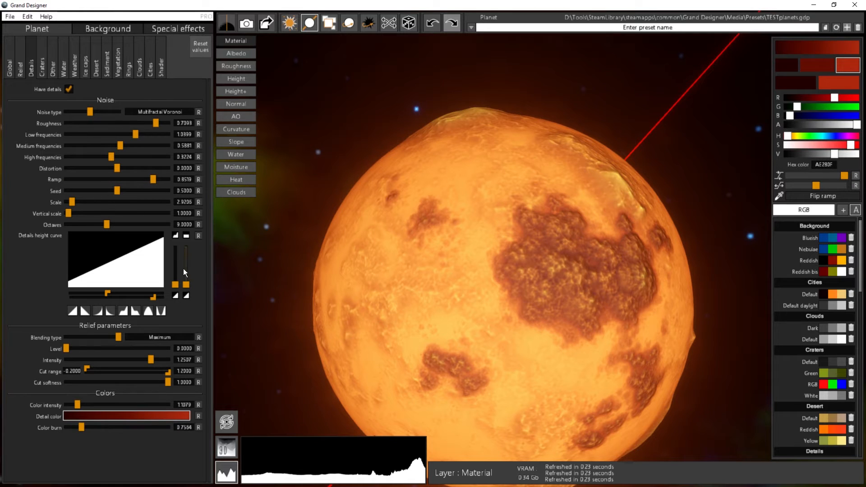
left_click_drag(480, 350, 450, 337)
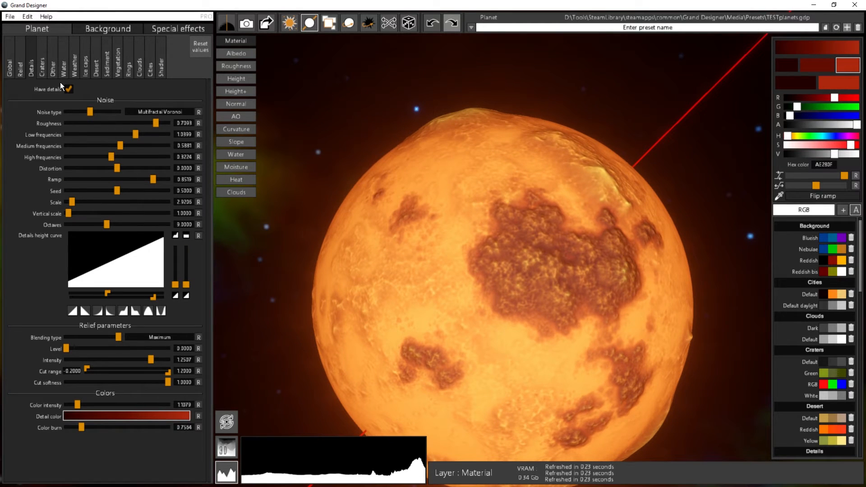
left_click_drag(486, 300, 445, 297)
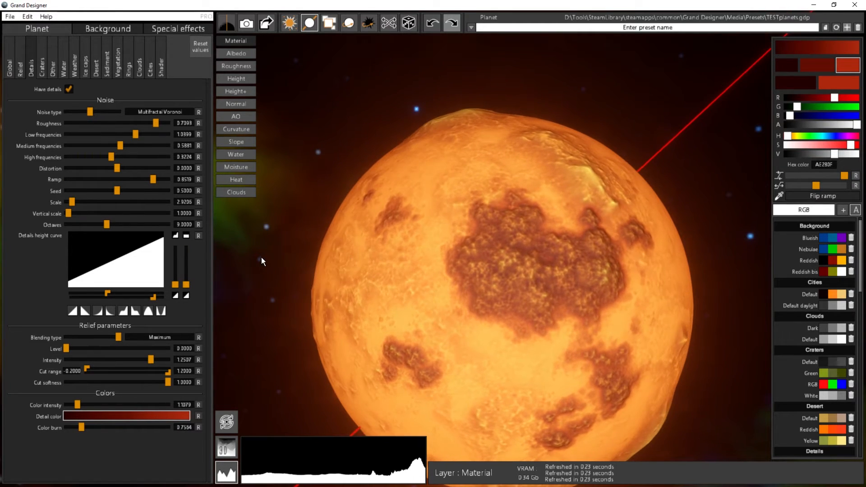
left_click_drag(186, 284, 188, 255)
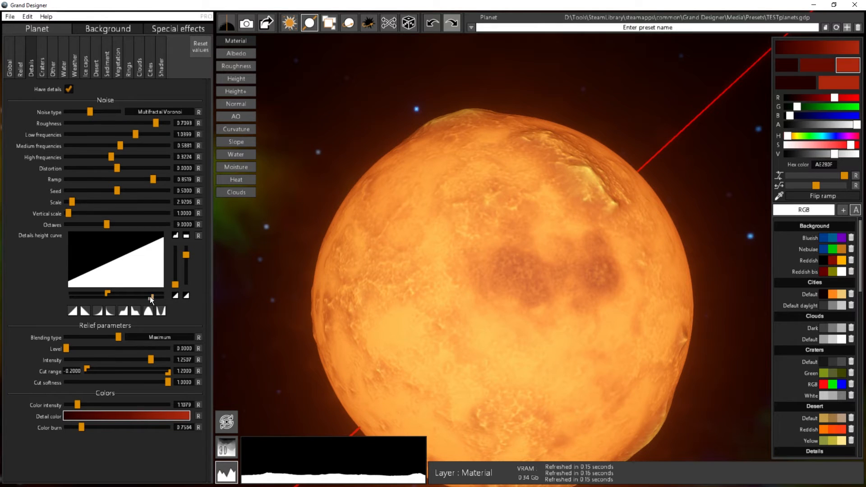
mouse_move(149, 297)
left_mouse_down()
mouse_move(139, 296)
mouse_move(147, 298)
left_mouse_up()
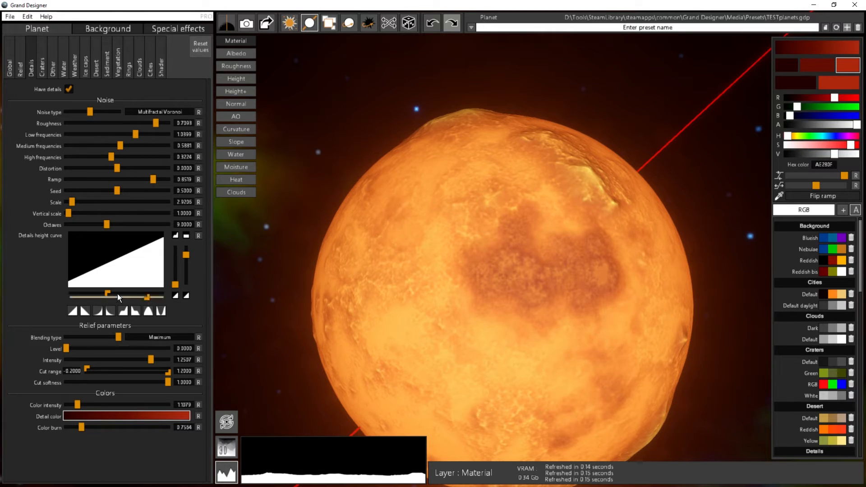
left_click_drag(107, 293, 131, 294)
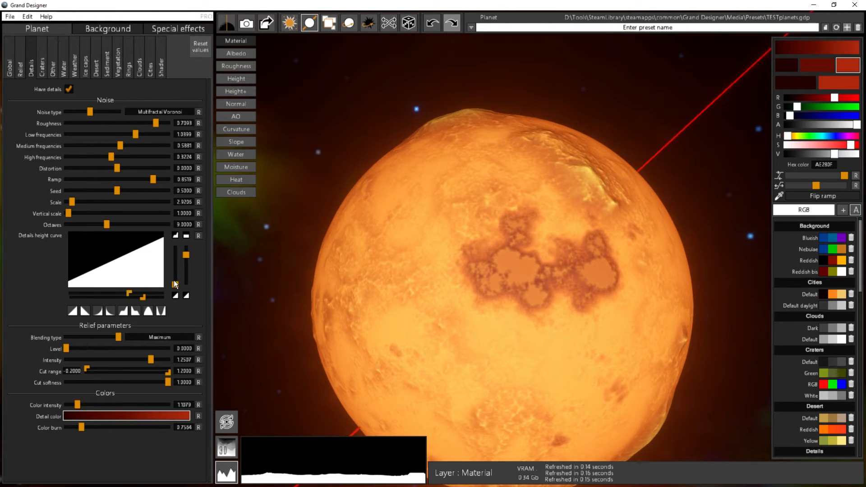
left_click_drag(186, 254, 185, 250)
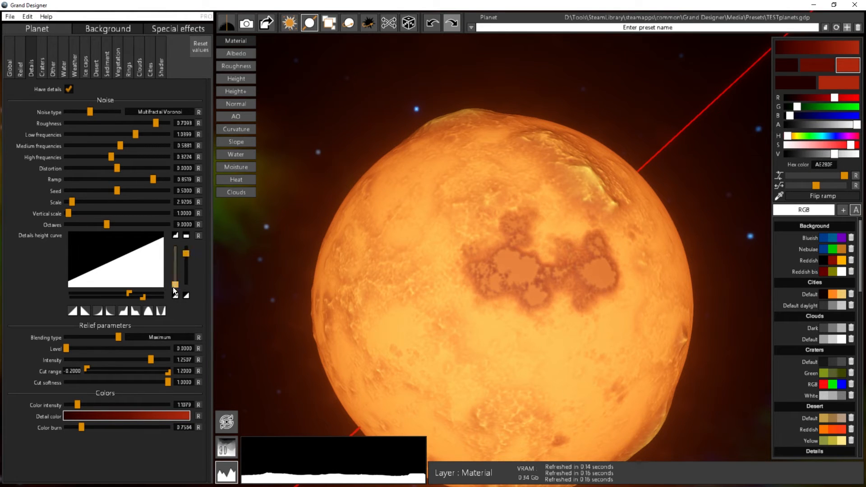
left_click_drag(175, 286, 148, 296)
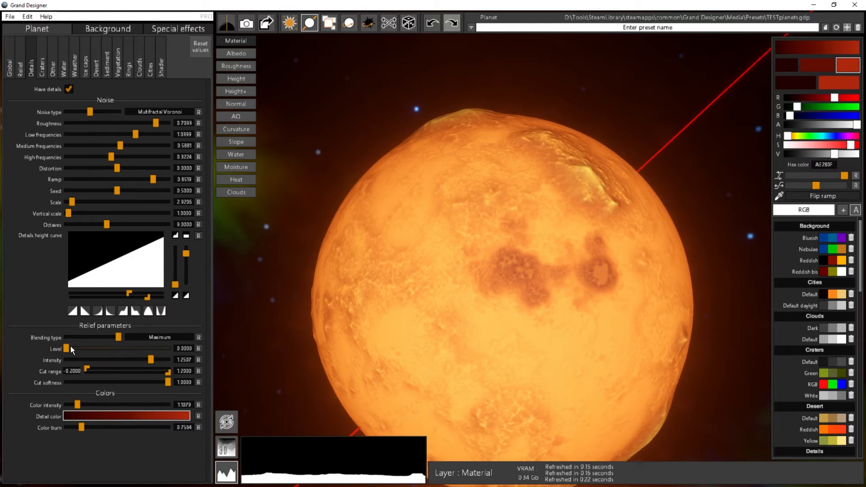
- Try a details relief level of about 0.14 while fine-tuning the upper limit of the height curve range
left_click_drag(70, 347, 82, 347)
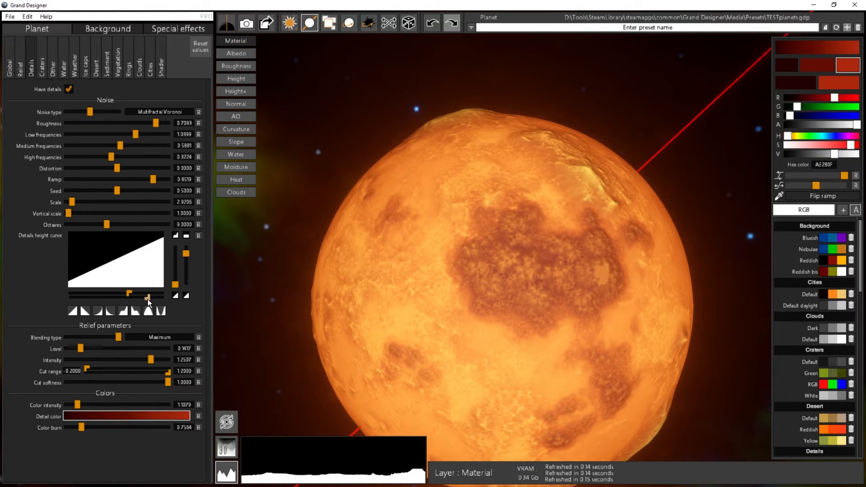
left_click_drag(147, 299, 143, 299)
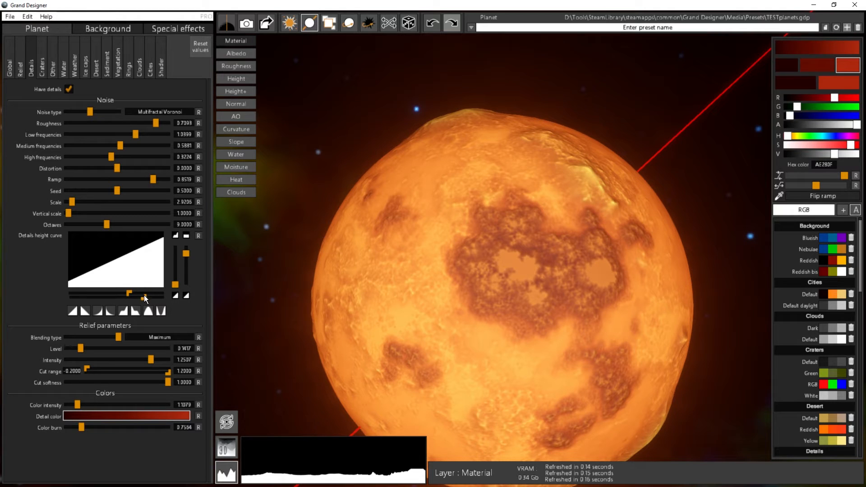
left_click_drag(146, 297, 152, 297)
- Apply the Linear down shape to the details height curve and set the relief level to about 0.009
left_click_drag(434, 261, 286, 231)
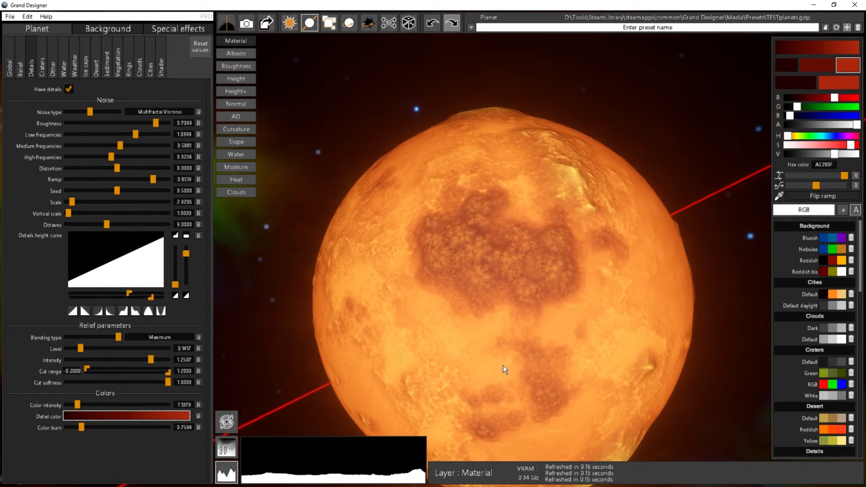
left_click_drag(502, 366, 506, 355)
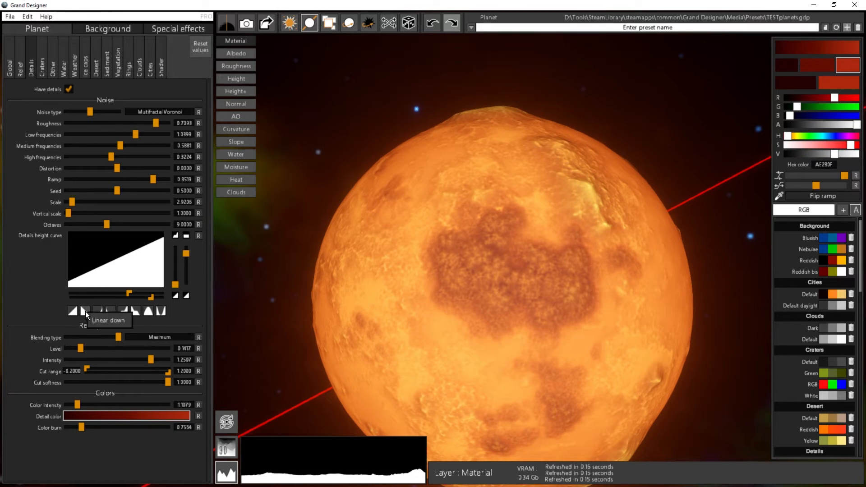
left_click(86, 311)
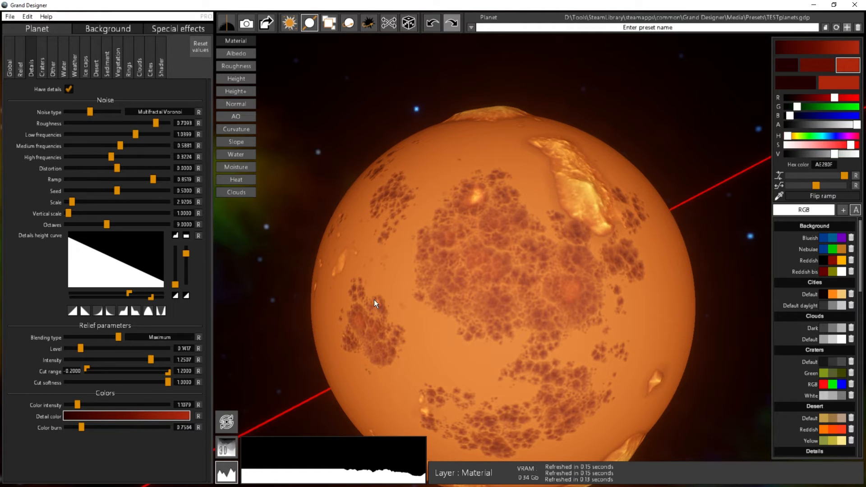
mouse_move(79, 349)
left_mouse_down()
mouse_move(144, 349)
mouse_move(33, 345)
mouse_move(66, 347)
left_mouse_up()
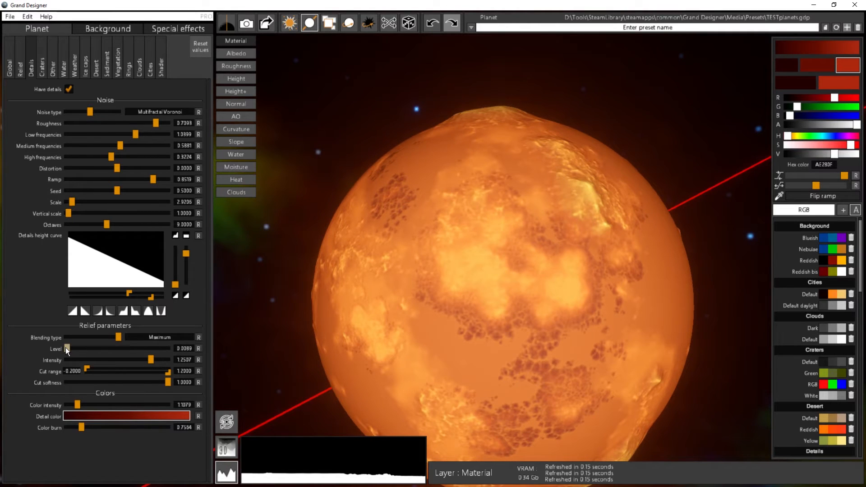
- Shift both limits of the details height curve range lower, keeping a moderate gap between them, and check the dark patches around the planet
left_click_drag(128, 293, 106, 294)
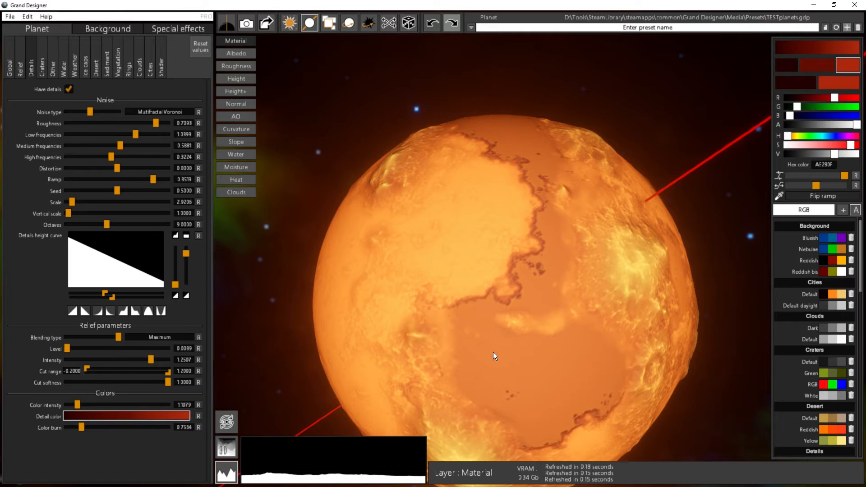
left_click_drag(493, 351, 253, 249)
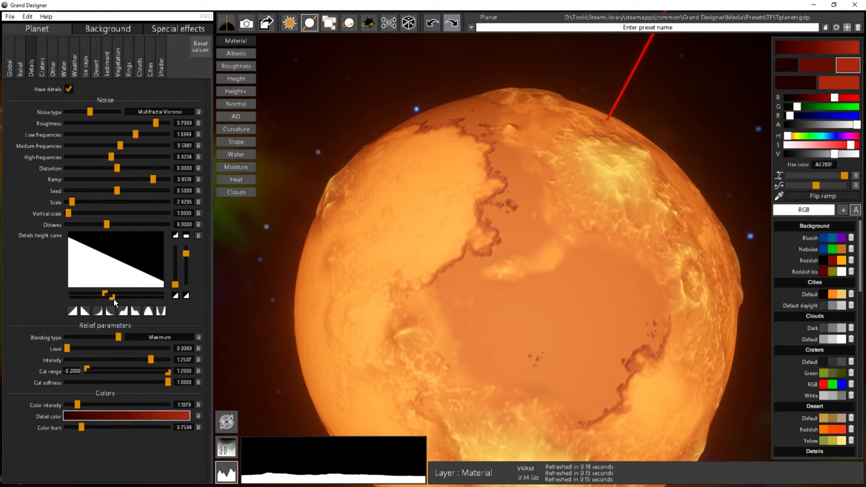
left_click_drag(114, 299, 94, 295)
left_click_drag(531, 302, 622, 275)
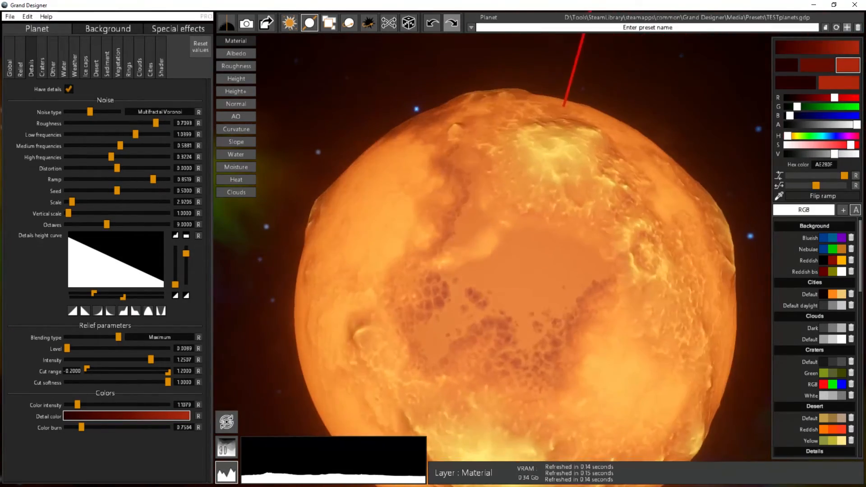
left_click_drag(696, 298, 526, 221)
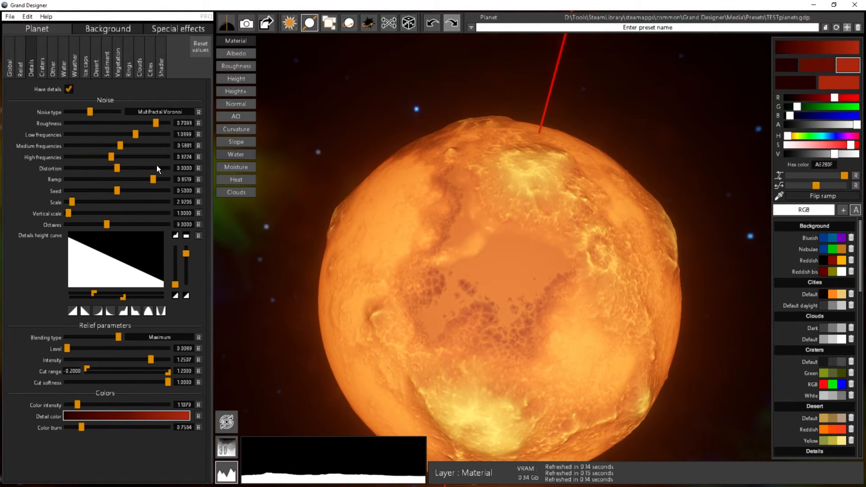
- Try a details noise seed of about 0.45, settle on about 0.38, and inspect the dark patches around the planet
left_click_drag(119, 189, 111, 192)
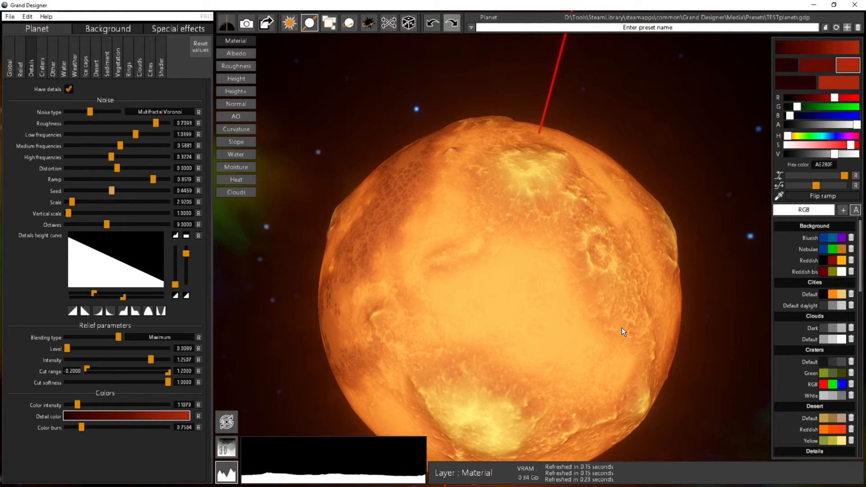
left_click_drag(621, 327, 440, 175)
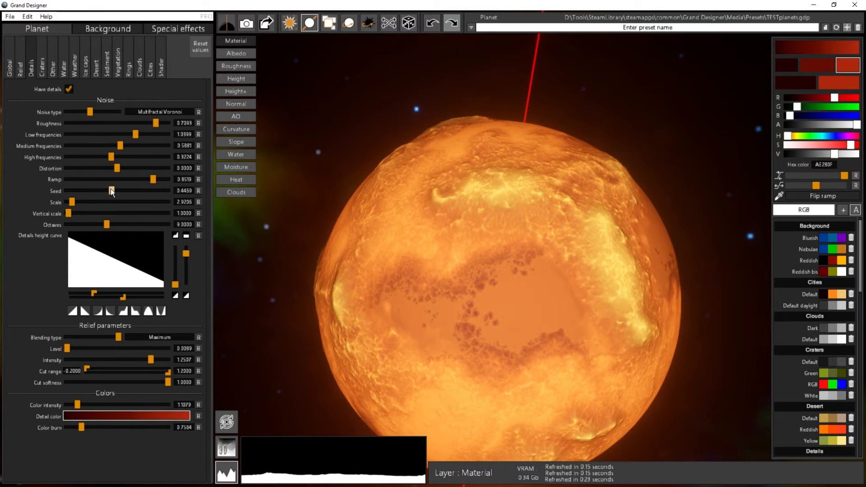
left_click_drag(110, 189, 104, 190)
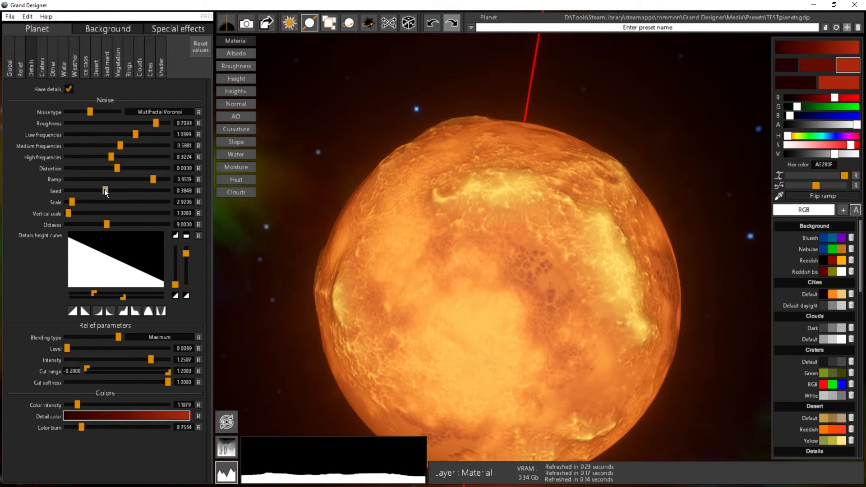
left_click_drag(419, 313, 648, 140)
left_click_drag(401, 252, 512, 264)
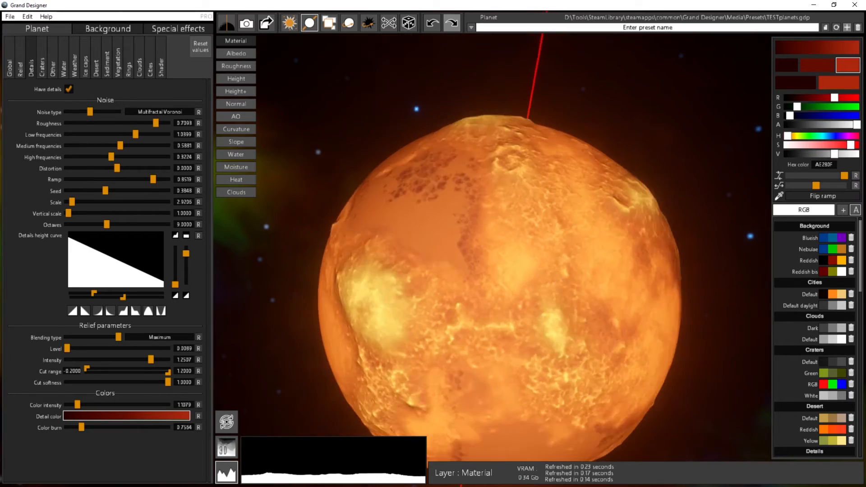
left_click_drag(442, 216, 631, 343)
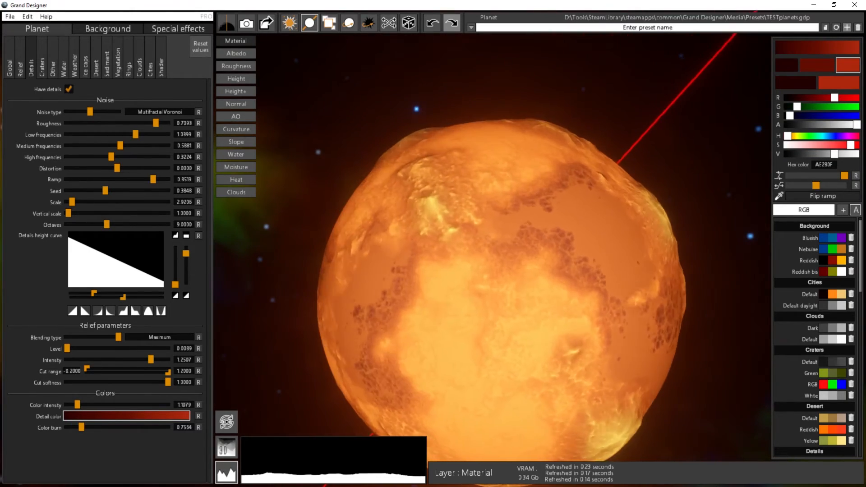
left_click_drag(564, 252, 370, 270)
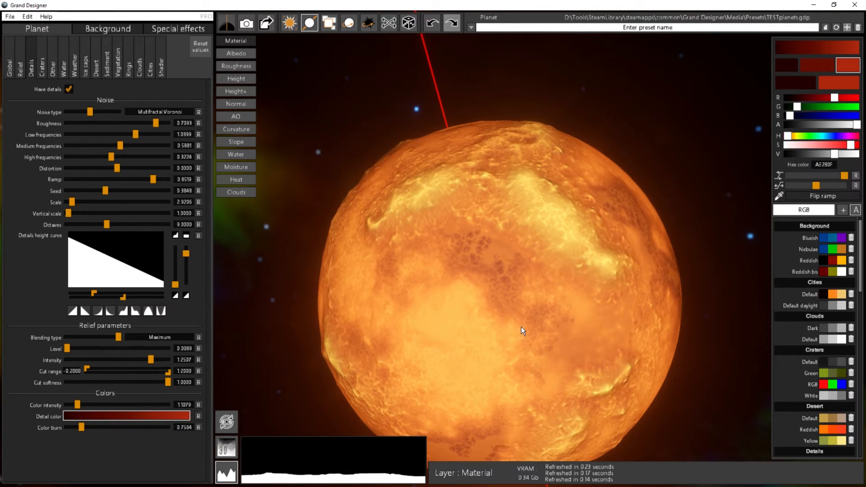
left_click_drag(503, 259, 813, 347)
left_click_drag(608, 316, 820, 361)
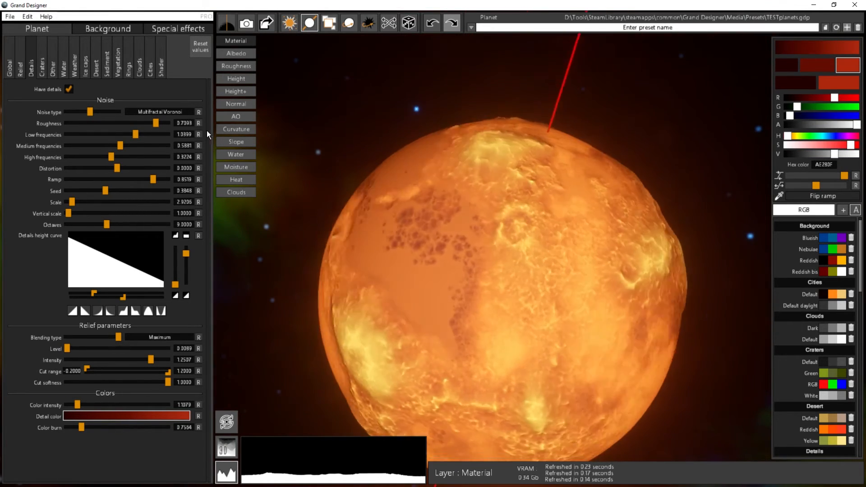
- Try lowering the upper limit of the details cut range and inspect the dark patches around the planet
left_click_drag(29, 206, 384, 310)
left_click_drag(455, 298, 742, 401)
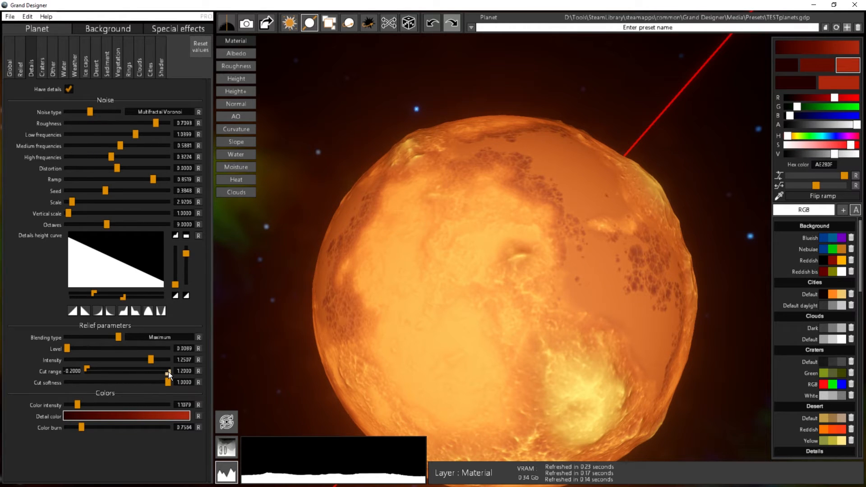
left_click_drag(169, 371, 134, 371)
left_click_drag(391, 307, 323, 429)
middle_click_drag(430, 296, 475, 248)
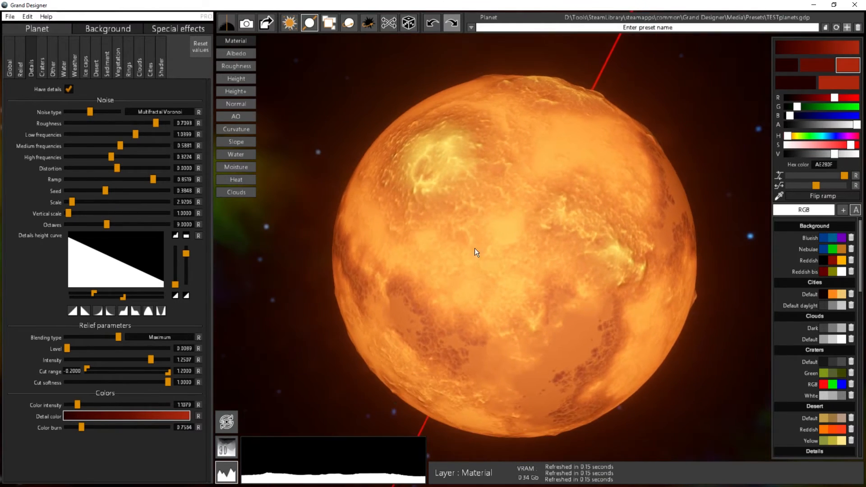
left_click_drag(475, 248, 304, 125)
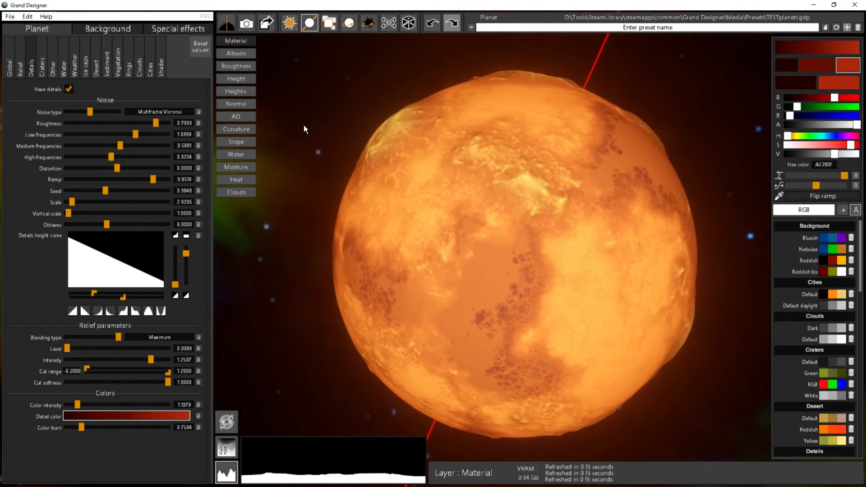
- Enable craters on the planet and set the craters count to 24
left_click(40, 72)
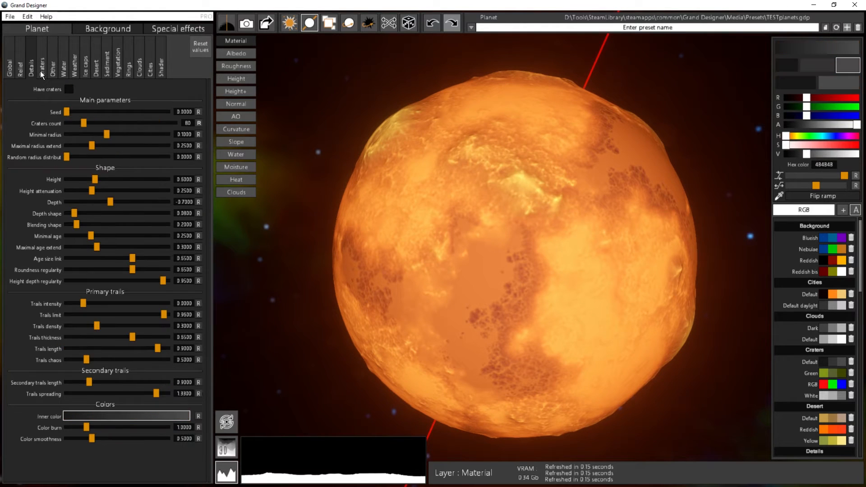
left_click(69, 89)
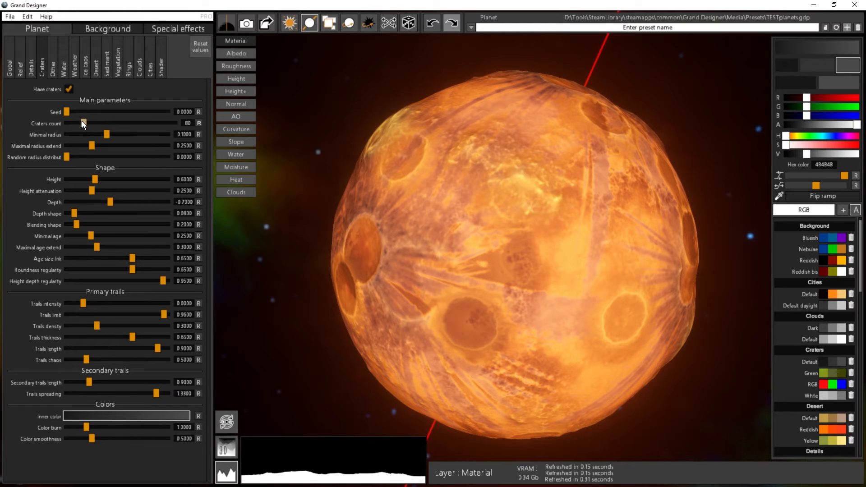
left_click_drag(82, 121, 69, 123)
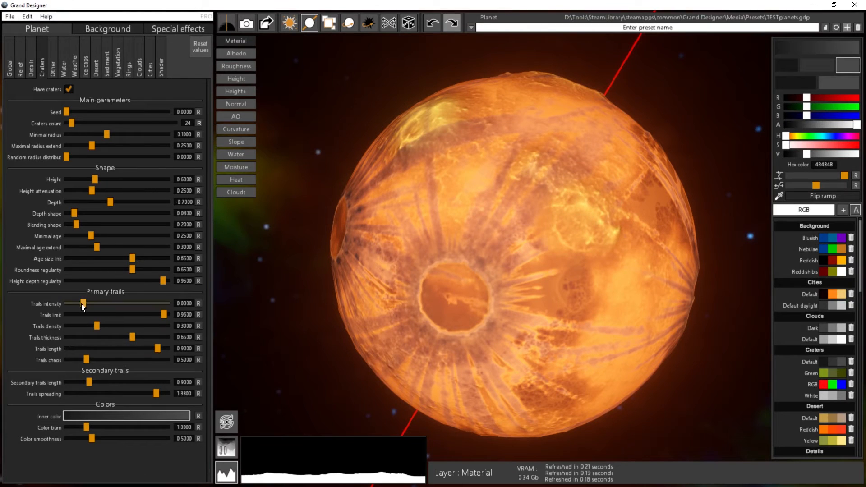
- Set the craters' primary trails intensity to about -0.045, color burn to about 0.22 and color smoothness to about 1.53
mouse_move(82, 303)
left_mouse_down()
mouse_move(61, 300)
mouse_move(75, 302)
left_mouse_up()
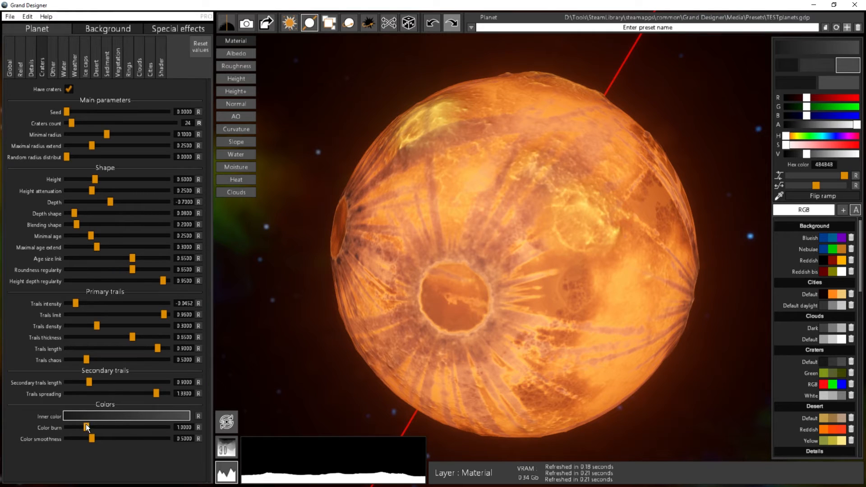
mouse_move(86, 424)
left_mouse_down()
mouse_move(70, 427)
mouse_move(153, 450)
mouse_move(144, 452)
left_mouse_up()
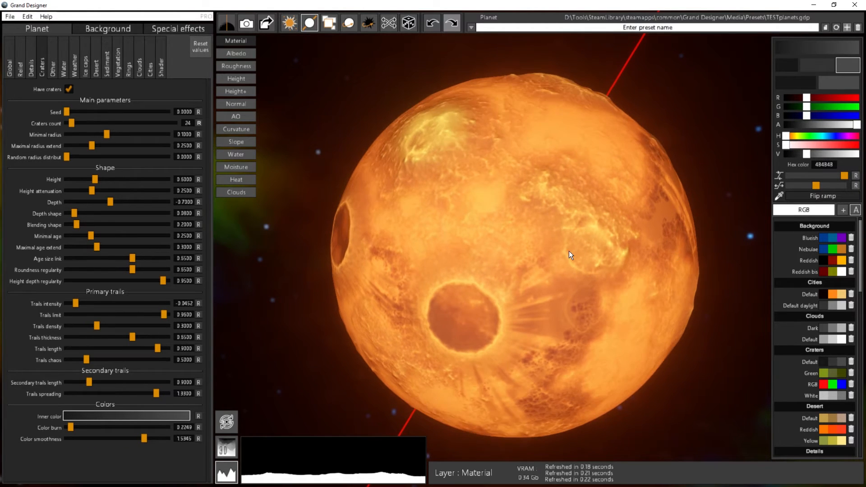
left_click_drag(569, 250, 685, 289)
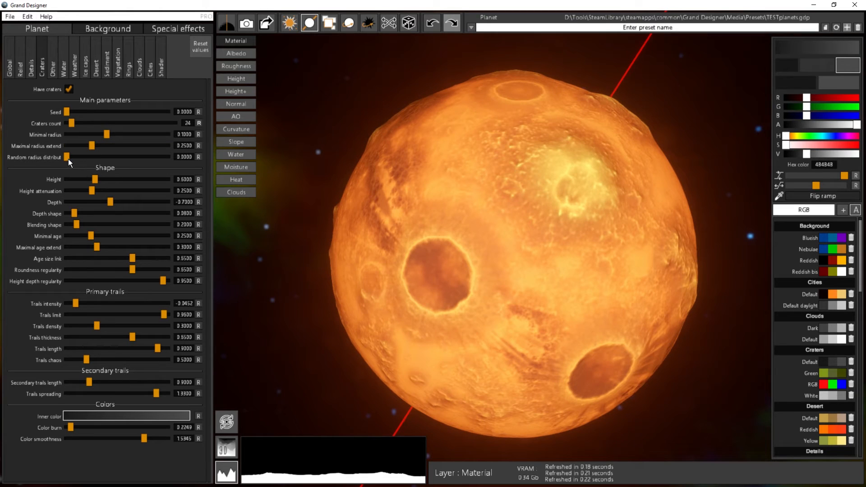
- Set the craters' random radius distribution to about 0.93 and the maximal radius extend to about 0.60
left_click_drag(67, 157, 161, 169)
left_click_drag(486, 380, 534, 317)
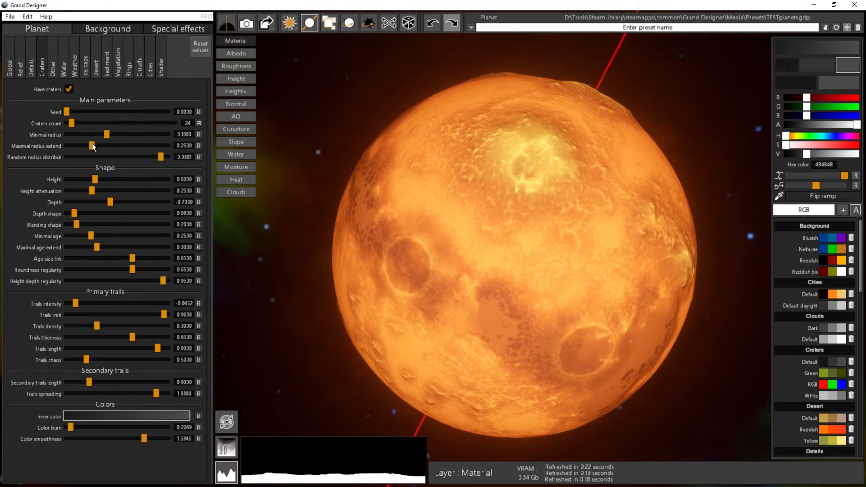
left_click_drag(92, 146, 130, 153)
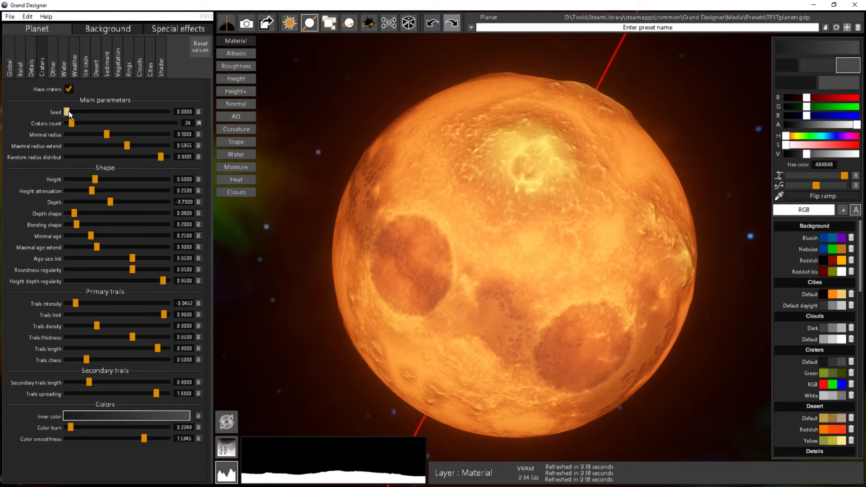
- Try crater seeds of about 0.04 and 0.13, inspecting the crater placement around the planet
left_click_drag(69, 111, 73, 113)
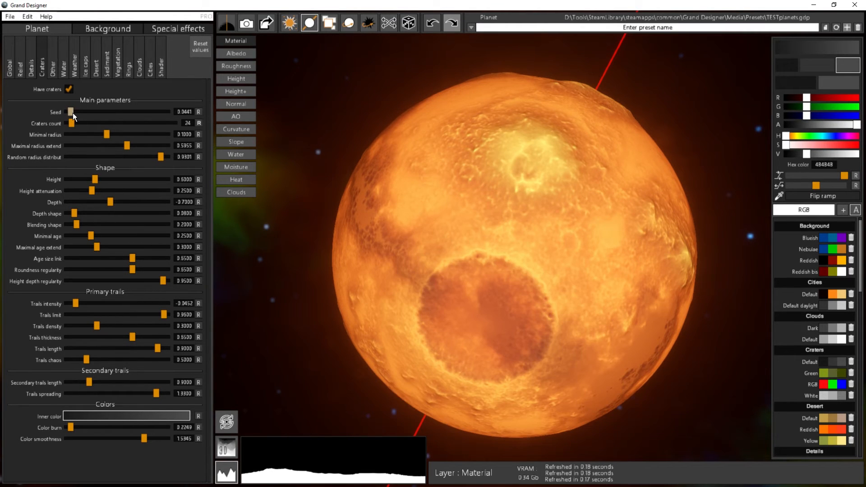
left_click_drag(300, 183, 865, 485)
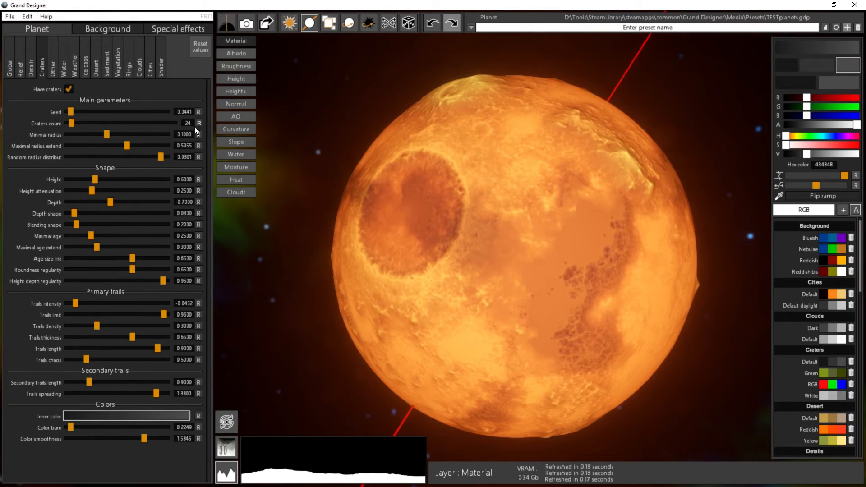
left_click_drag(70, 109, 79, 112)
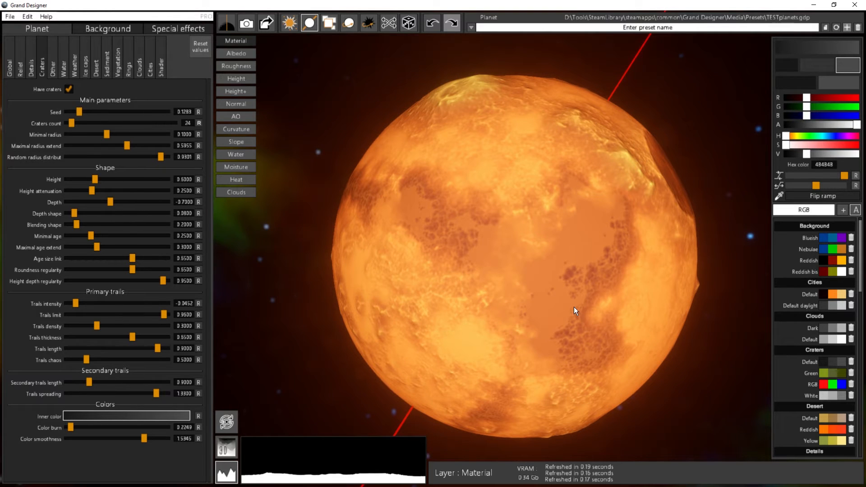
left_click_drag(573, 307, 568, 433)
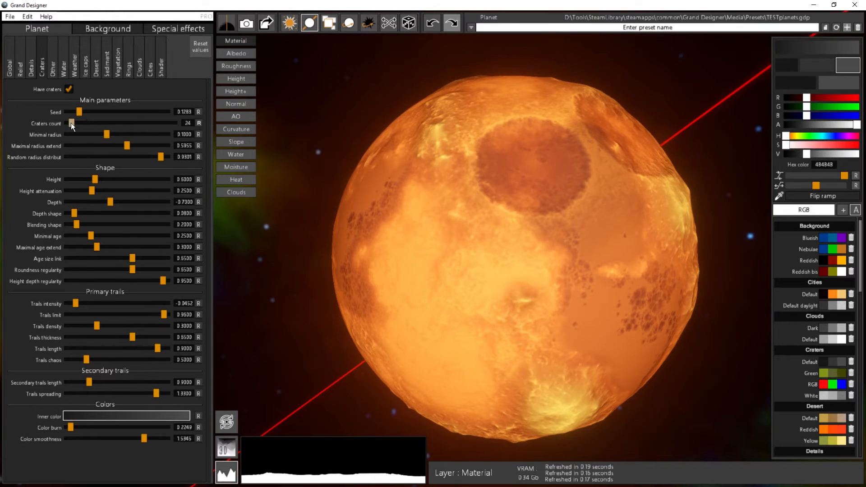
- Set the craters count to 49 and the crater seed to about 0.19, checking the crater placement around the planet
left_click_drag(71, 122, 76, 123)
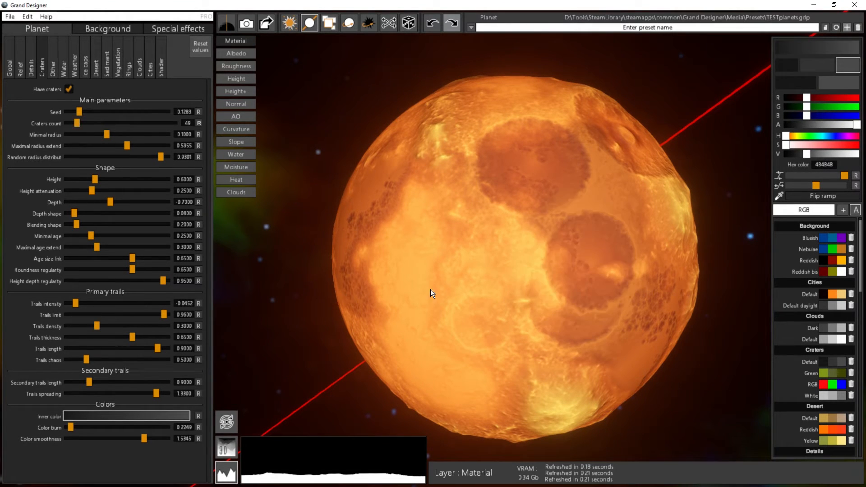
left_click_drag(430, 289, 370, 261)
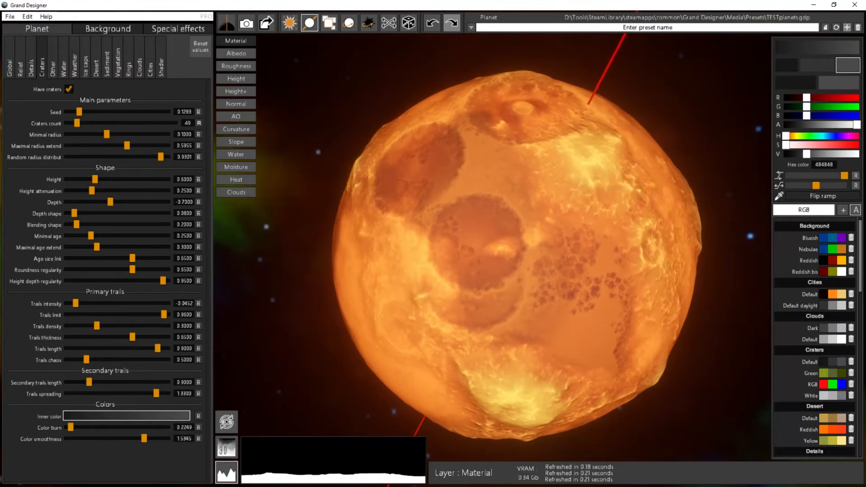
left_click_drag(475, 243, 486, 243)
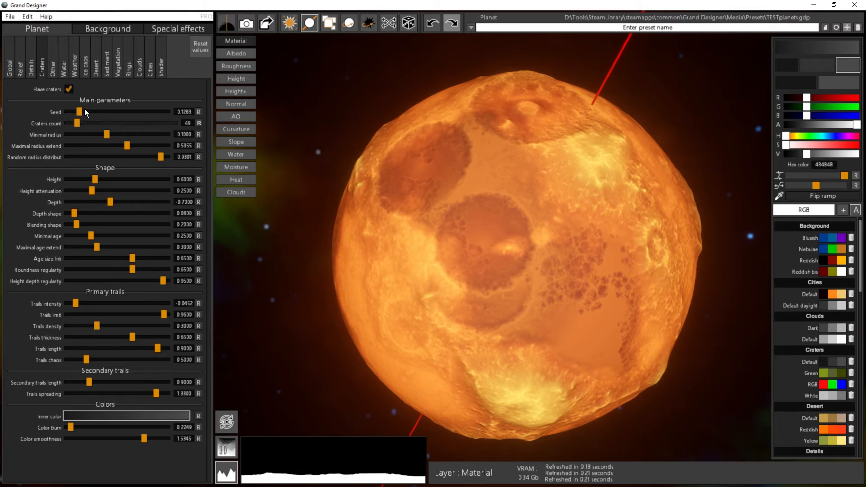
left_click_drag(80, 110, 86, 111)
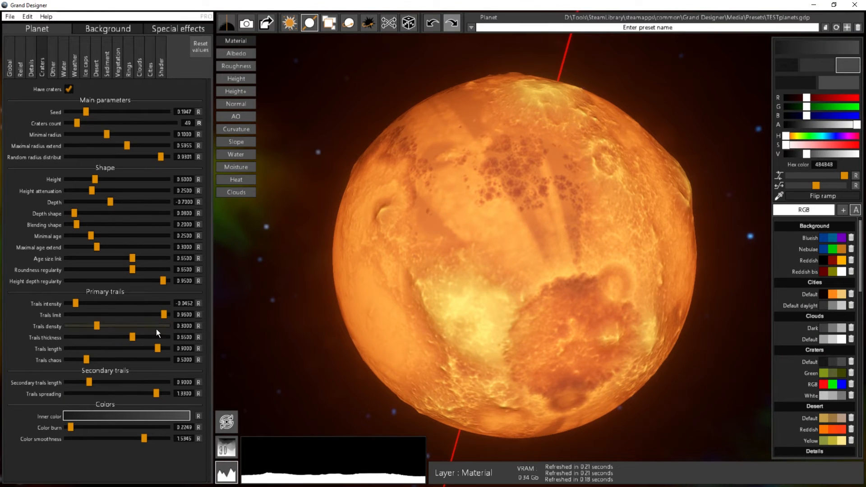
left_click_drag(483, 275, 491, 207)
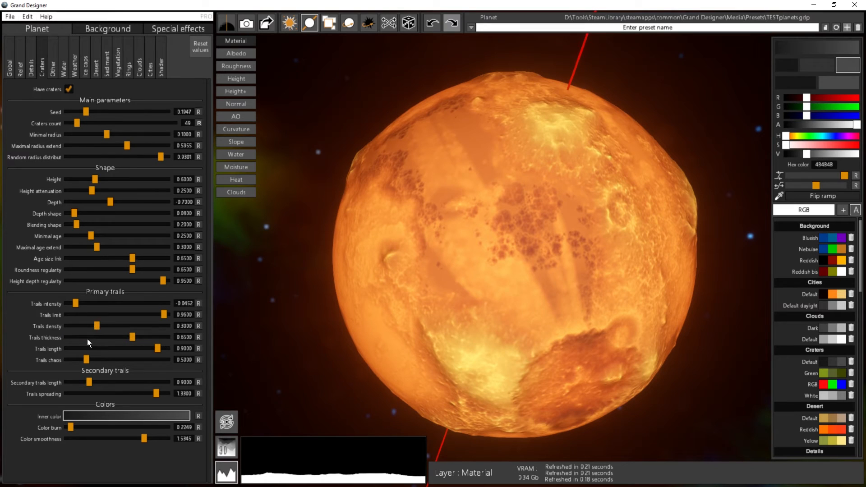
- Reduce the craters' primary trails density to about 0.25 and the trails length to about 0.21
left_click_drag(96, 325, 91, 330)
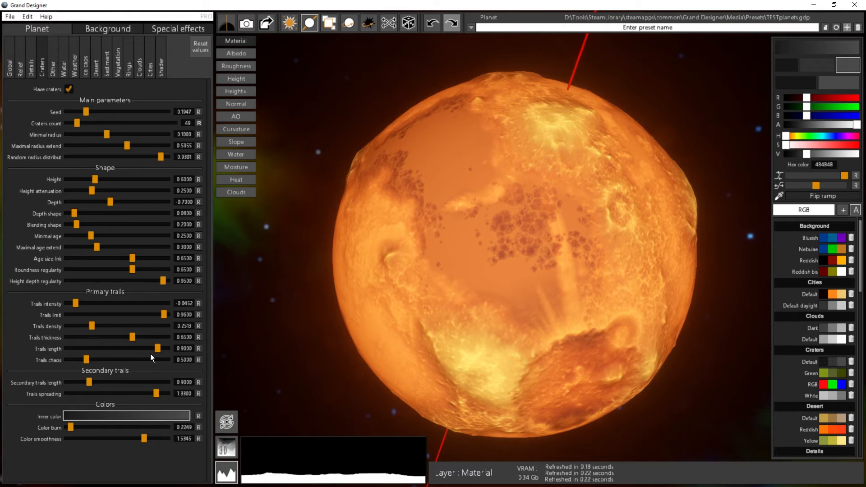
left_click_drag(157, 348, 89, 356)
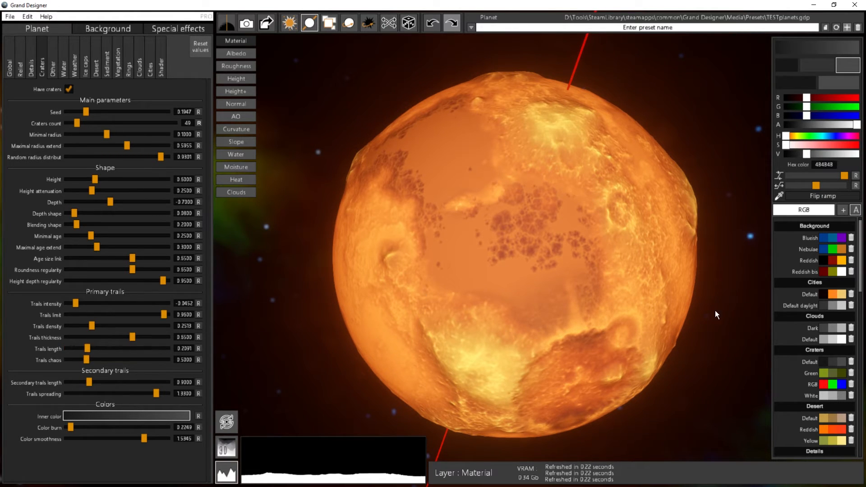
left_click_drag(528, 253, 546, 140)
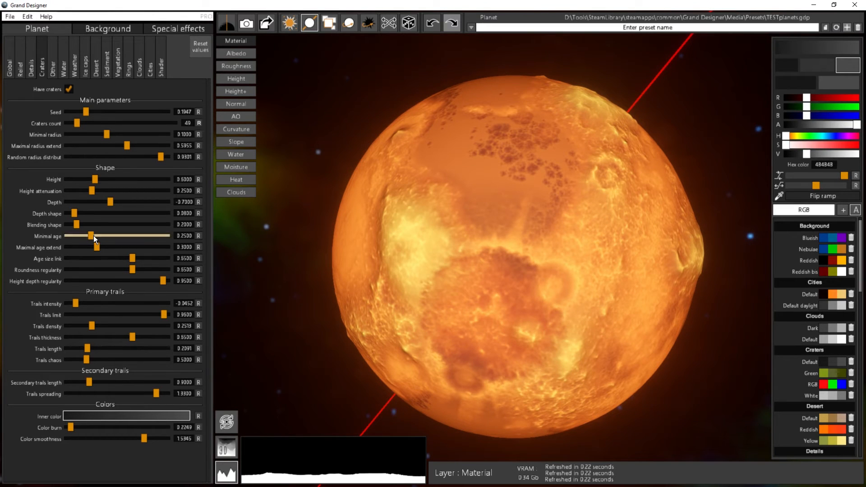
- Set the craters' minimal age to about 0.05, maximal age extend to about 0.11 and age size link to about 0.51
left_click_drag(90, 235, 70, 239)
left_click_drag(391, 240, 496, 234)
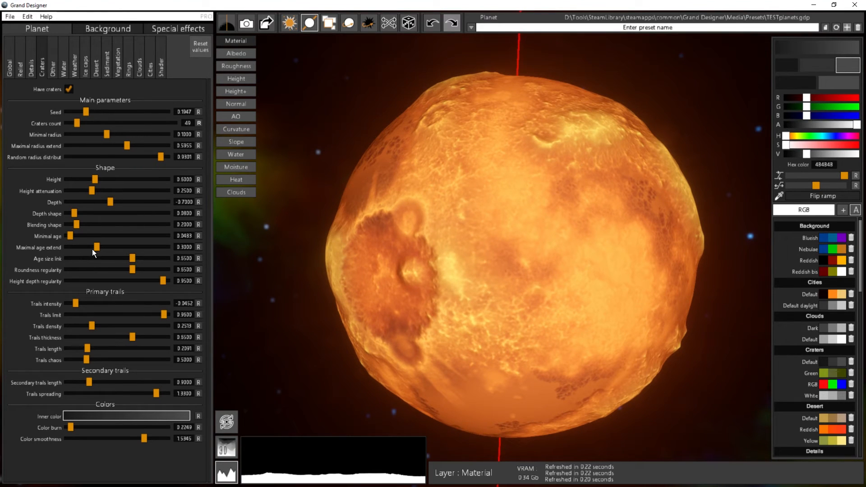
left_click_drag(96, 246, 119, 269)
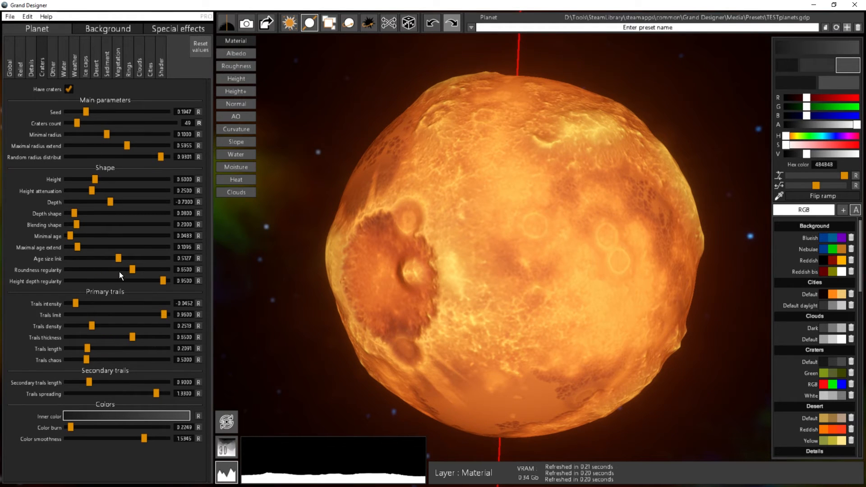
left_click_drag(417, 247, 503, 178)
left_click_drag(559, 221, 420, 415)
left_click_drag(446, 218, 664, 235)
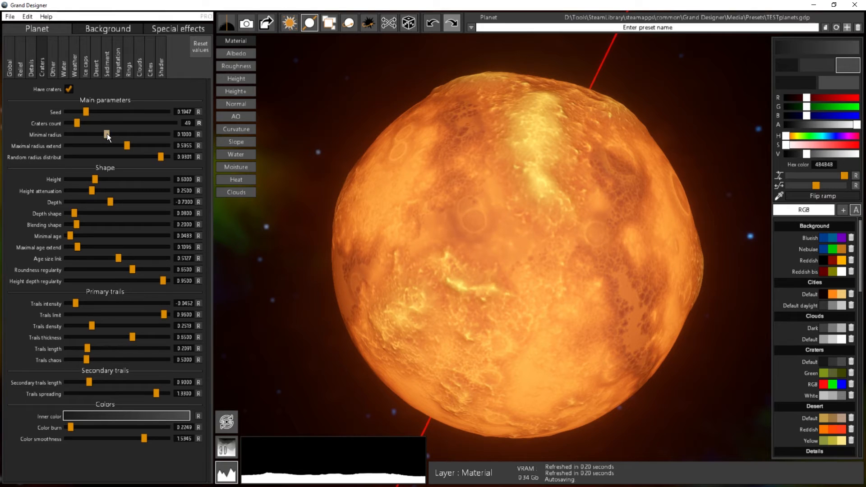
- Set the craters' minimal radius to about 0.11 and roundness regularity to about 0.48, checking the large crater up close
mouse_move(106, 133)
left_mouse_down()
mouse_move(98, 133)
mouse_move(109, 136)
left_mouse_up()
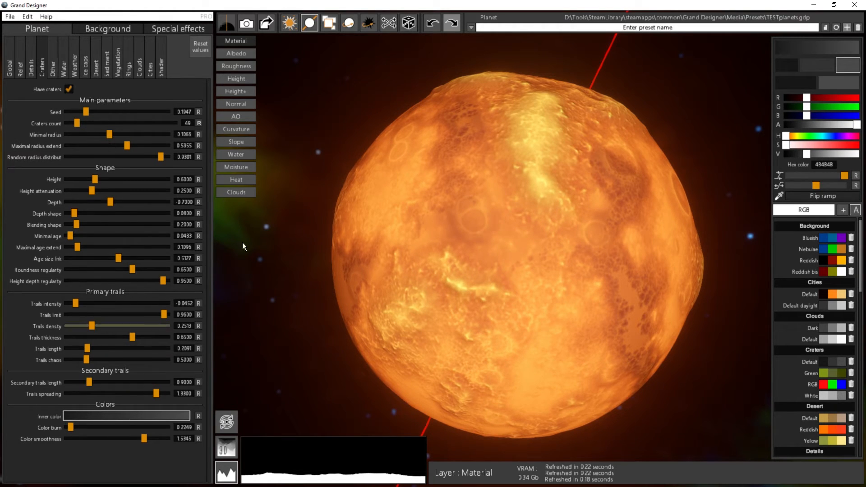
left_click_drag(473, 282, 168, 185)
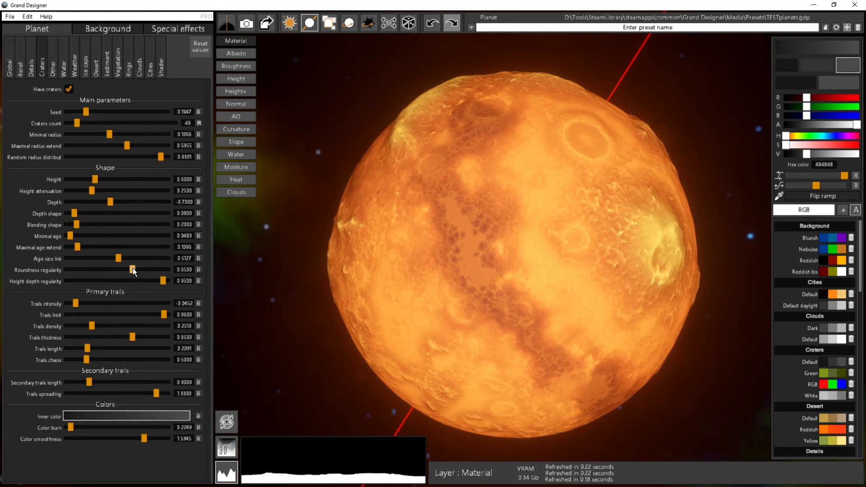
left_click_drag(133, 268, 114, 275)
left_click_drag(635, 302, 120, 115)
scroll(577, 263, "up", 3)
middle_click_drag(577, 262, 545, 287)
scroll(545, 286, "down", 1)
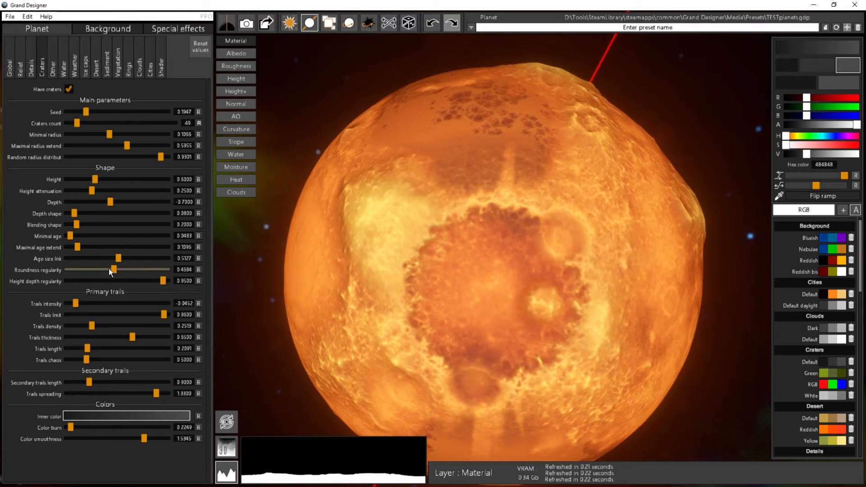
mouse_move(112, 269)
left_mouse_down()
mouse_move(83, 270)
mouse_move(127, 273)
mouse_move(66, 270)
mouse_move(114, 272)
left_mouse_up()
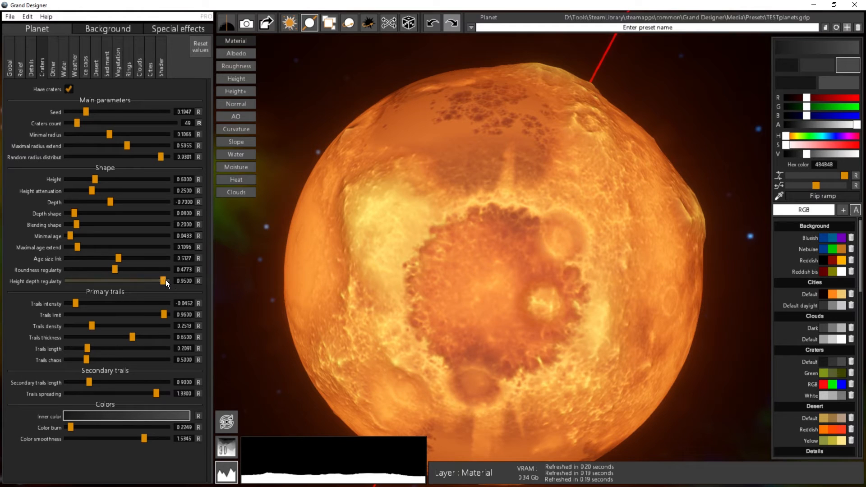
- Set the craters' height depth regularity to about 0.64 and inspect the craters on all sides of the planet
left_click_drag(166, 279, 130, 281)
left_click_drag(354, 277, 294, 93)
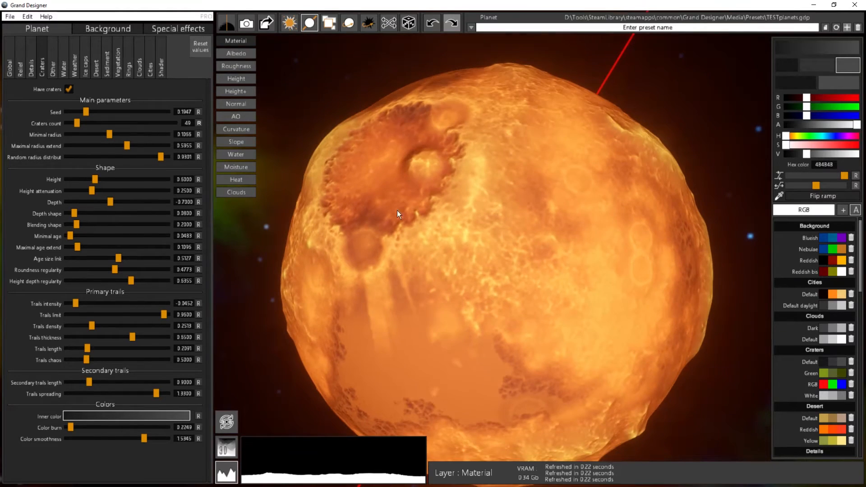
left_click_drag(416, 224, 302, 184)
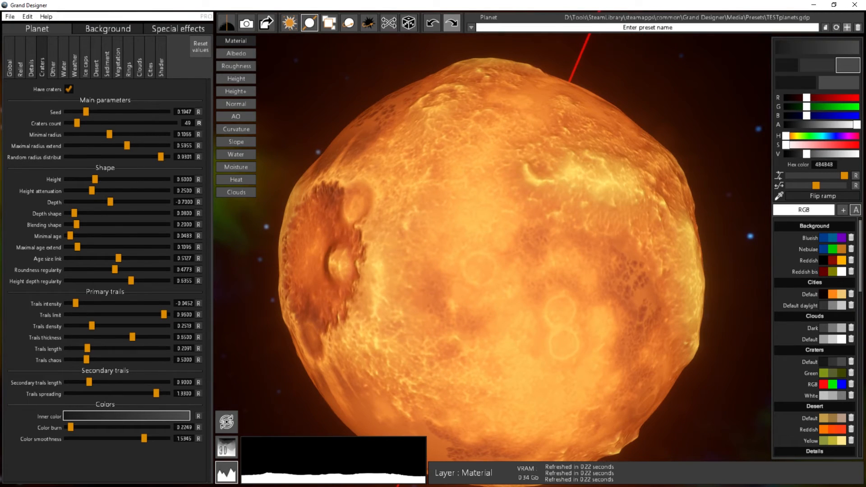
scroll(497, 298, "down", 4)
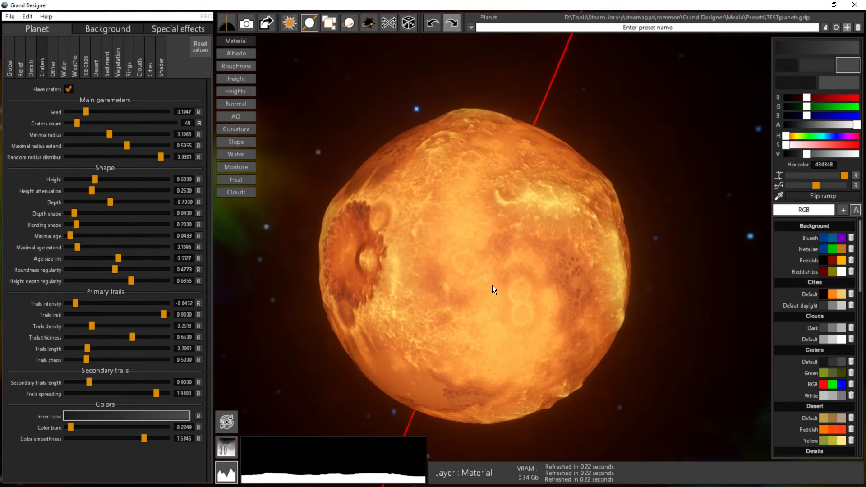
left_click_drag(491, 285, 555, 341)
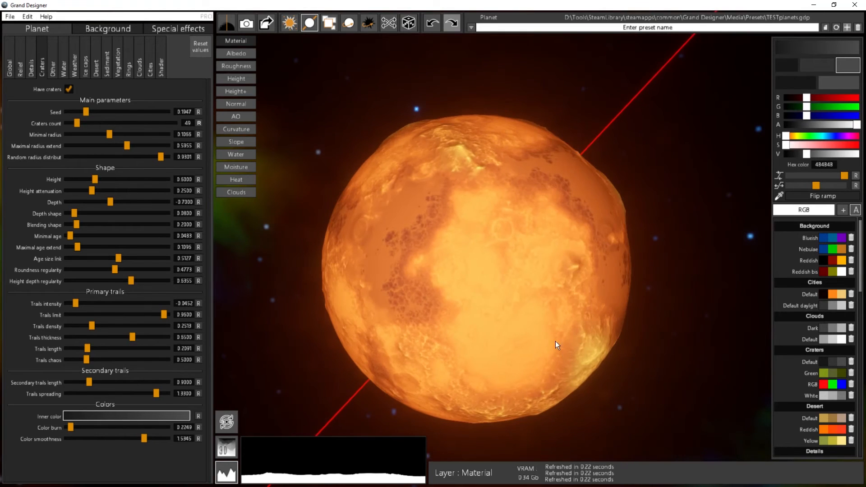
scroll(467, 264, "up", 3)
left_click_drag(466, 263, 585, 288)
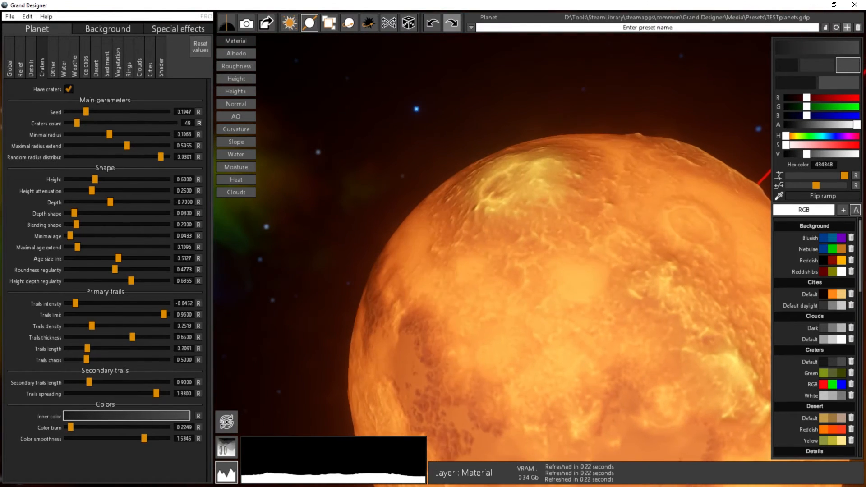
- Set the planet shader's displacement amplitude to 0.3
left_click_drag(499, 137, 622, 330)
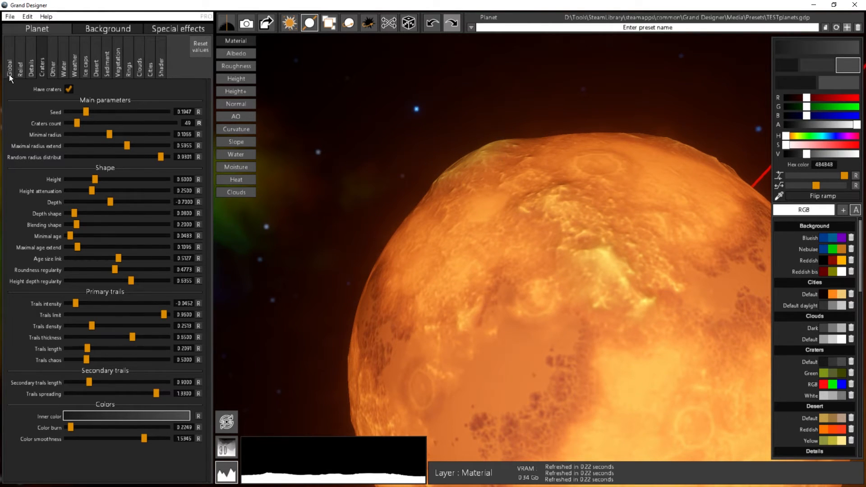
left_click(158, 71)
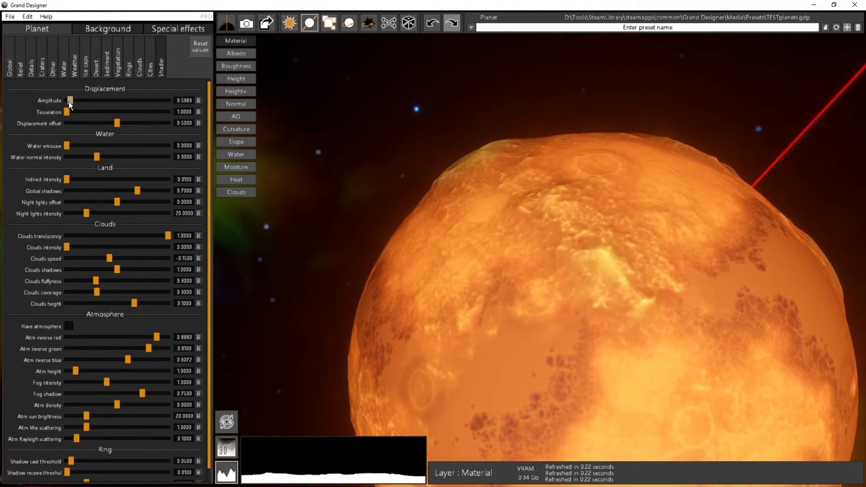
left_click_drag(70, 104, 68, 105)
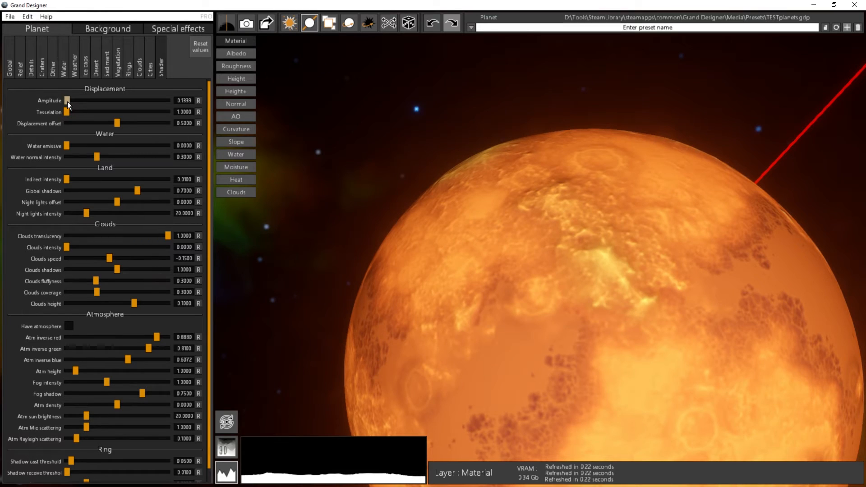
left_click_drag(641, 295, 411, 228)
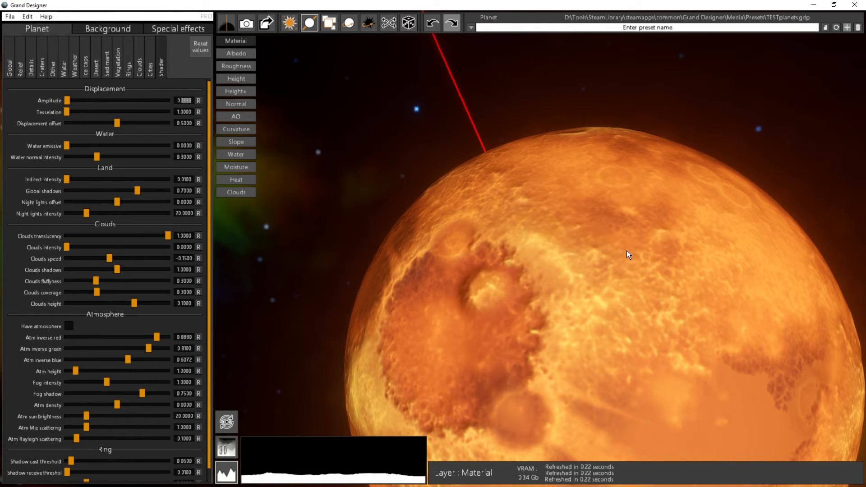
key("Return")
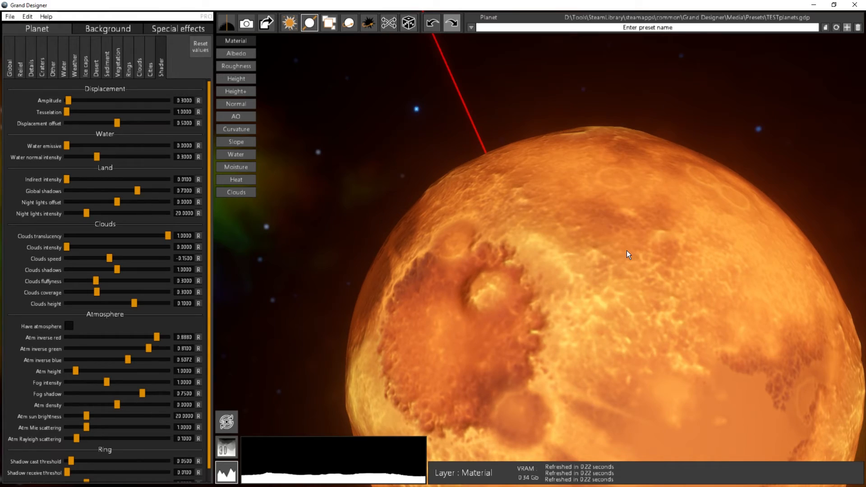
- Inspect the planet's relief and silhouette from several sides and distances
left_click_drag(656, 353, 799, 440)
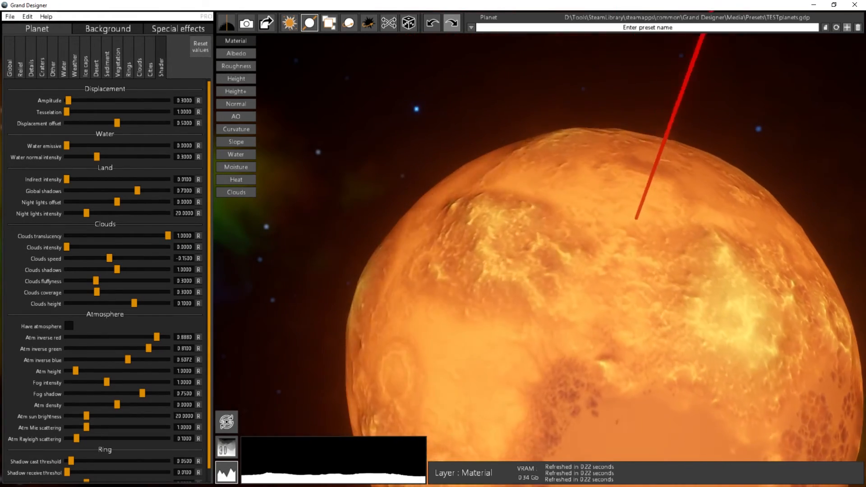
left_click_drag(752, 400, 851, 6)
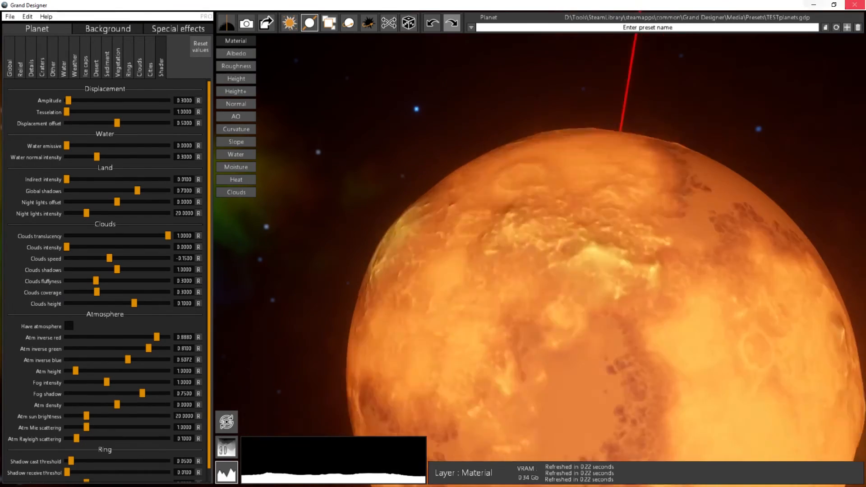
scroll(774, 309, "down", 3)
left_click_drag(740, 329, 487, 282)
scroll(505, 300, "down", 2)
left_click_drag(507, 341, 704, 413)
scroll(665, 356, "up", 2)
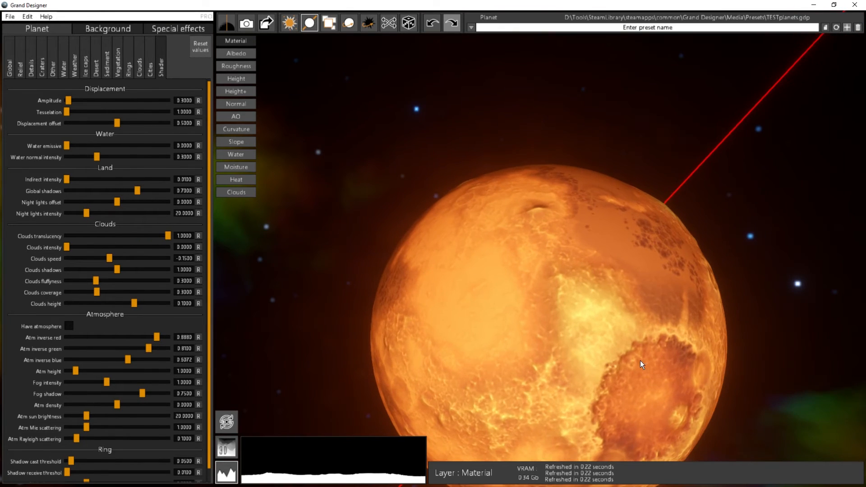
left_click_drag(641, 362, 535, 317)
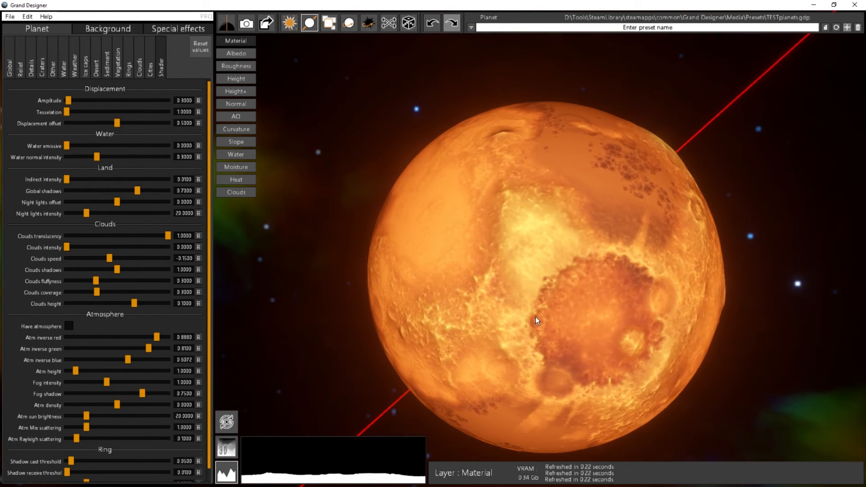
- Check the ambient occlusion layer around the large crater and set AO in diffuse to about 1.15 for the material
left_click(54, 71)
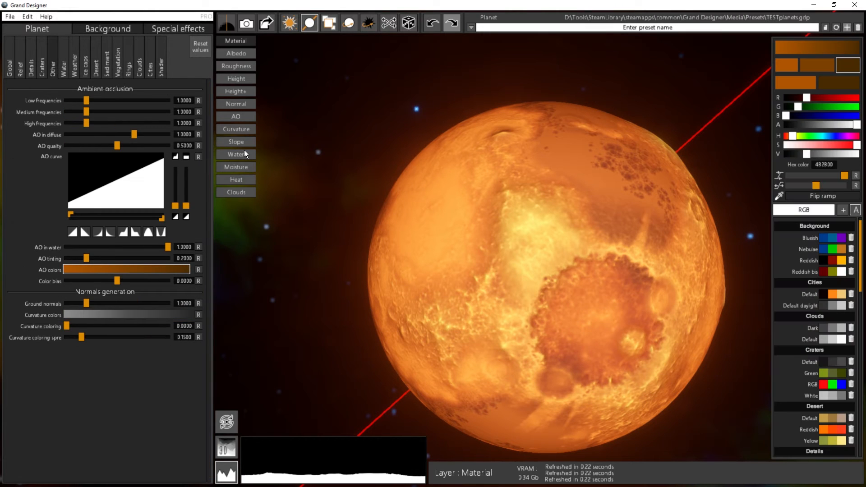
left_click_drag(619, 274, 388, 117)
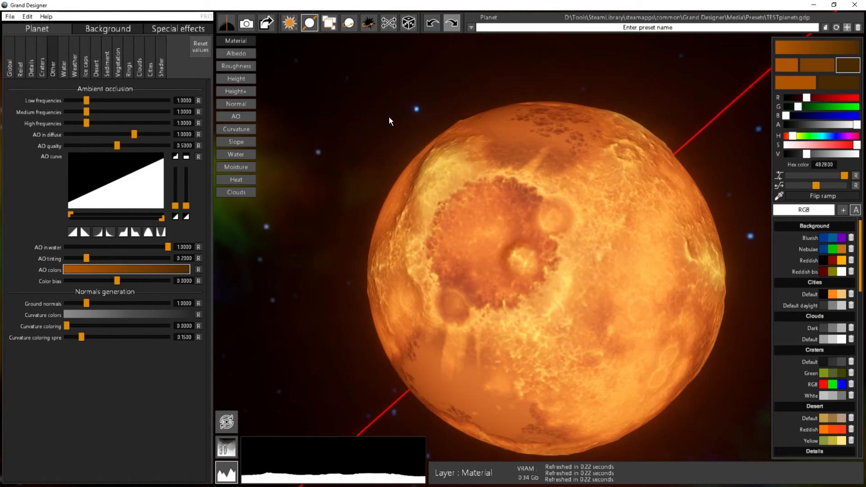
left_click(229, 116)
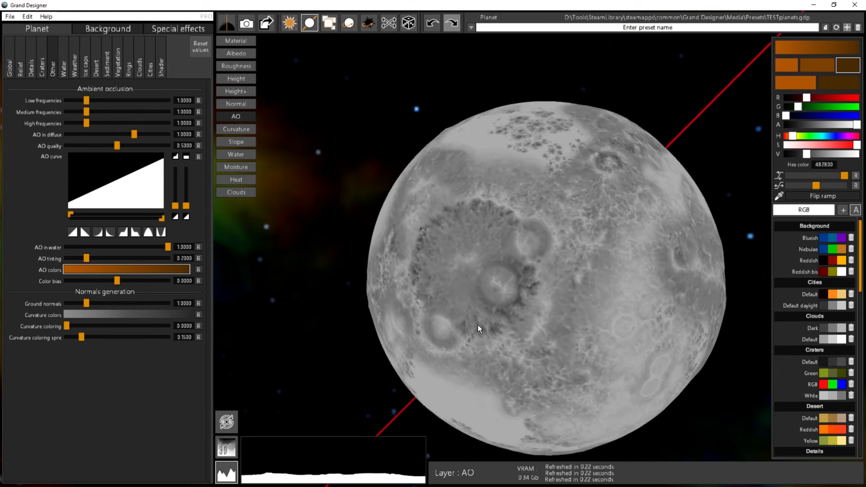
left_click_drag(478, 325, 603, 349)
scroll(608, 348, "up", 5)
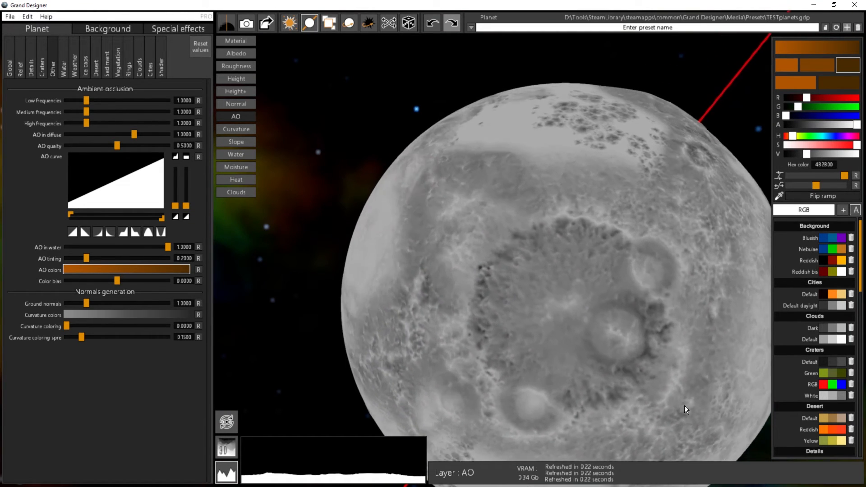
left_click_drag(684, 406, 570, 345)
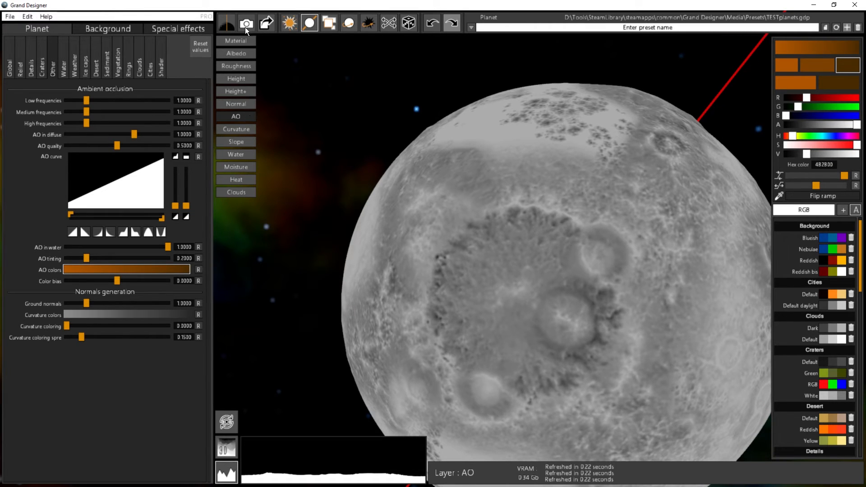
left_click(241, 40)
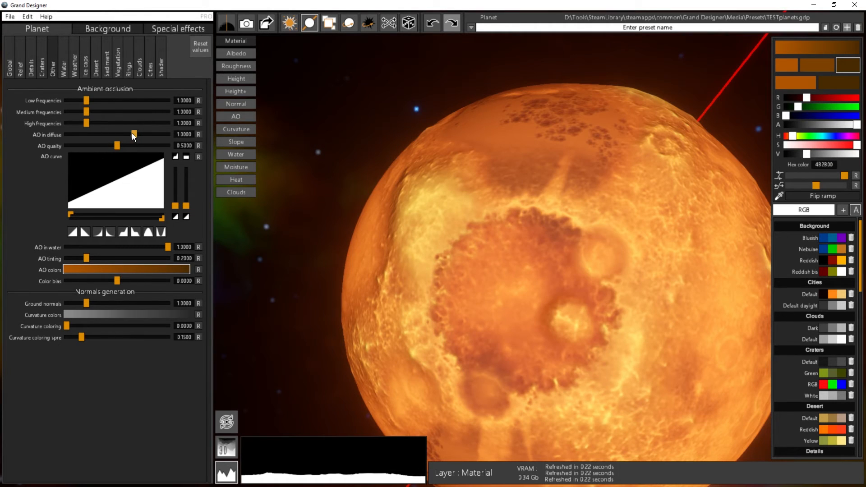
left_click_drag(136, 133, 145, 138)
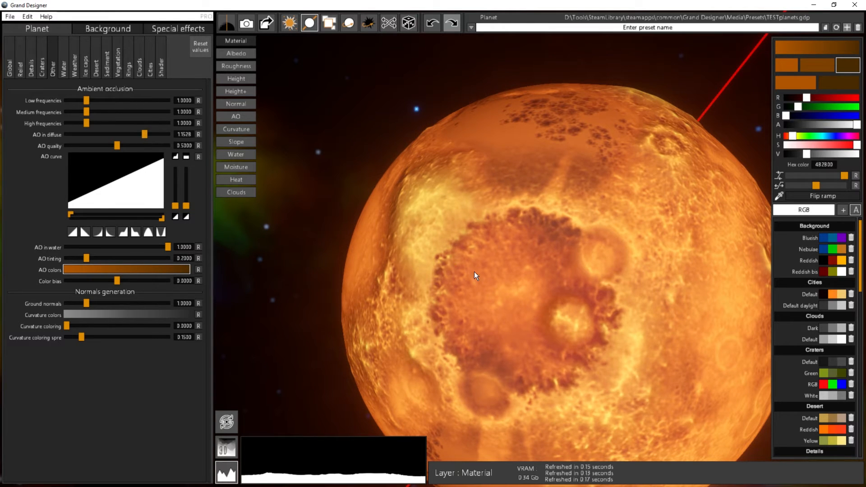
left_click_drag(558, 299, 525, 279)
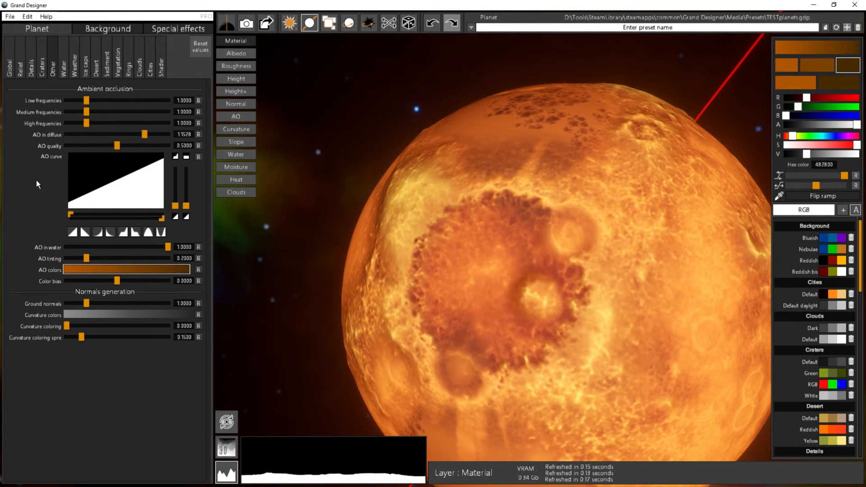
- Set the ambient occlusion low, medium and high frequencies to about 1.24, 0.60 and 0.25, checking both the AO layer and the material
left_click_drag(674, 271, 604, 131)
scroll(542, 170, "up", 4)
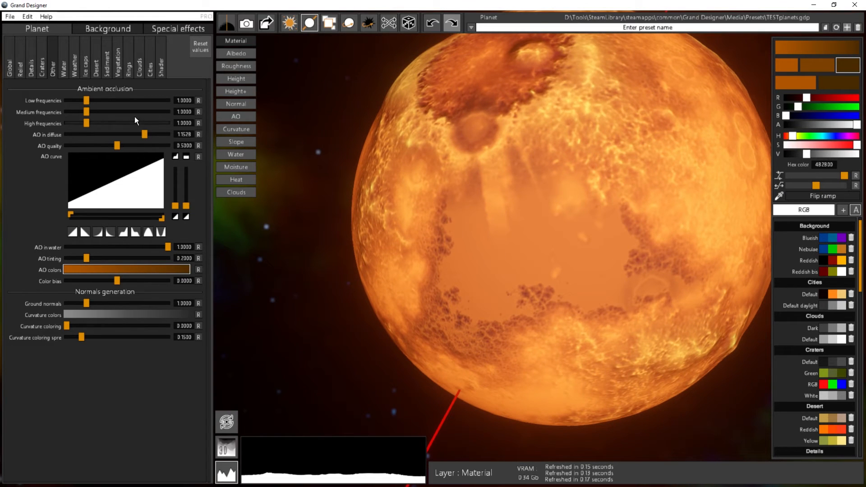
mouse_move(88, 112)
left_mouse_down()
mouse_move(72, 119)
mouse_move(106, 123)
mouse_move(58, 123)
mouse_move(74, 123)
mouse_move(88, 100)
mouse_move(94, 104)
left_mouse_up()
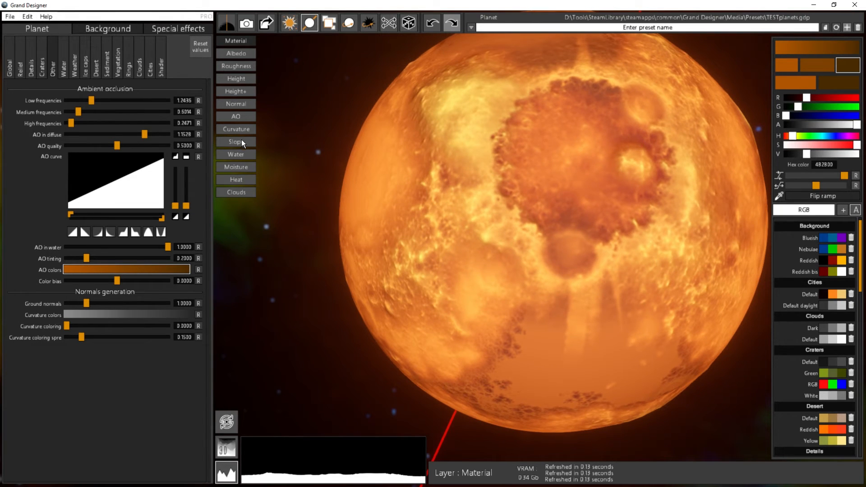
left_click(236, 117)
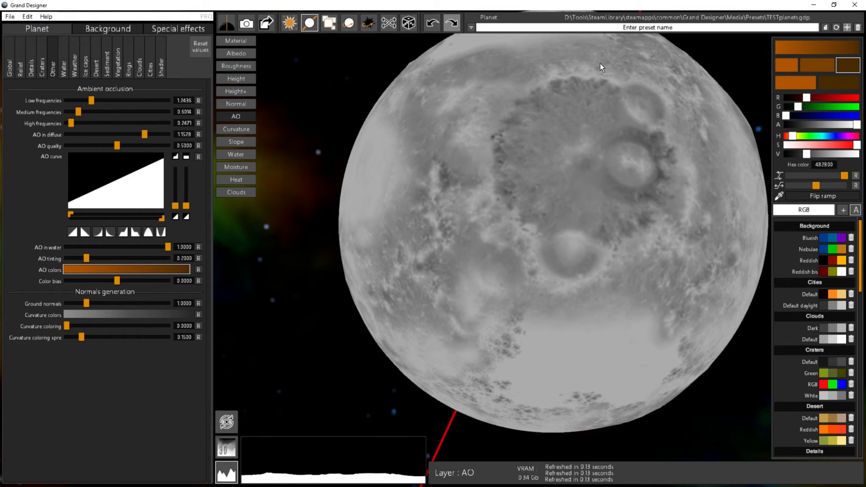
left_click_drag(547, 174, 278, 194)
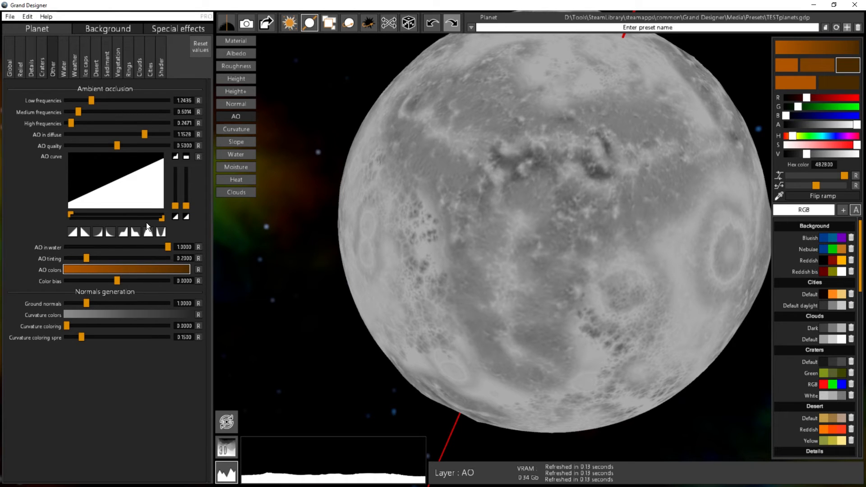
left_click_drag(470, 148, 237, 36)
left_click(242, 40)
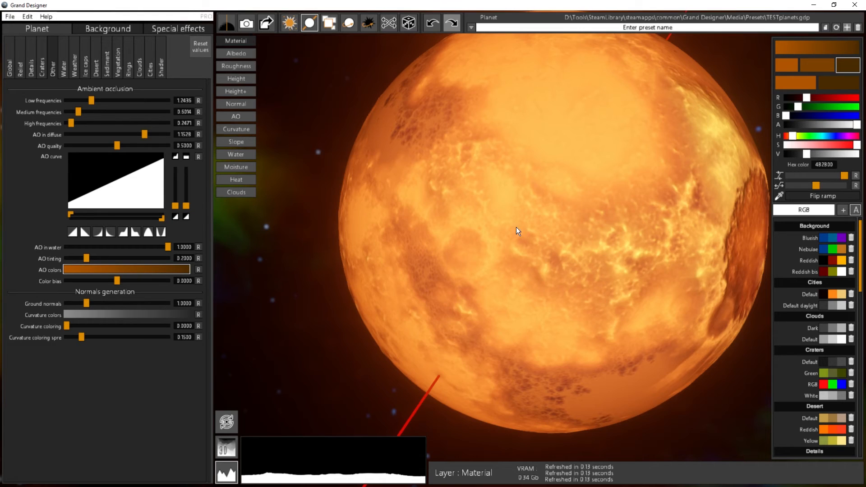
left_click_drag(516, 226, 540, 377)
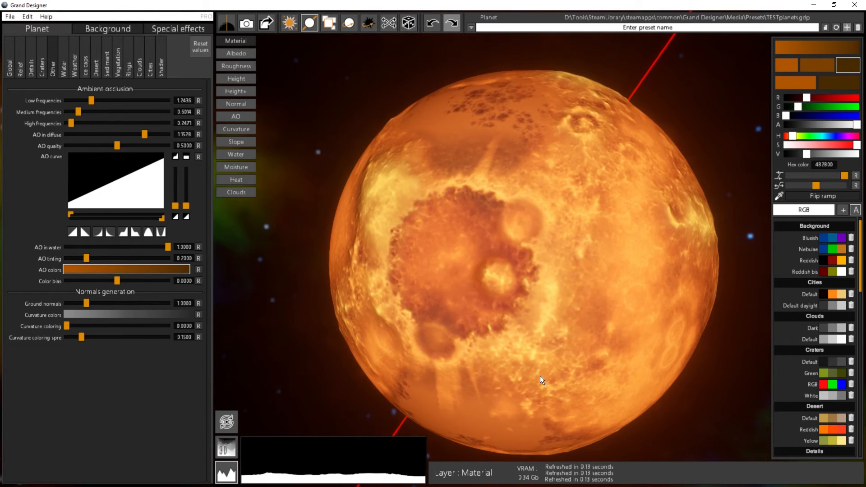
- Try water on the planet at level 0 and at a slightly higher level, and turn the water off again
left_click(65, 72)
left_click_drag(506, 261, 579, 435)
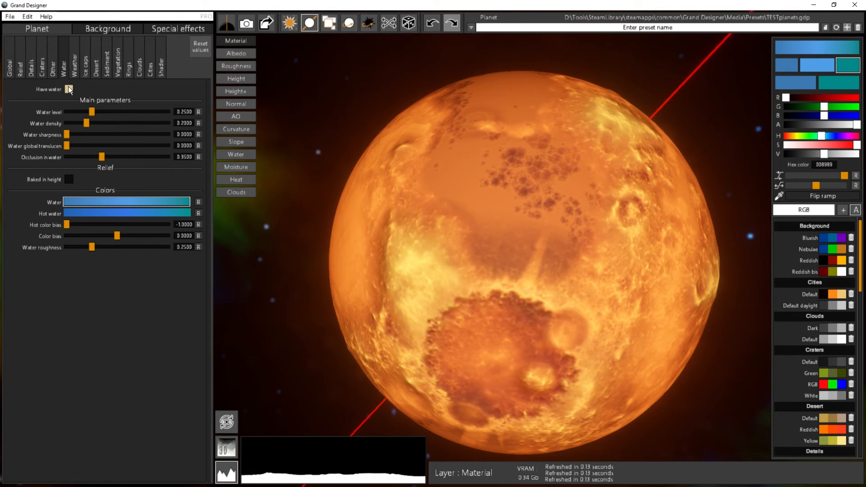
left_click(68, 89)
left_click_drag(95, 114, 56, 118)
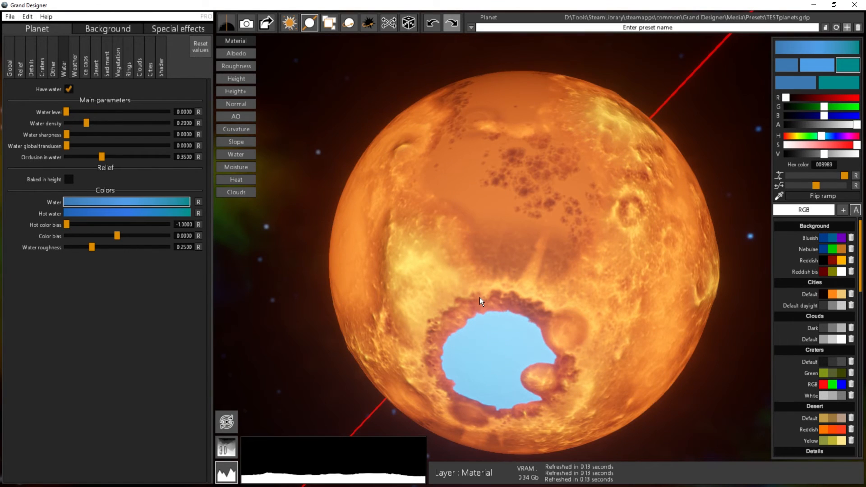
left_click_drag(480, 298, 361, 217)
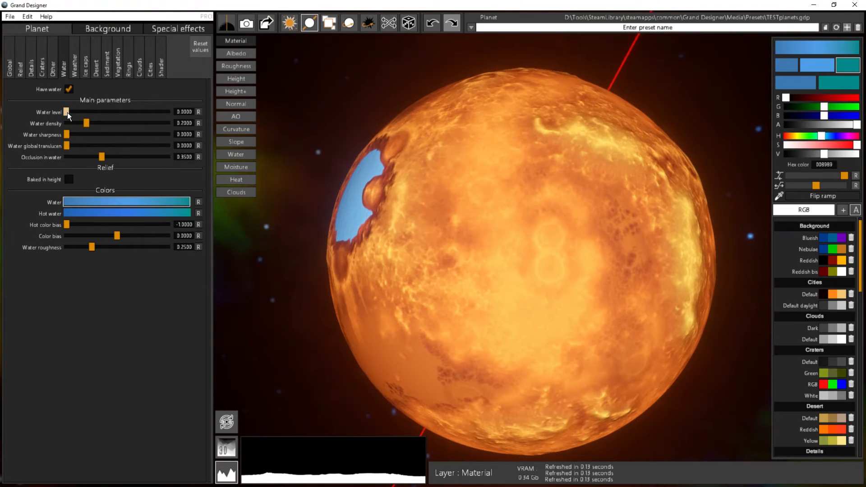
left_click_drag(67, 112, 74, 113)
left_click(72, 91)
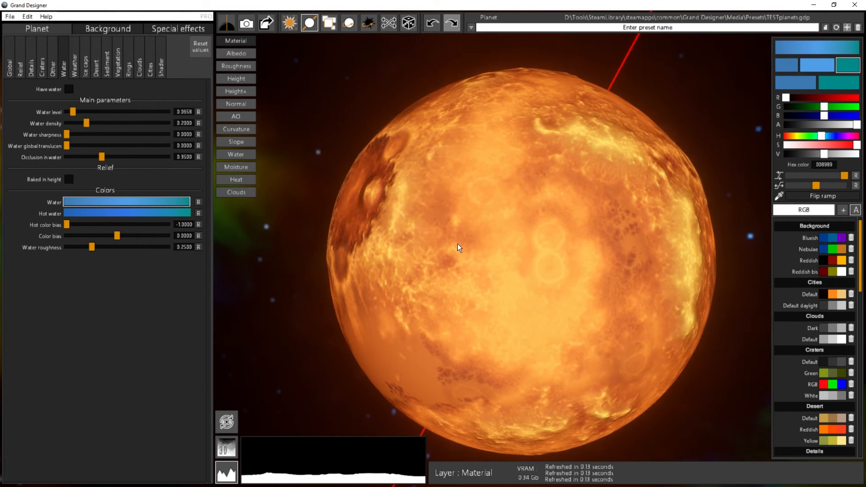
left_click_drag(458, 247, 640, 352)
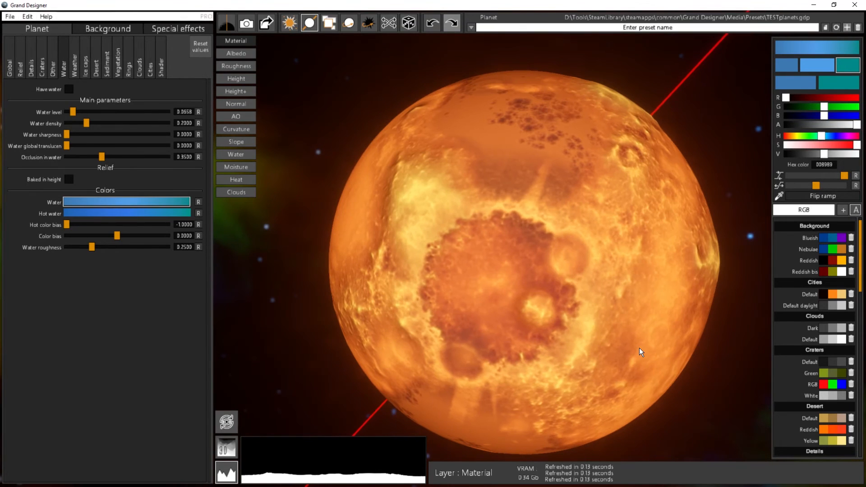
- Enable ice caps on the planet and view the icy pole
left_click(86, 71)
left_click_drag(519, 207, 270, 118)
left_click_drag(462, 165, 646, 172)
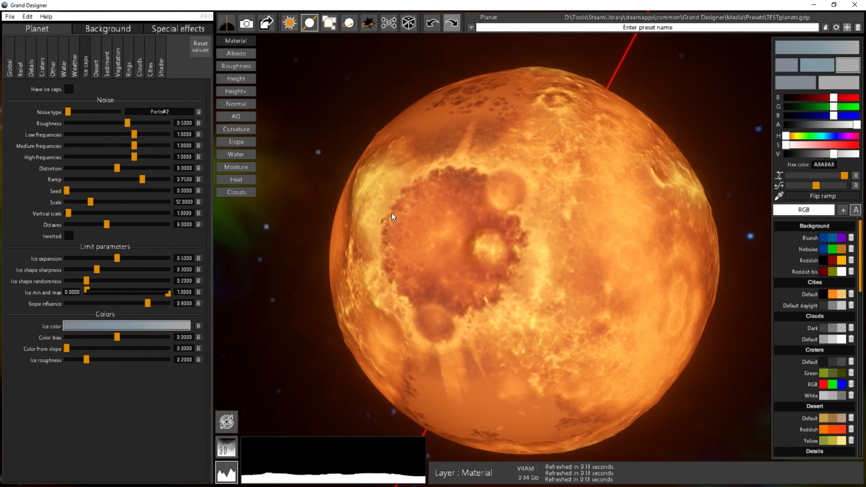
left_click(67, 88)
left_click_drag(555, 342, 444, 419)
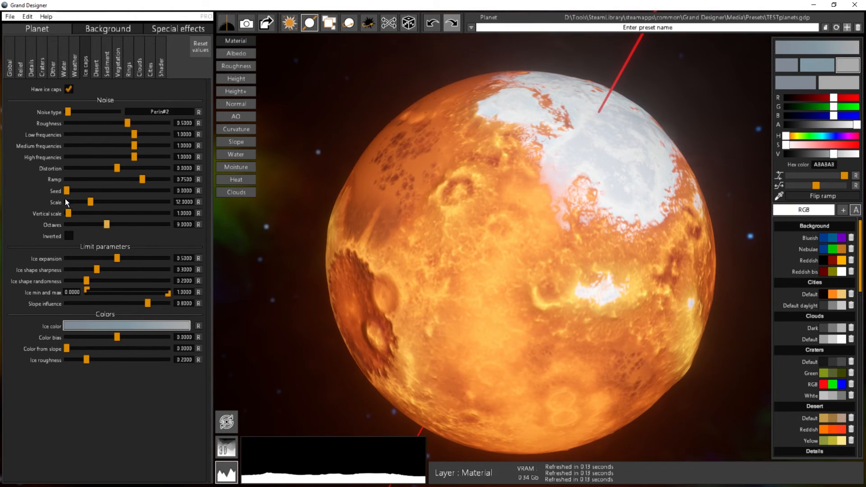
- Set the ice shape sharpness to about 0.87 and the ice maximum to about 0.29, checking the polar cap
left_click_drag(94, 269, 110, 291)
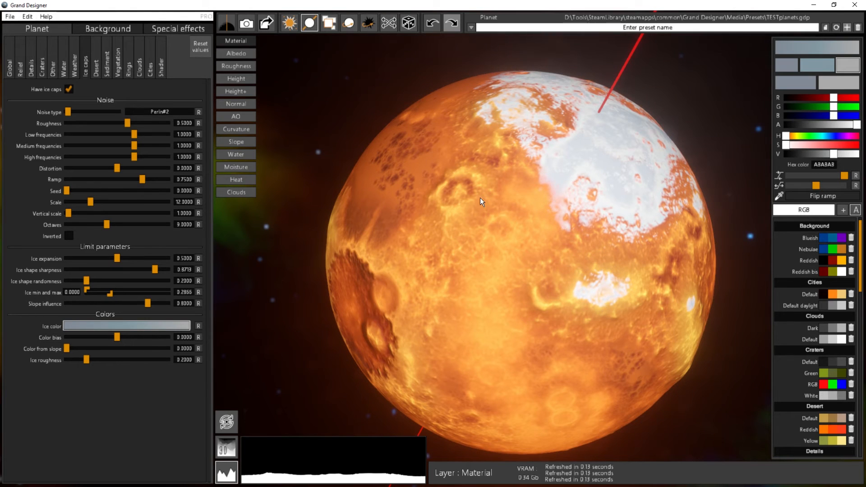
left_click_drag(479, 197, 554, 128)
left_click_drag(650, 160, 490, 104)
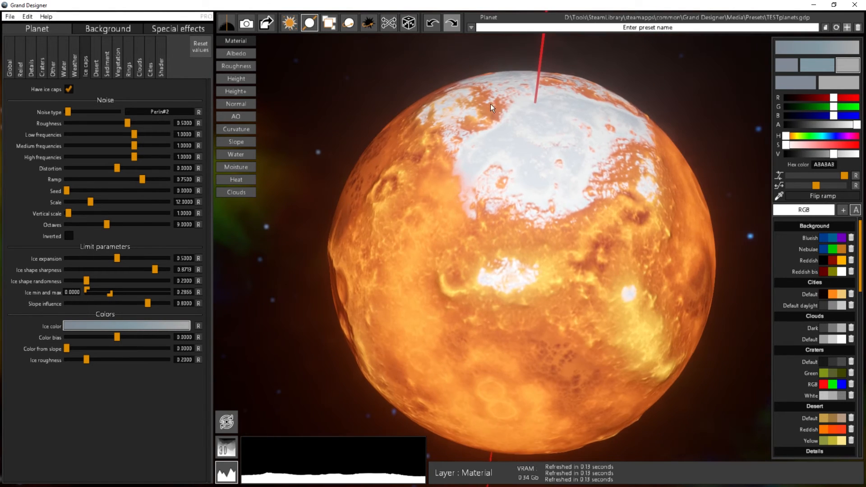
left_click_drag(606, 189, 345, 166)
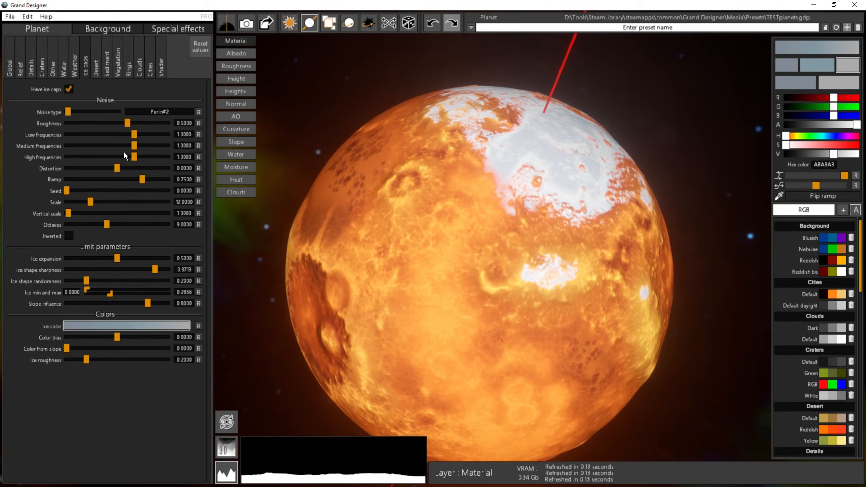
- Reduce the spreading of the poles' temperature to about 0.52 to shrink the ice cap
left_click(74, 68)
left_click_drag(303, 304, 452, 428)
left_click_drag(664, 252, 398, 214)
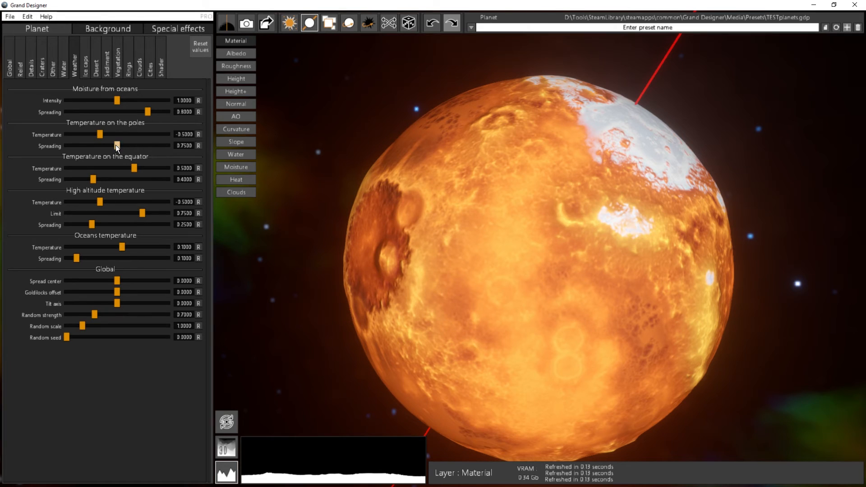
left_click_drag(115, 145, 100, 146)
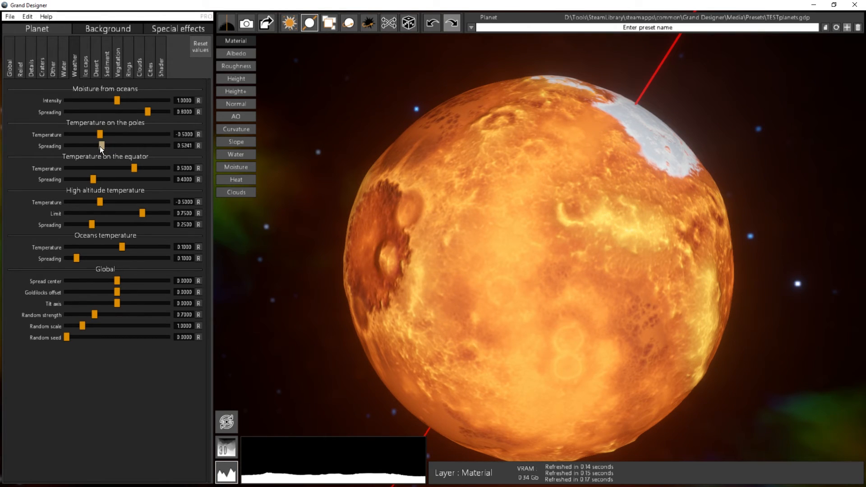
- Reduce the spreading of the poles' temperature to about 0.46 and inspect the ice caps at both poles
left_click_drag(530, 286, 373, 418)
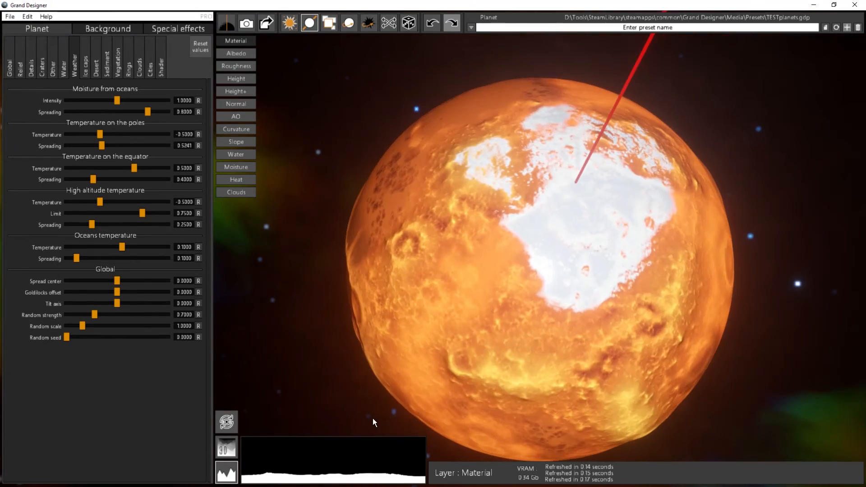
left_click_drag(518, 288, 591, 252)
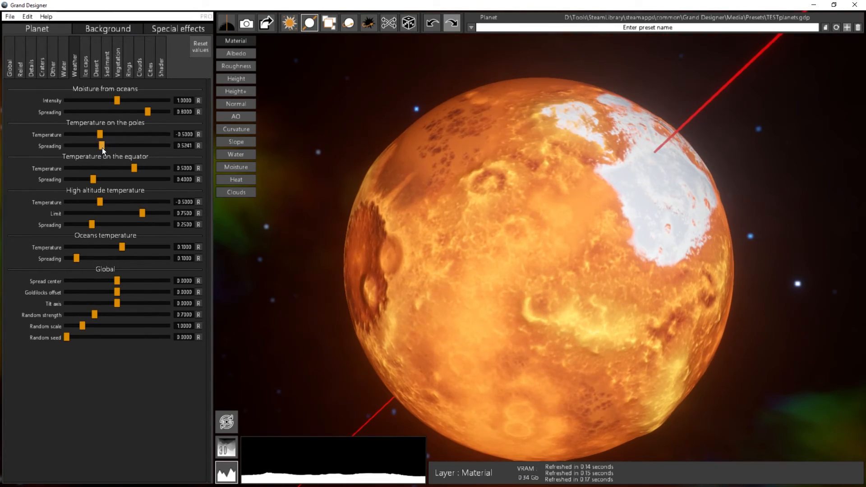
left_click_drag(102, 147, 98, 148)
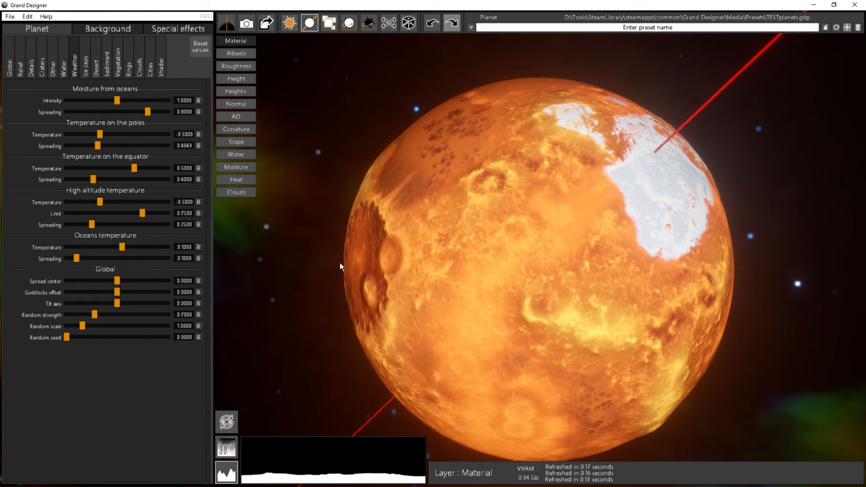
left_click_drag(590, 153, 659, 105)
left_click_drag(559, 167, 725, 181)
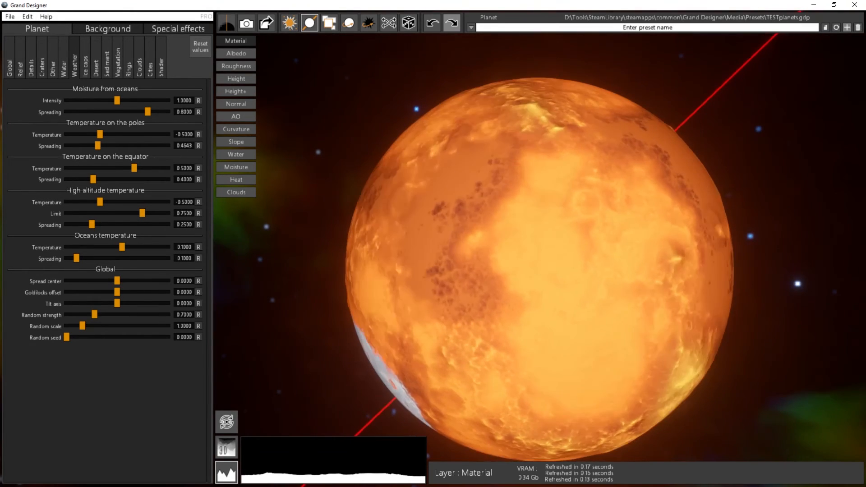
left_click_drag(622, 154, 332, 461)
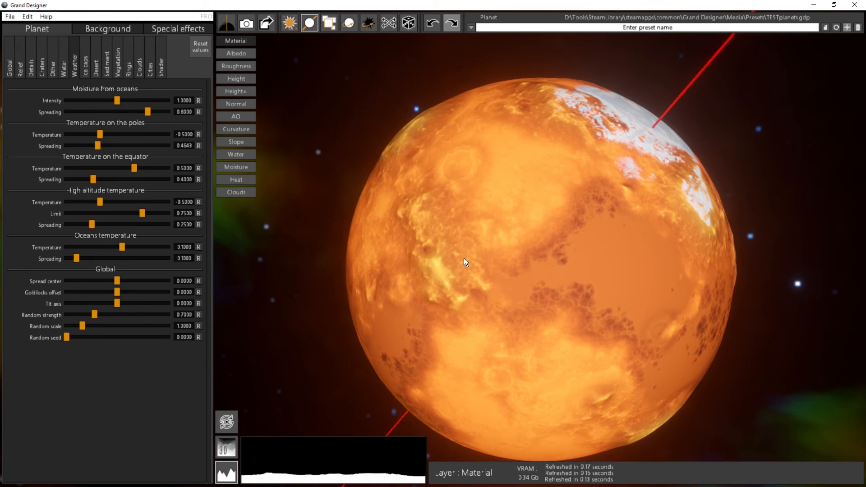
left_click_drag(464, 258, 635, 268)
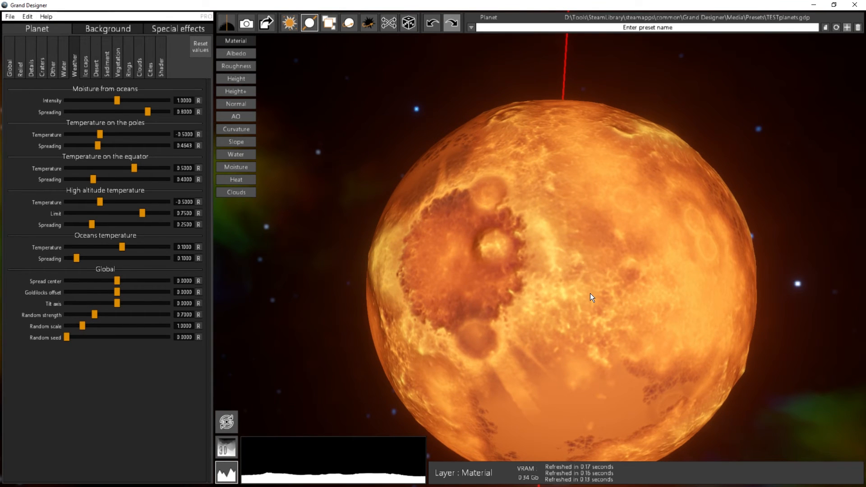
left_click_drag(599, 299, 456, 242)
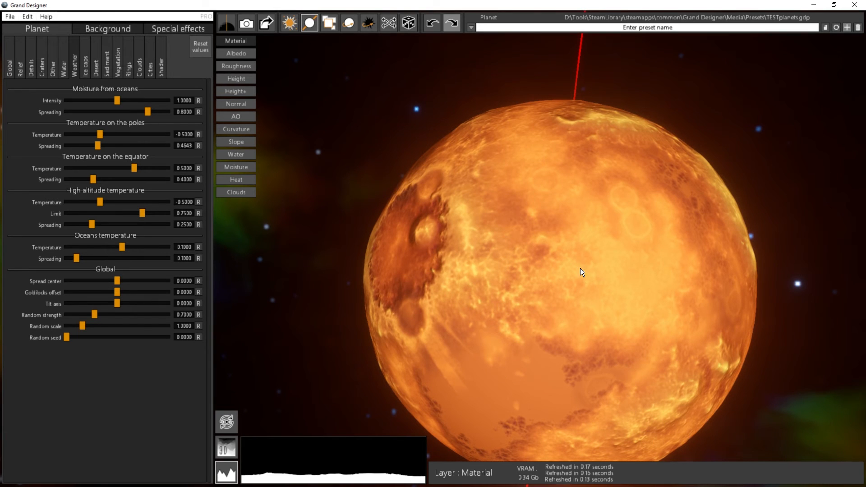
left_click_drag(581, 271, 521, 401)
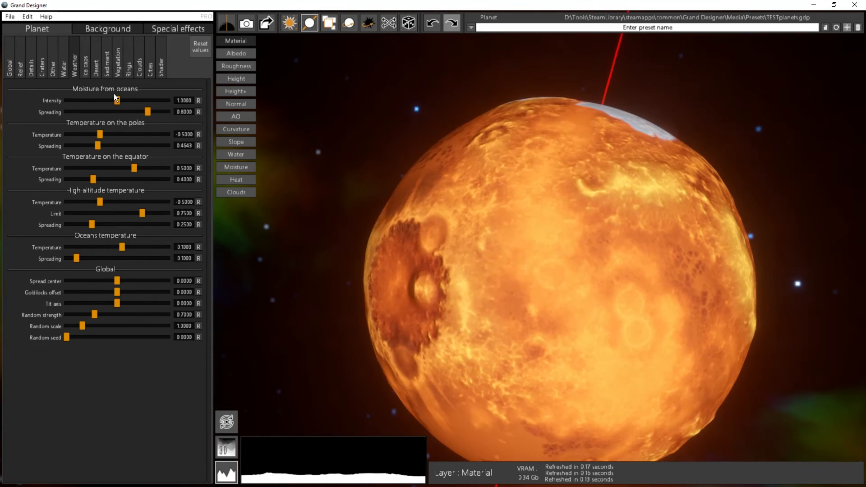
- Enable the desert zone with a shape sharpness of about 0.84, toggling the zone off and on to compare
left_click(96, 72)
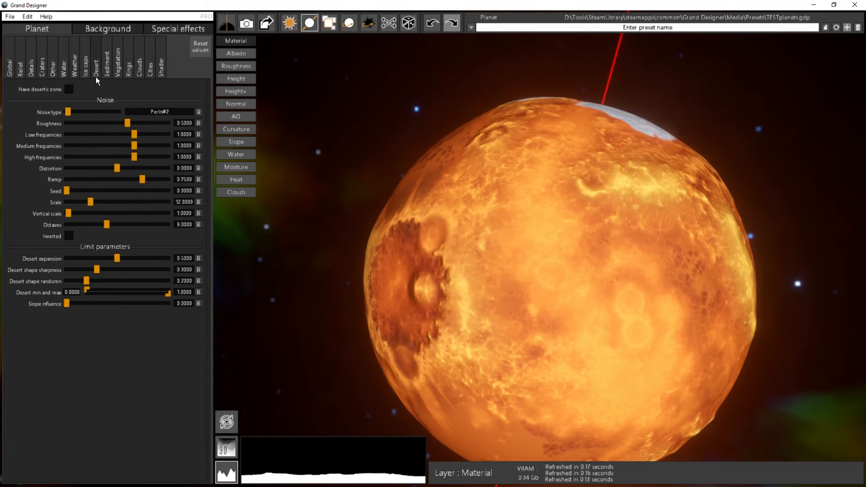
left_click(69, 88)
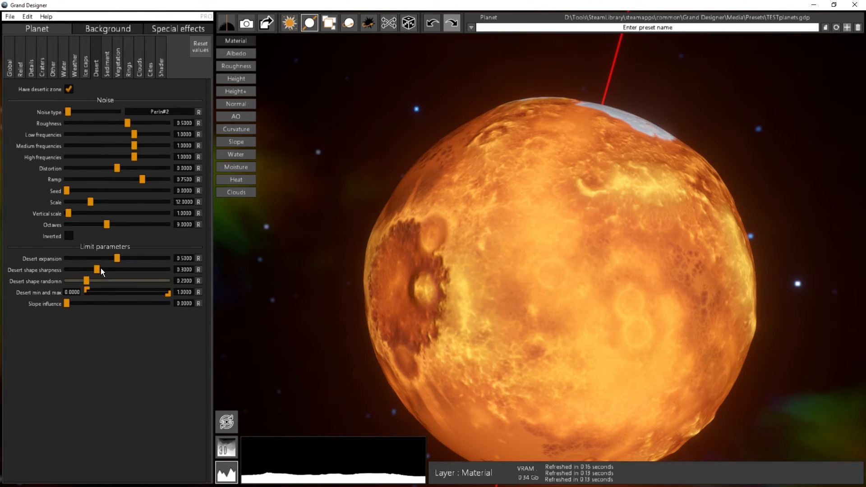
left_click_drag(101, 268, 155, 269)
left_click(70, 88)
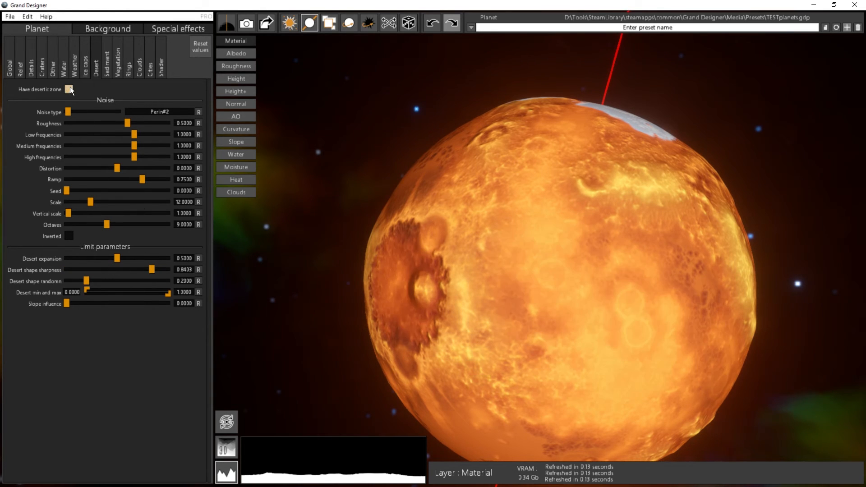
left_click(69, 88)
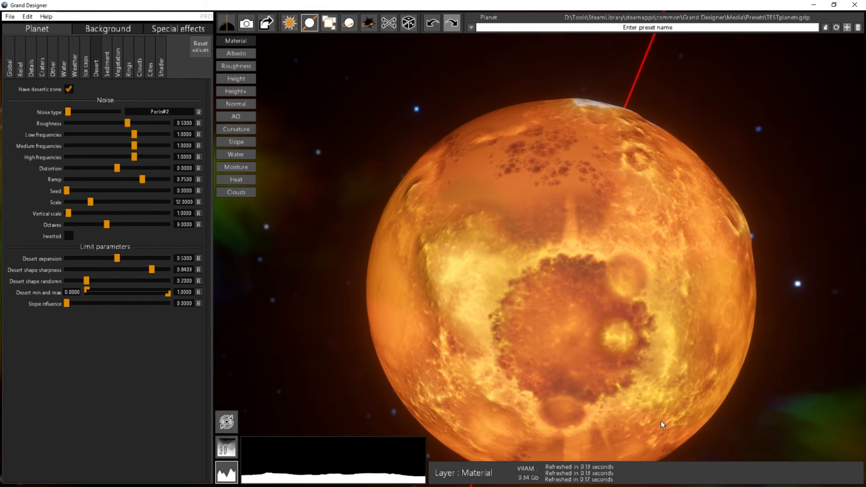
left_click_drag(661, 421, 264, 214)
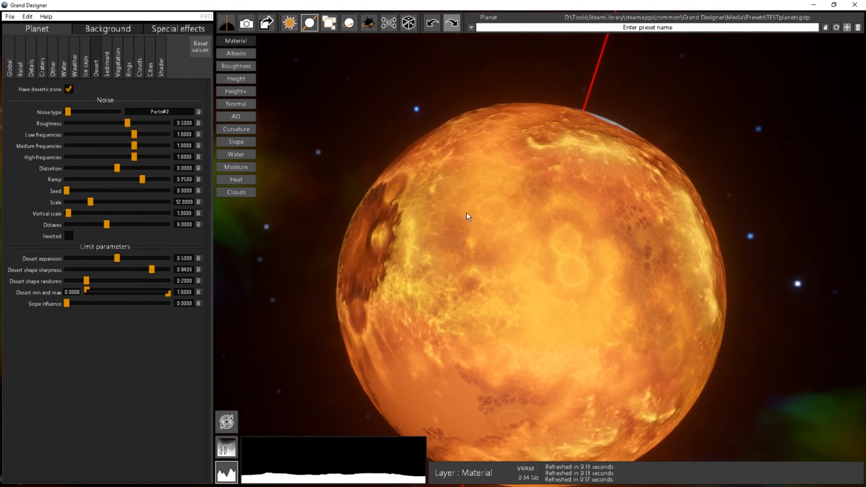
left_click_drag(466, 212, 587, 351)
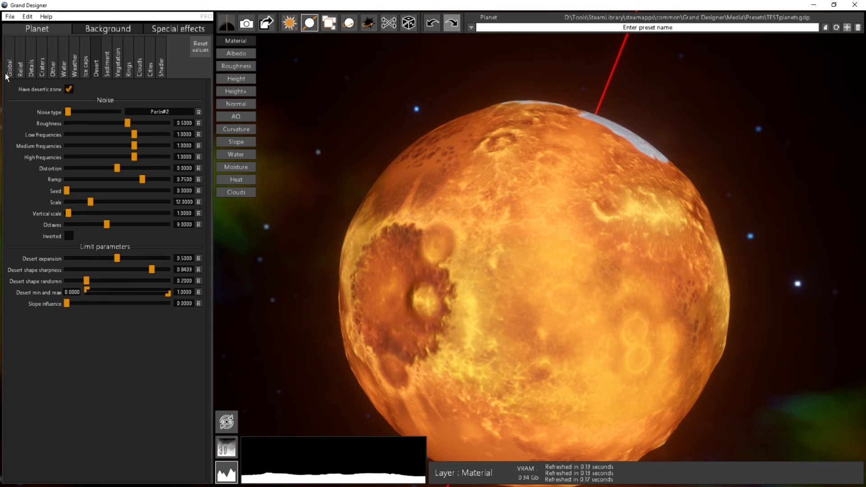
- Make the entire mountains-in-desert colour ramp more saturated and darker, checking the result around the planet
left_click(22, 73)
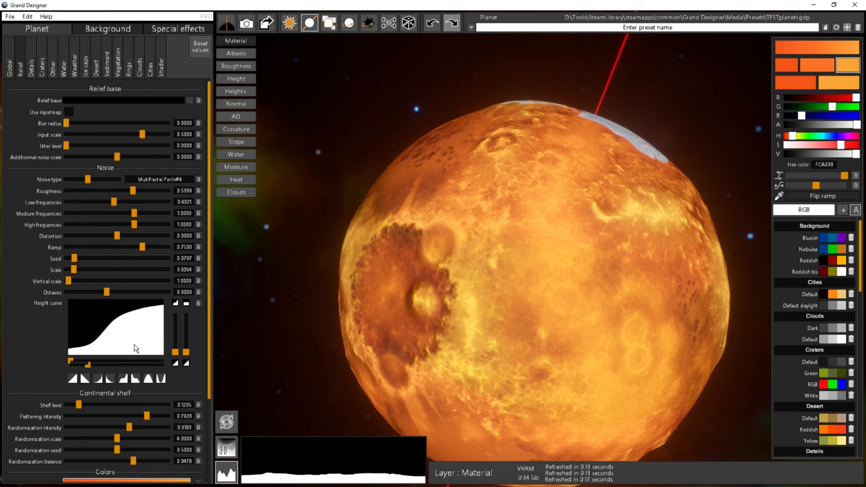
scroll(46, 363, "down", 3)
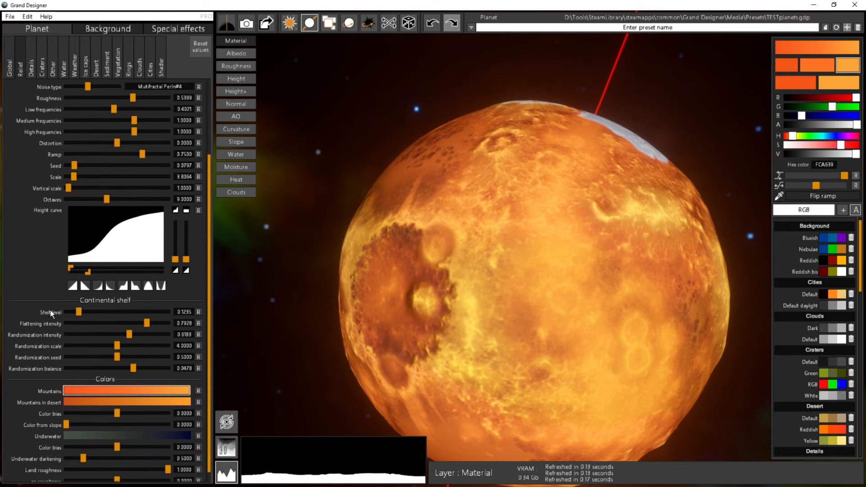
left_click(95, 402)
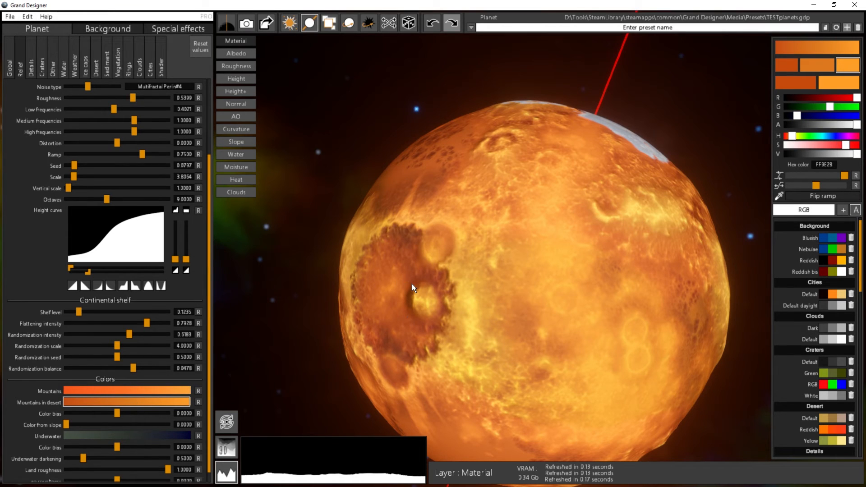
left_click(810, 50)
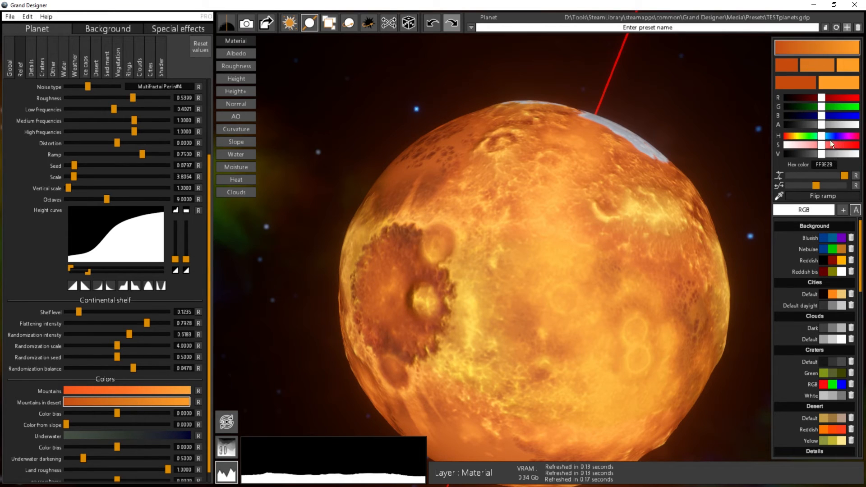
left_click_drag(820, 147, 838, 147)
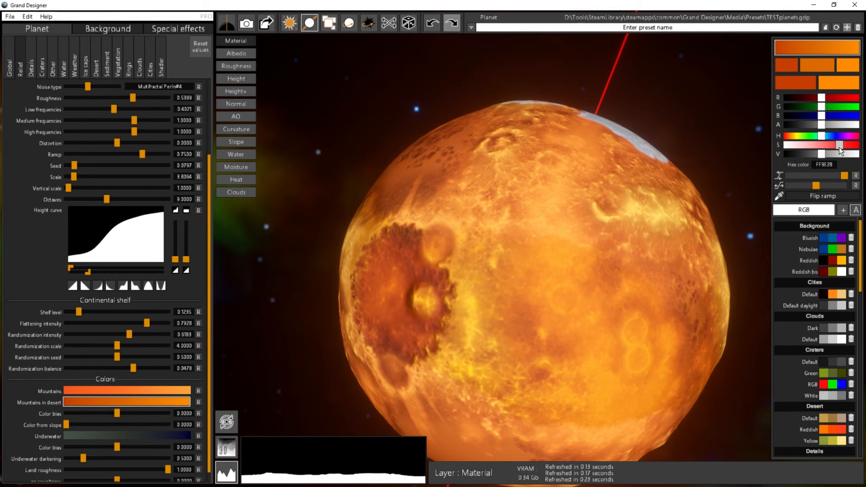
left_click(787, 66)
left_click(804, 51)
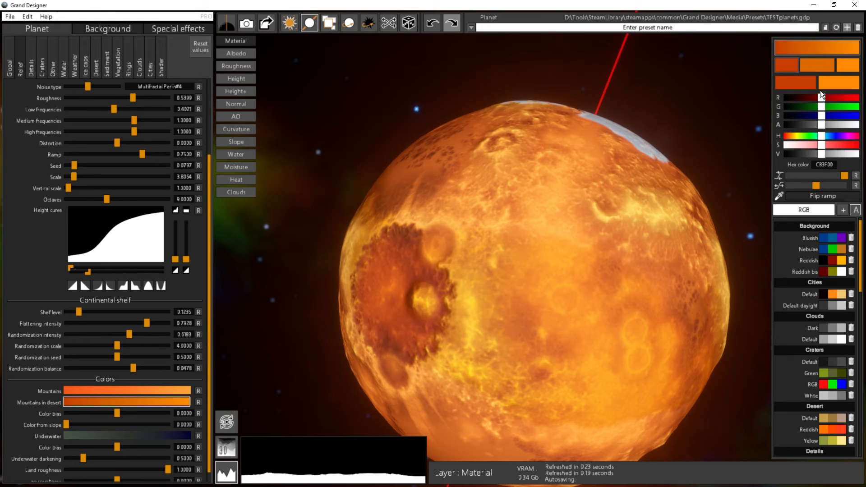
left_click_drag(820, 155, 809, 156)
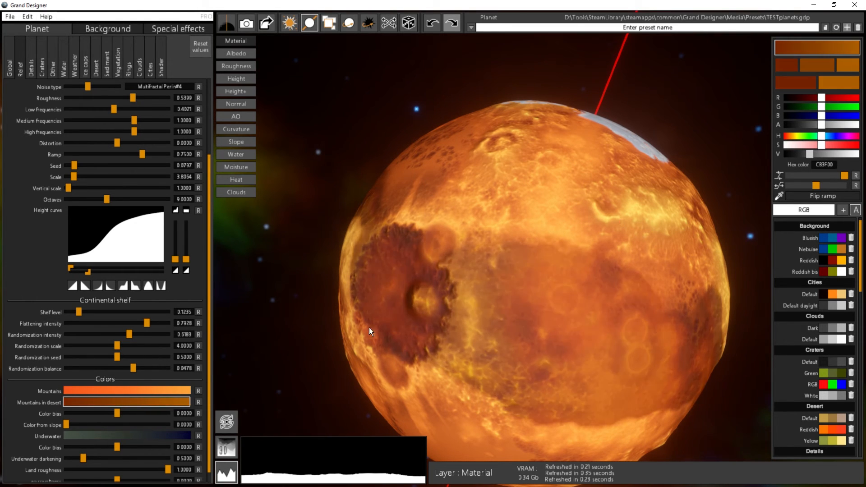
left_click_drag(487, 307, 667, 350)
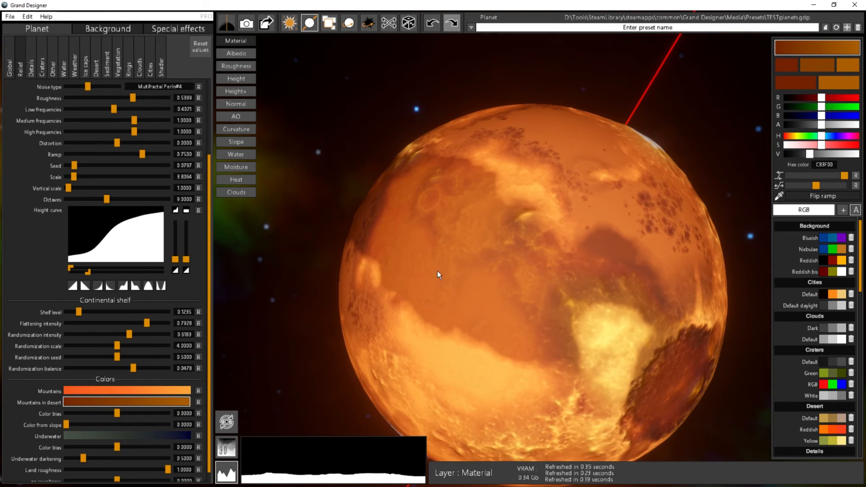
left_click_drag(452, 345, 622, 333)
left_click_drag(513, 307, 667, 329)
left_click_drag(532, 293, 645, 336)
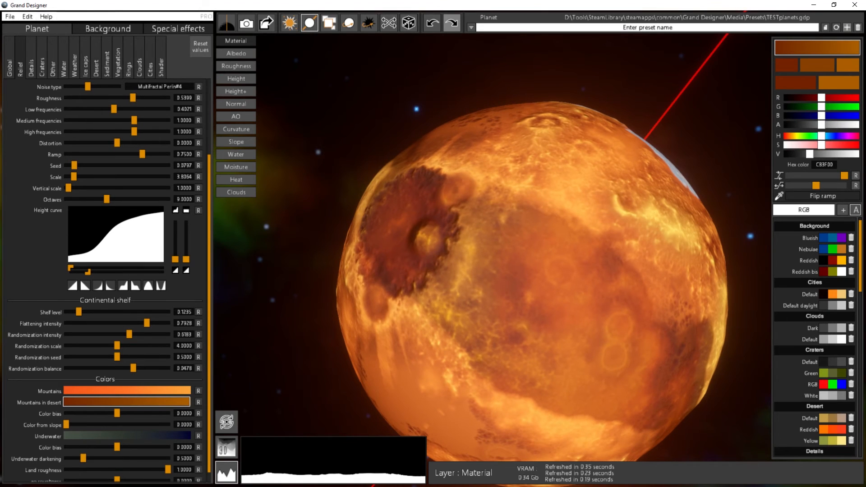
- Soften the desert edges by lowering the desert shape sharpness to about 0.48, and view the whole planet
left_click(94, 73)
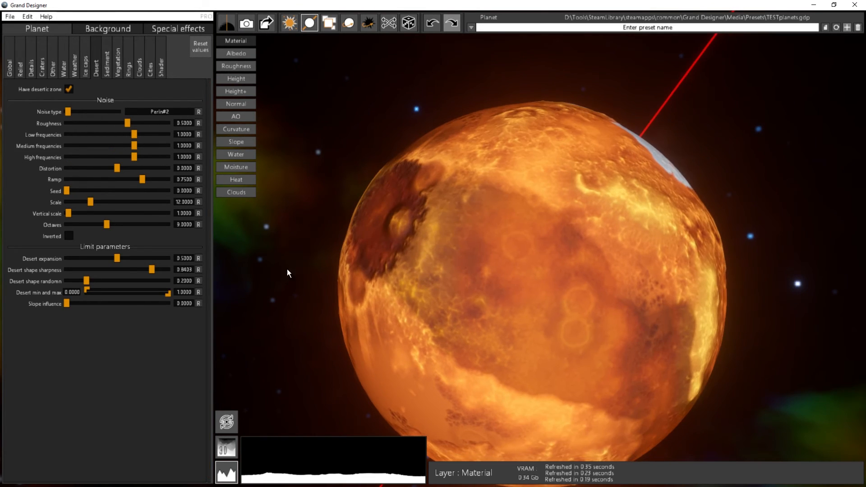
left_click_drag(152, 270, 115, 275)
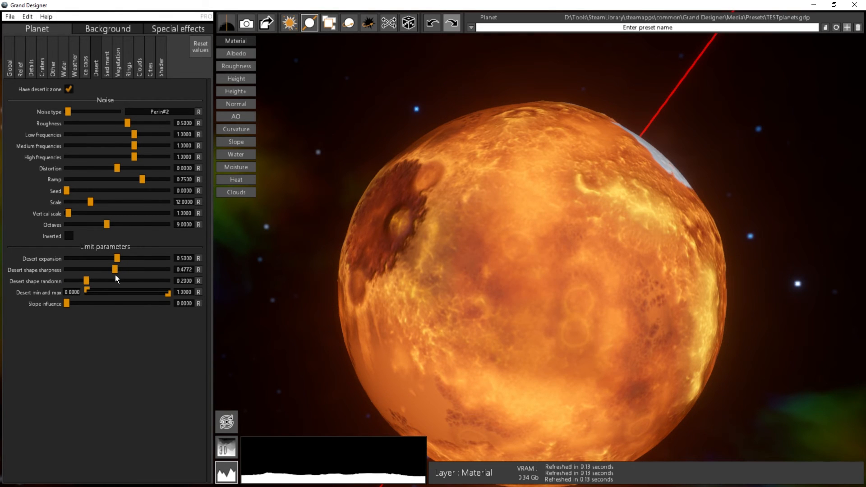
left_click_drag(519, 318, 203, 140)
scroll(419, 239, "down", 3)
left_click_drag(497, 307, 337, 320)
left_click_drag(419, 296, 585, 205)
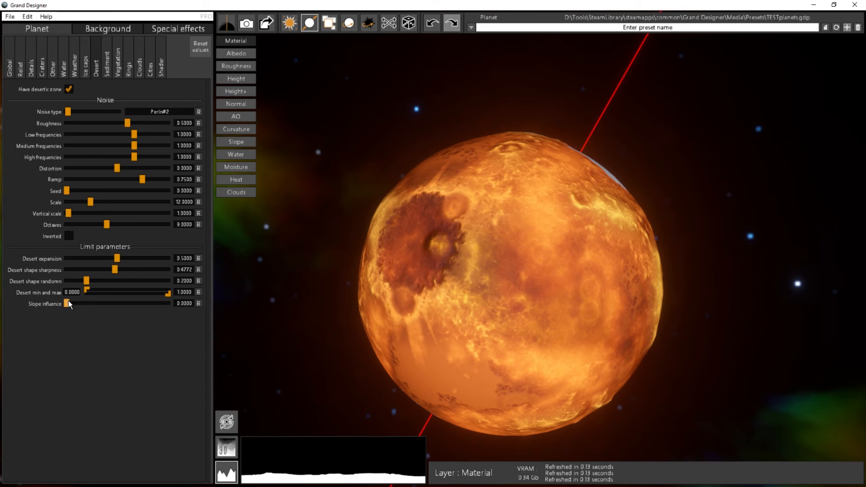
- Set the desert's slope influence to about 0.19 and its expansion to about 0.54, checking several sides of the planet
mouse_move(66, 303)
left_mouse_down()
mouse_move(156, 305)
mouse_move(86, 309)
left_mouse_up()
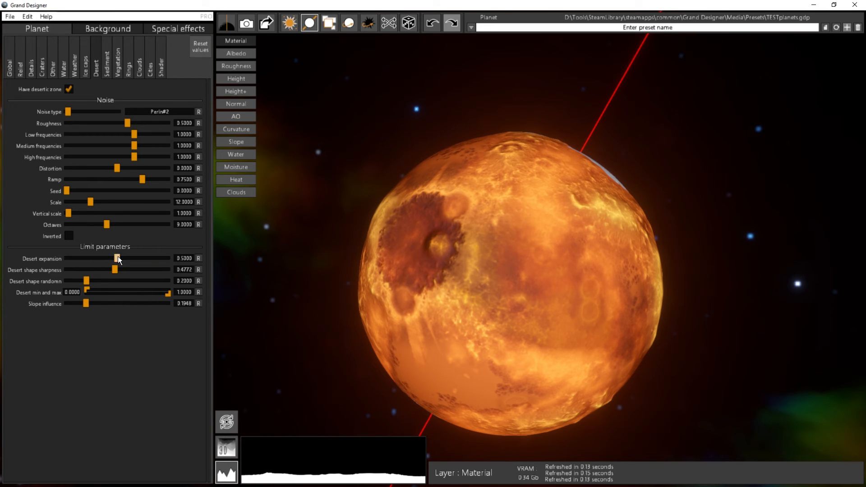
mouse_move(118, 256)
left_mouse_down()
mouse_move(158, 258)
mouse_move(102, 256)
mouse_move(122, 259)
left_mouse_up()
left_click_drag(439, 235, 858, 471)
left_click_drag(473, 253, 90, 112)
left_click_drag(548, 277, 215, 82)
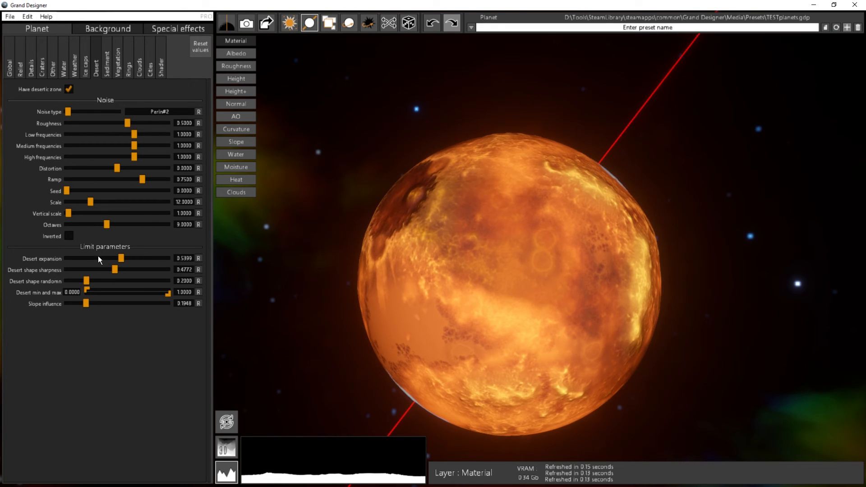
- Set the desert shape sharpness to about 0.24 and expansion to about 0.68, comparing the planet with and without the desert zone
left_click_drag(113, 269, 93, 270)
left_click_drag(311, 289, 559, 289)
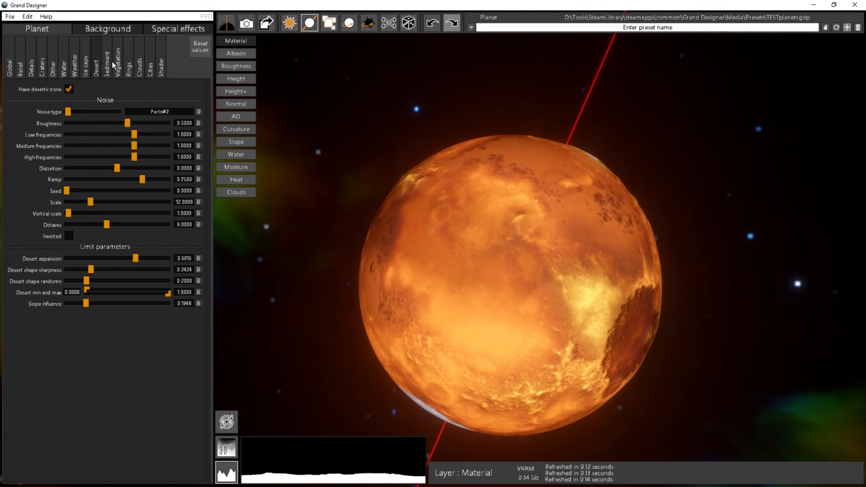
left_click(69, 89)
left_click(69, 89)
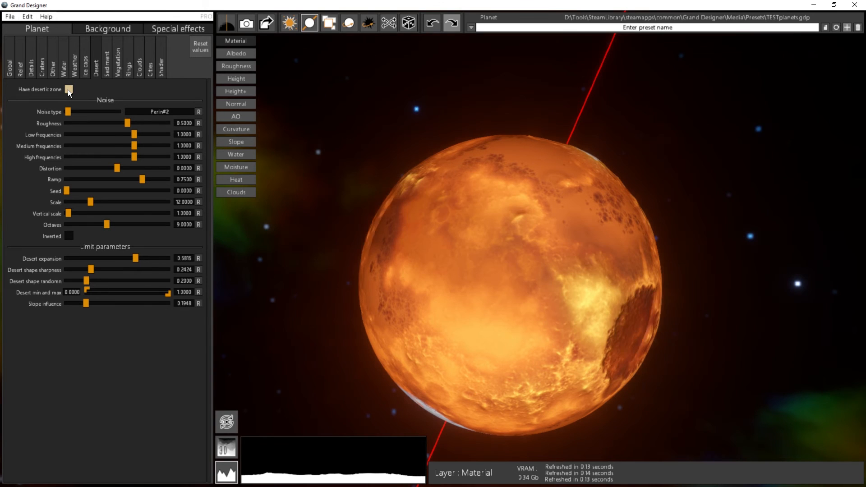
left_click(69, 89)
left_click(69, 89)
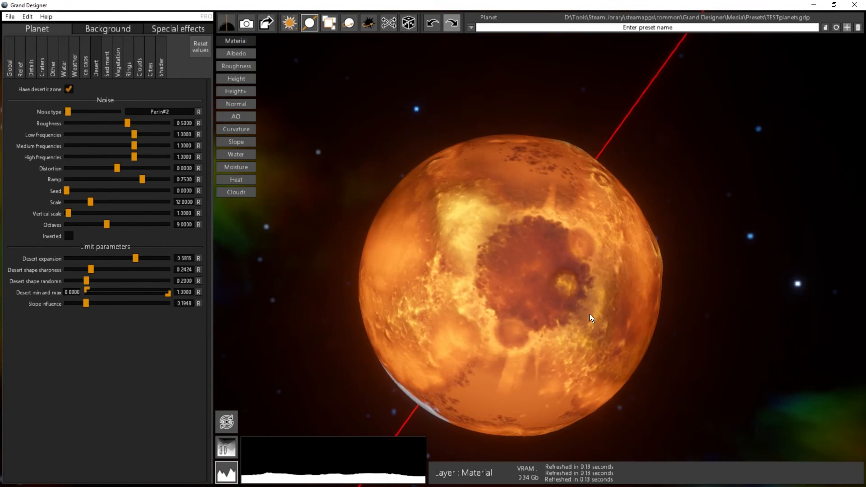
left_click_drag(478, 262, 371, 222)
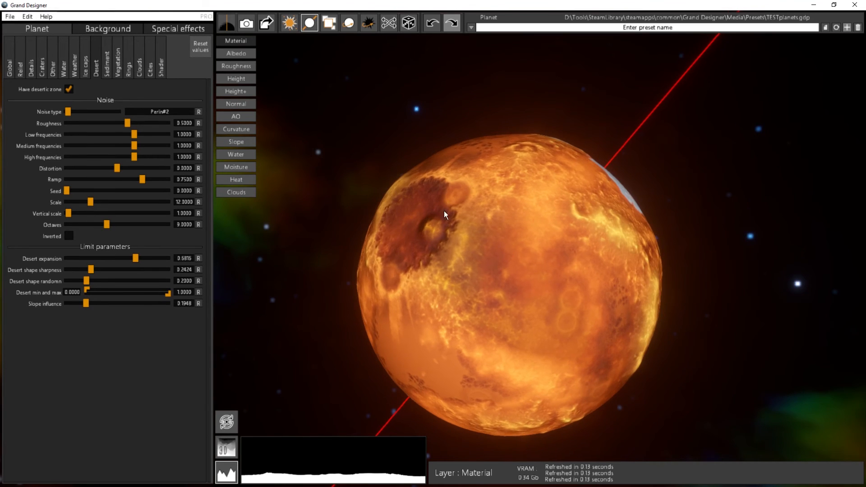
left_click_drag(444, 211, 365, 172)
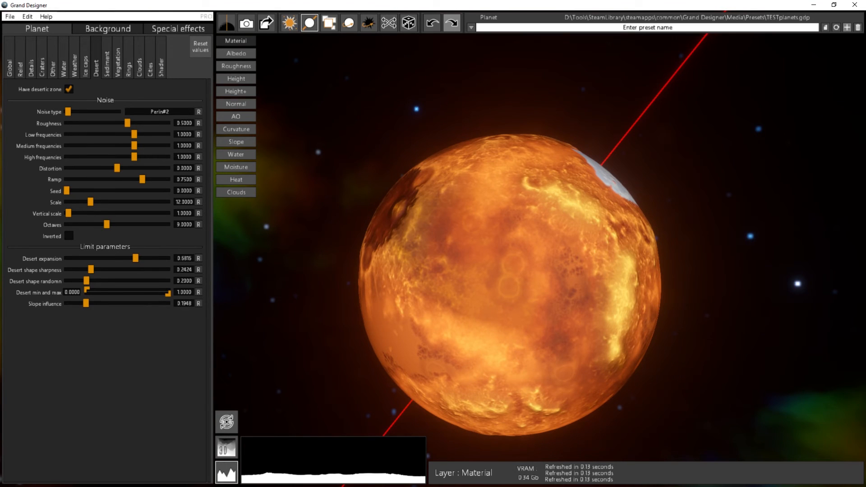
- Raise the weather's global random strength to about 1.90, checking both polar regions of the planet
left_click(85, 70)
left_click(74, 71)
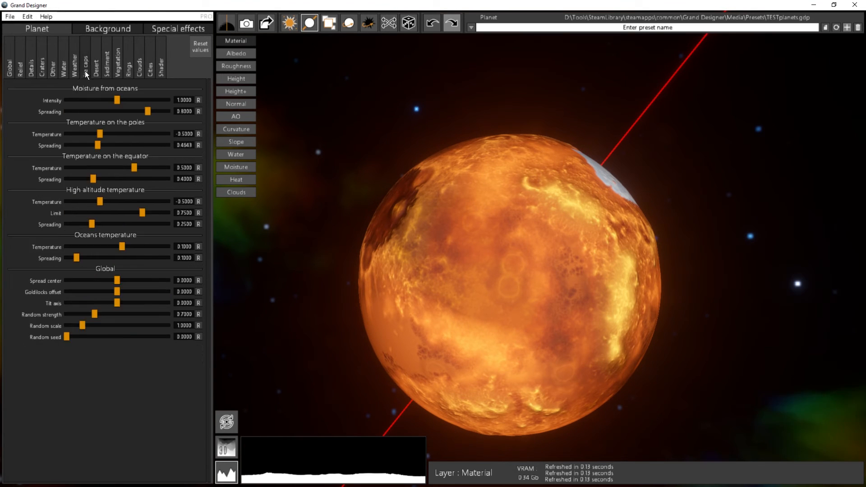
left_click_drag(453, 275, 535, 176)
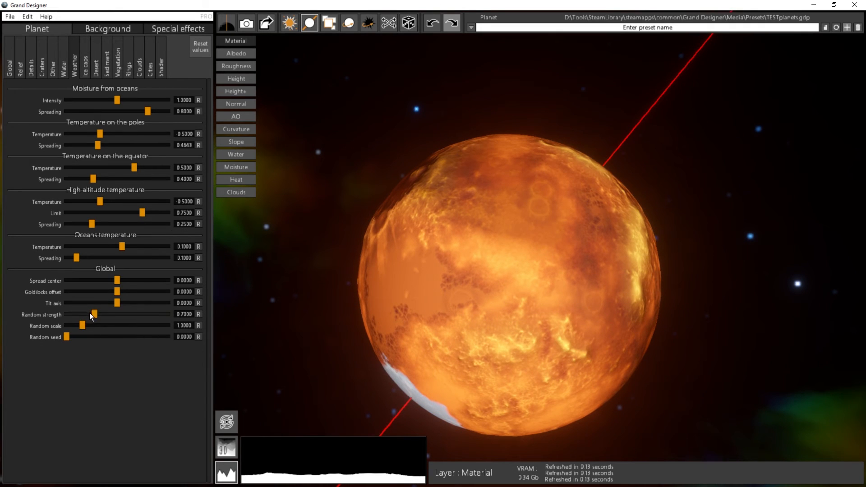
left_click_drag(95, 314, 143, 320)
left_click_drag(437, 258, 462, 263)
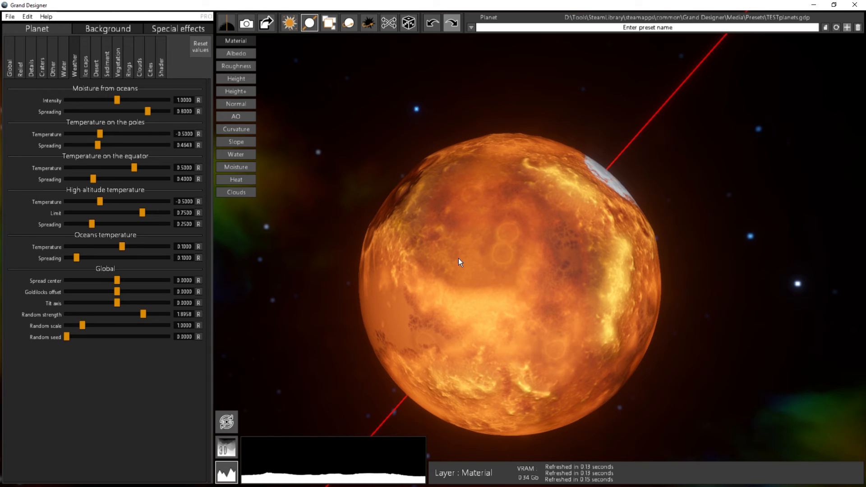
mouse_move(507, 300)
left_mouse_down()
mouse_move(420, 277)
mouse_move(397, 282)
left_mouse_up()
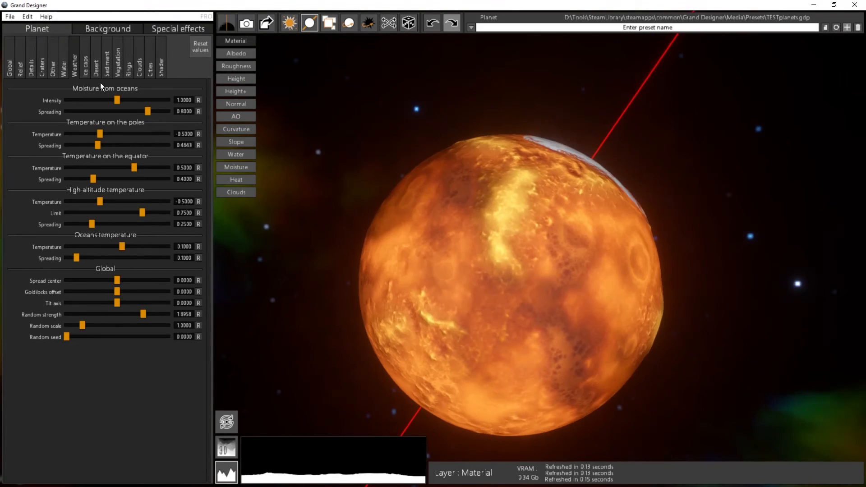
- Set the weather's random scale to about 0.72 and random seed to about 0.10, viewing other sides of the planet
mouse_move(86, 324)
left_mouse_down()
mouse_move(94, 331)
mouse_move(66, 328)
mouse_move(78, 331)
left_mouse_up()
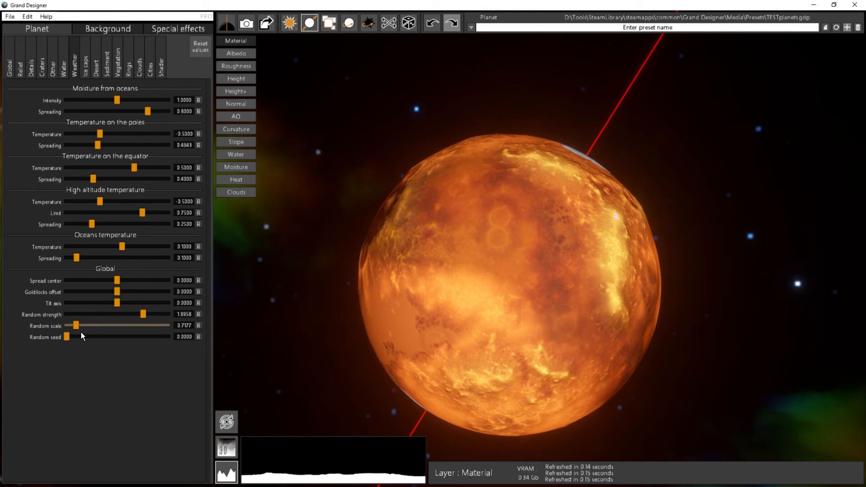
left_click_drag(67, 336, 75, 337)
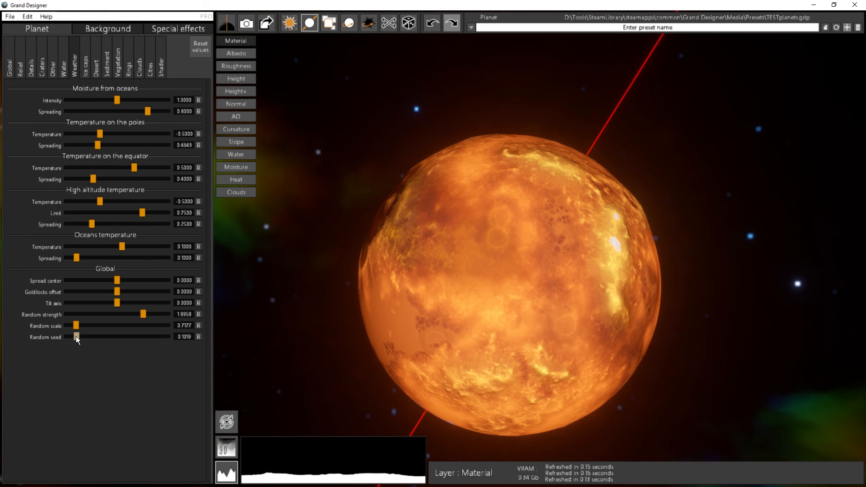
left_click_drag(414, 248, 455, 220)
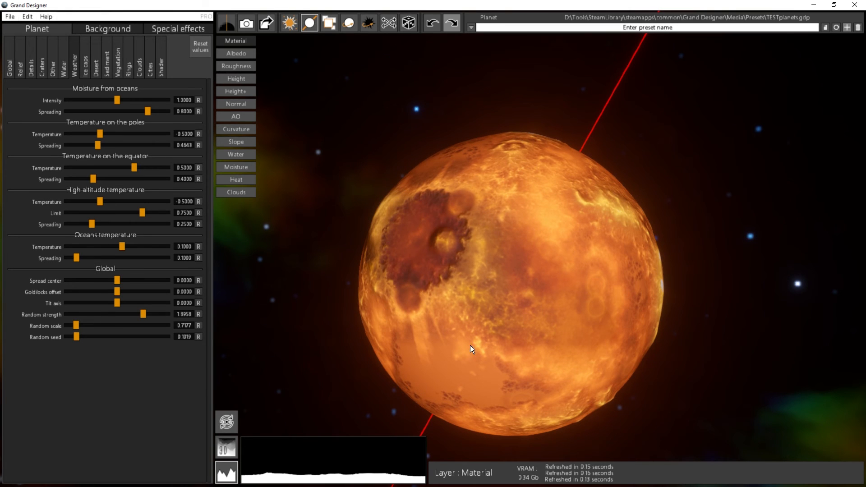
left_click_drag(470, 345, 766, 387)
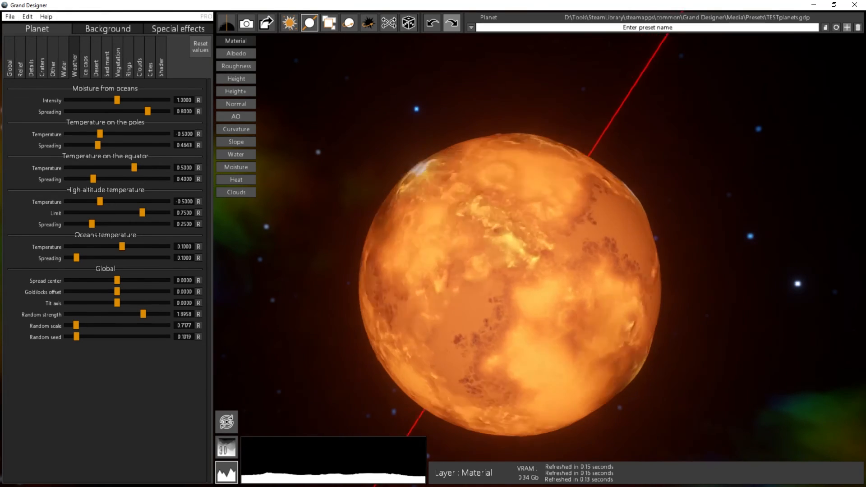
- Raise the high altitude temperature to about -0.01 to remove the ice from the mountain peak, and check the planet all around
left_click_drag(428, 181, 422, 199)
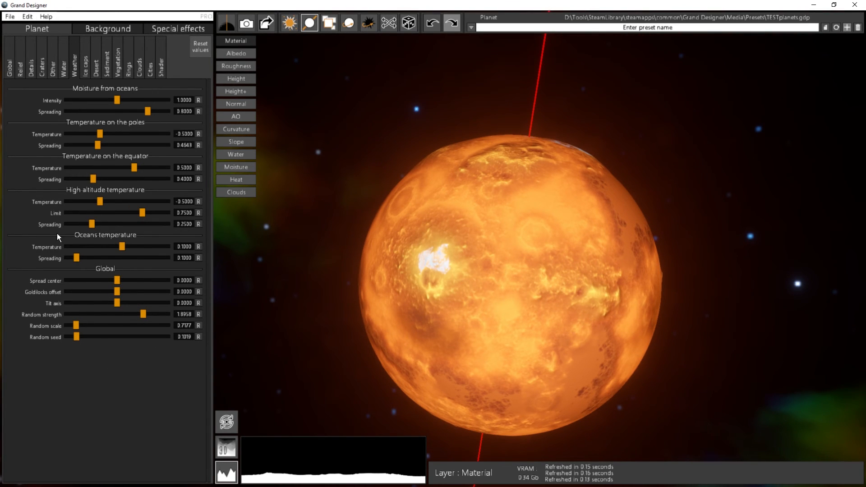
left_click_drag(495, 330, 547, 382)
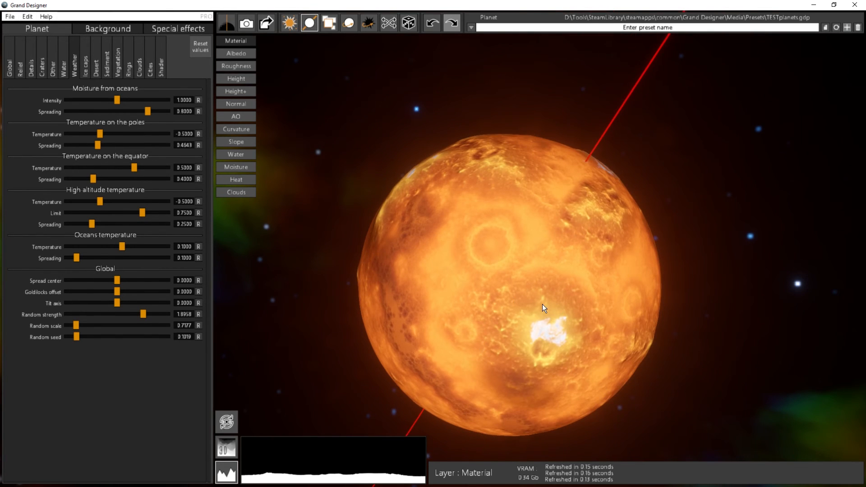
left_click_drag(542, 304, 567, 353)
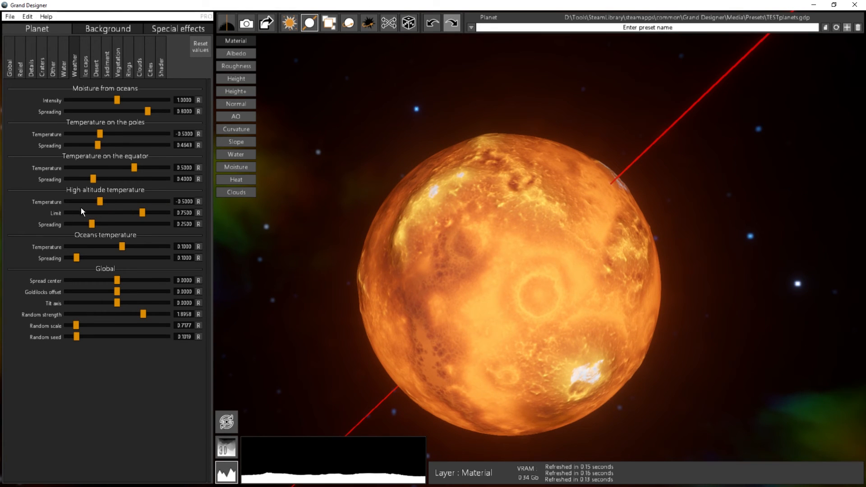
left_click_drag(100, 201, 115, 211)
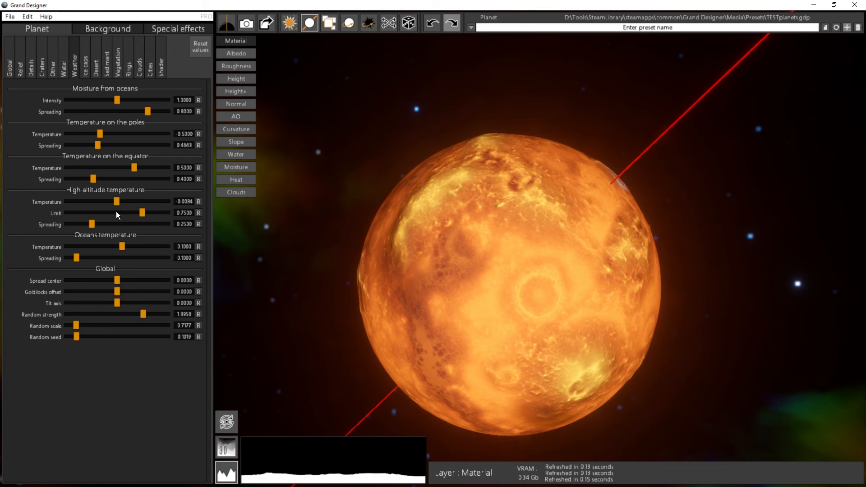
left_click_drag(487, 302, 36, 290)
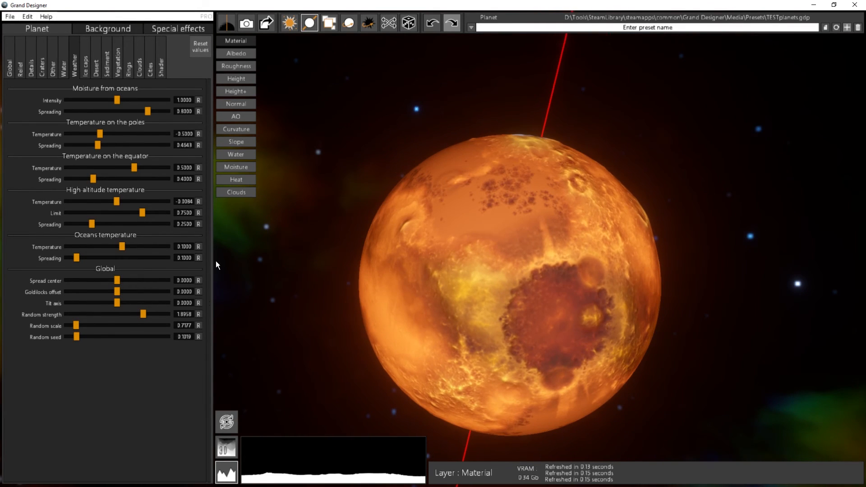
left_click_drag(569, 206, 694, 311)
left_click_drag(518, 207, 568, 214)
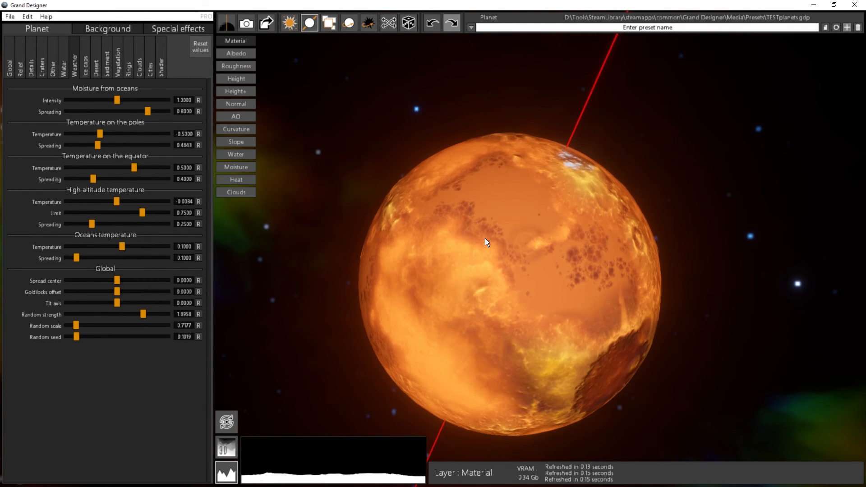
middle_click_drag(486, 239, 504, 229)
left_click_drag(504, 228, 419, 135)
left_click_drag(436, 211, 426, 207)
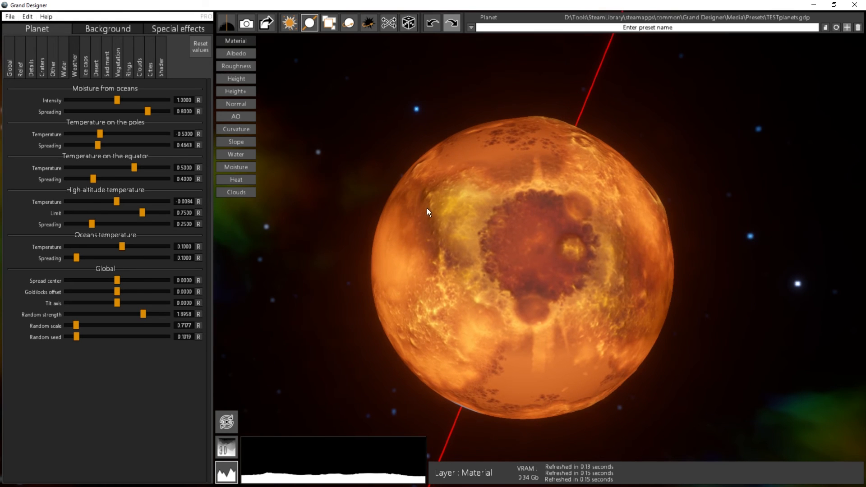
left_click_drag(594, 194, 610, 303)
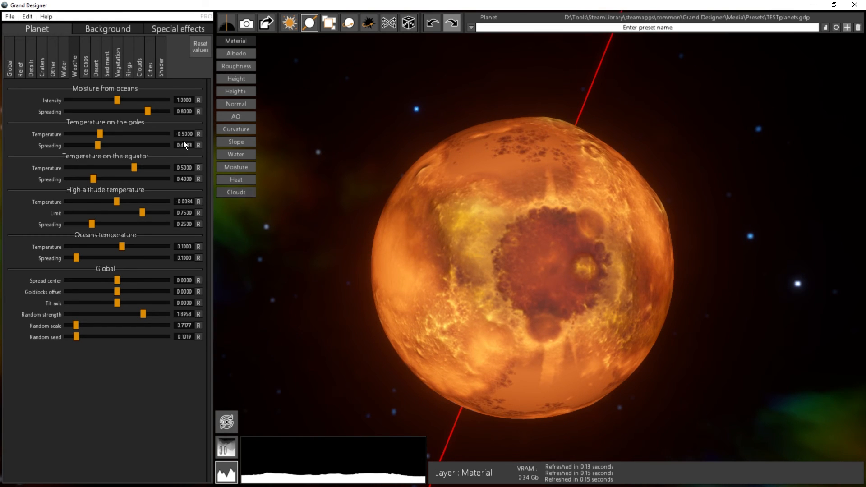
- Enable the planet's atmosphere in the shader settings and view its effect on the surface
left_click(160, 68)
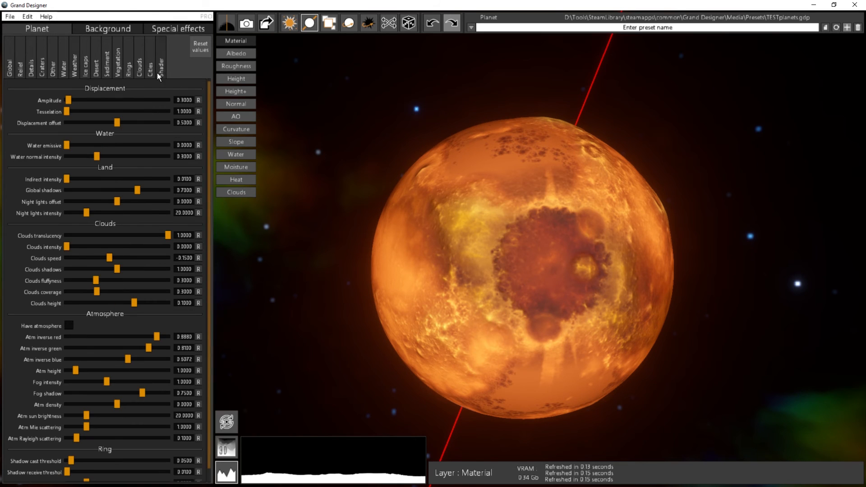
left_click(69, 325)
left_click_drag(471, 285, 574, 305)
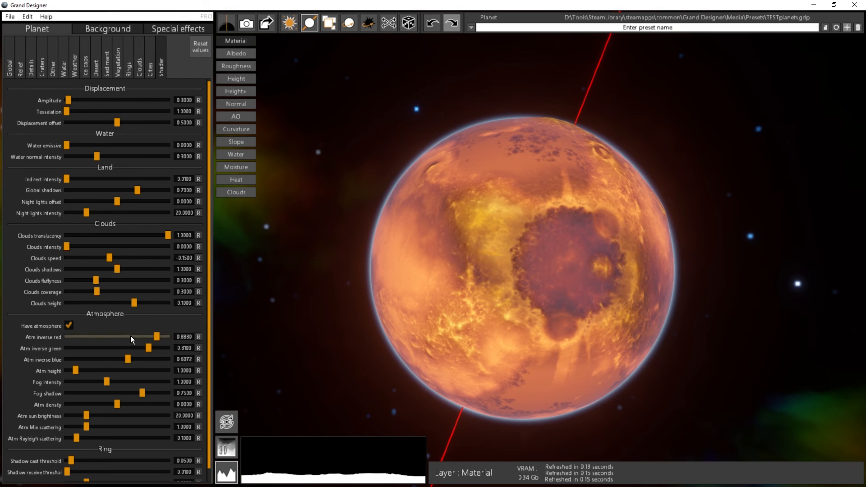
left_click_drag(451, 307, 505, 240)
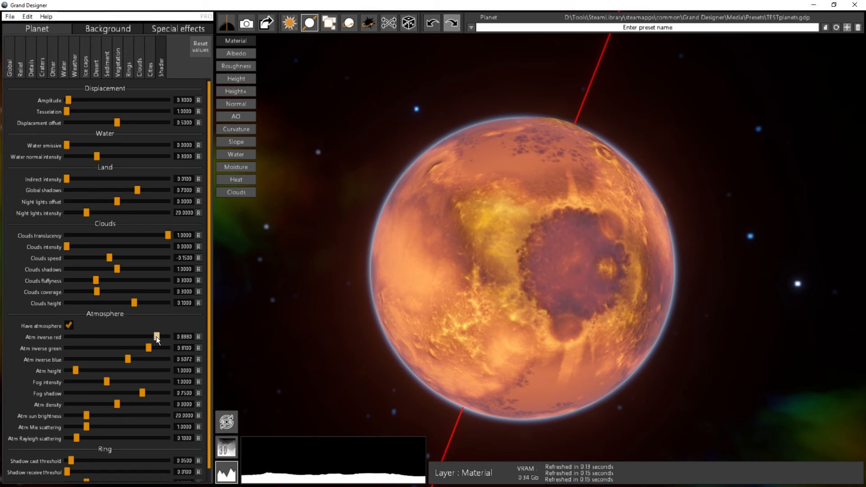
- Try an atmosphere colour with inverse red about 0.50, inverse green about 0.82 and inverse blue about 0.96
left_click_drag(156, 336, 132, 337)
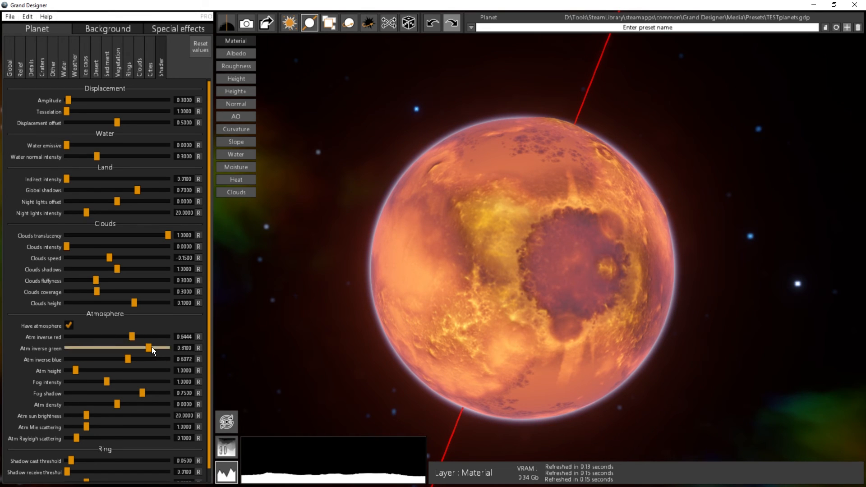
left_click_drag(151, 347, 163, 360)
left_click_drag(402, 217, 629, 353)
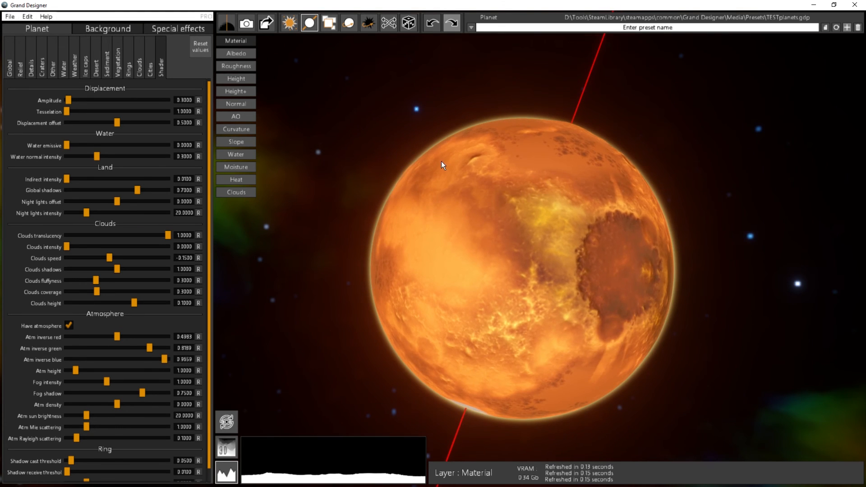
- Examine the atmosphere under different sun directions, including the night side and a close-up of the backlit rim
right_click_drag(441, 161, 735, 453)
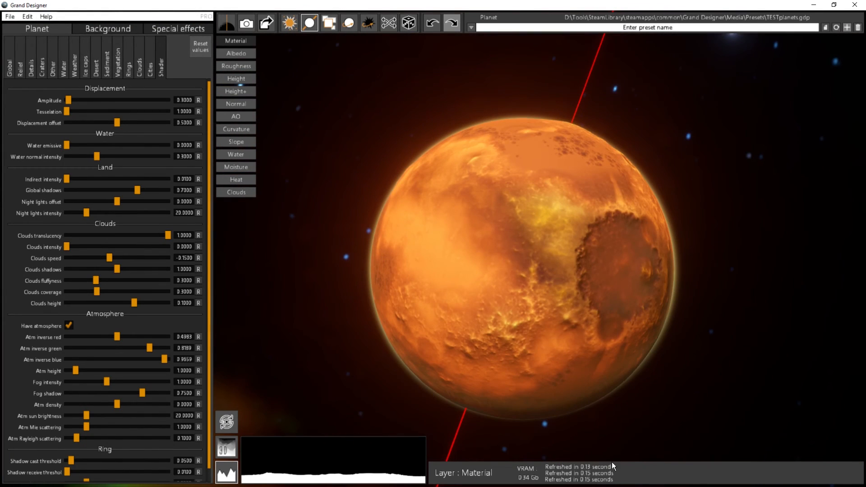
scroll(504, 267, "up", 3)
left_click_drag(504, 267, 459, 340)
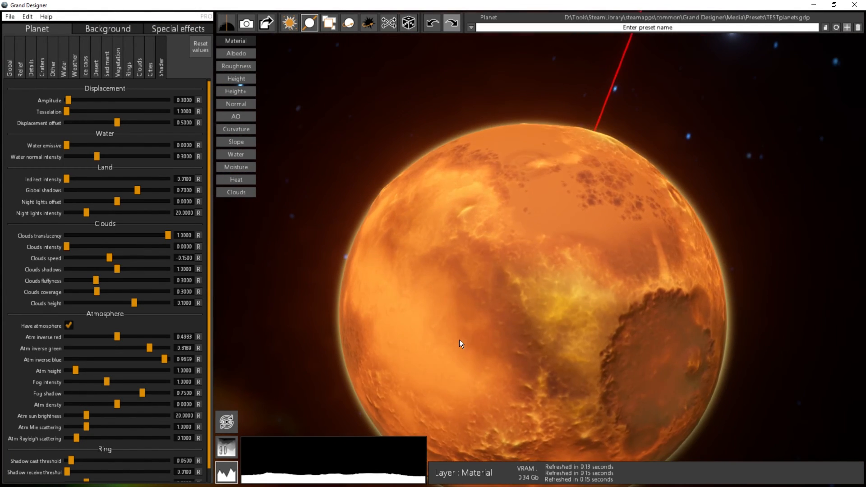
right_click_drag(372, 132, 29, 83)
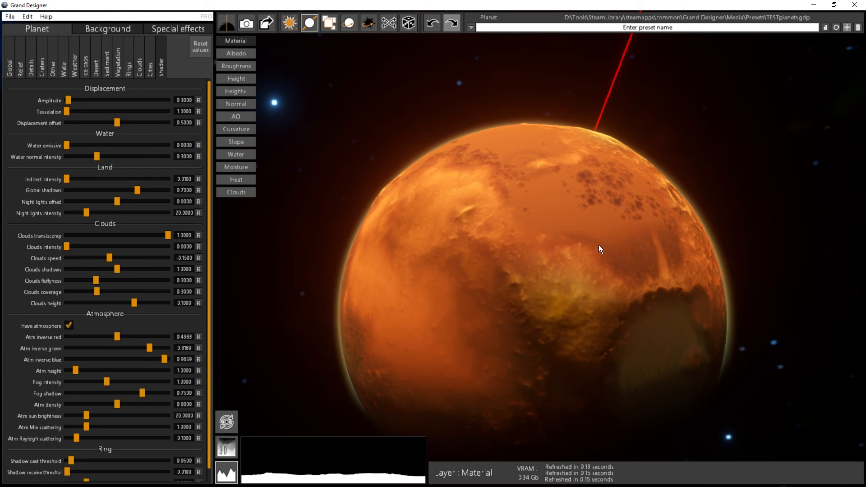
right_click_drag(395, 181, 264, 246)
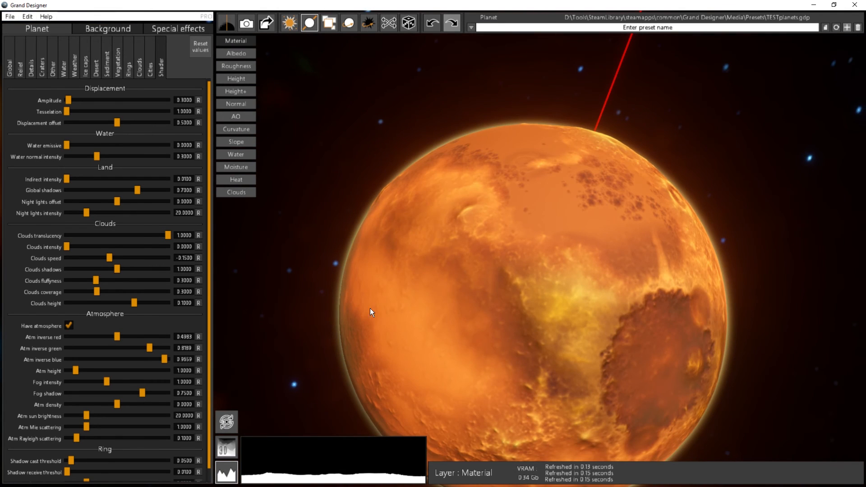
right_click_drag(325, 137, 174, 189)
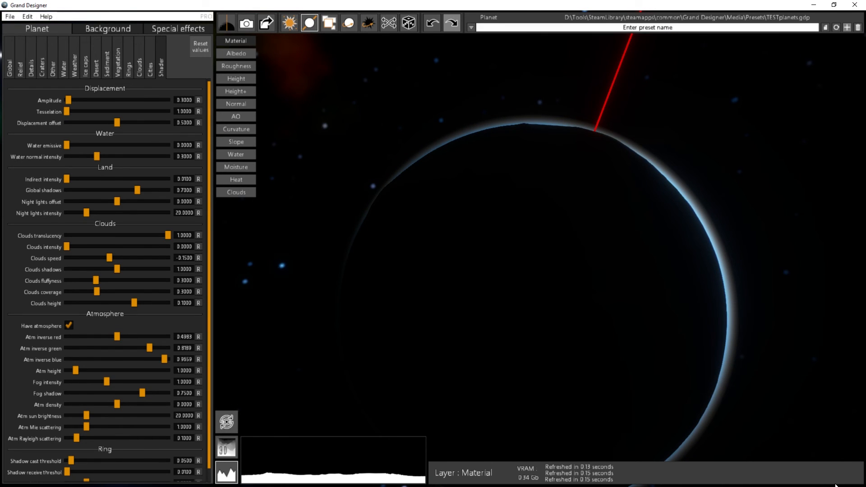
right_click_drag(422, 164, 816, 262)
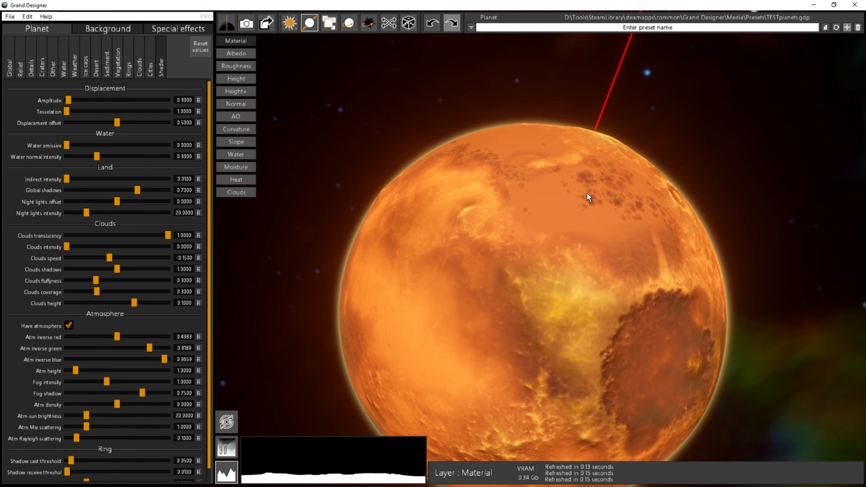
right_click_drag(350, 106, 694, 304)
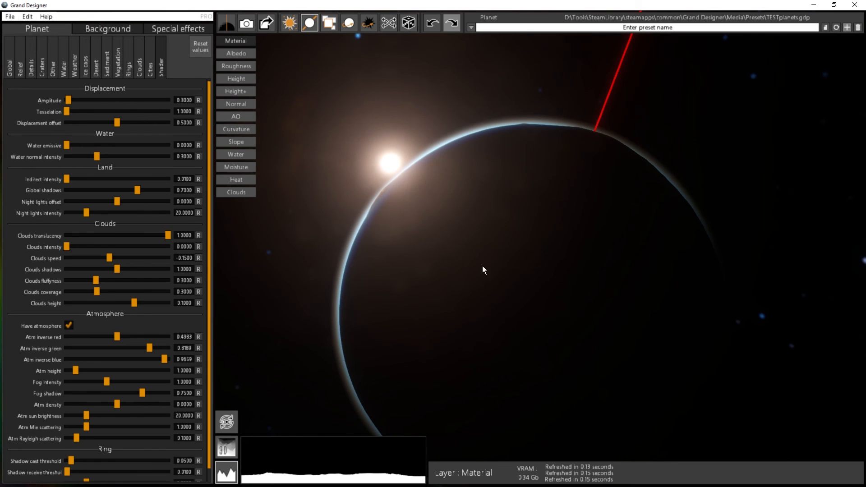
middle_click_drag(482, 266, 516, 233)
scroll(524, 222, "up", 6)
mouse_move(321, 130)
right_mouse_down()
mouse_move(174, 69)
mouse_move(229, 131)
mouse_move(325, 129)
right_mouse_up()
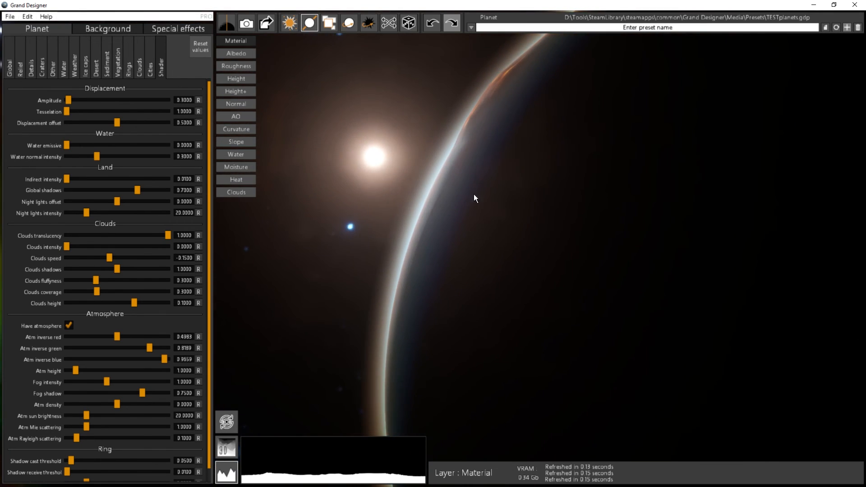
- Set the atmosphere's inverse red to about 0.91, green to about 0.54 and blue to about 0.18, comparing the backlit and sunlit sides
left_click_drag(111, 335, 157, 343)
right_click_drag(338, 138, 682, 74)
scroll(585, 118, "down", 5)
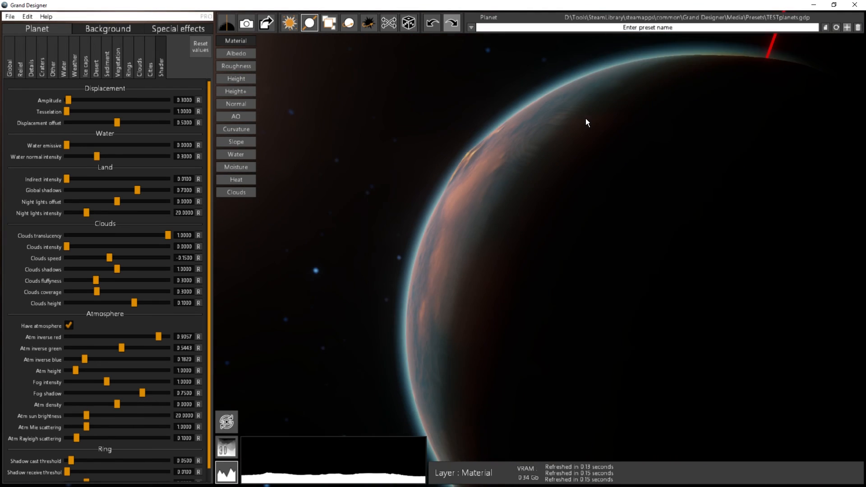
right_click_drag(564, 117, 194, 28)
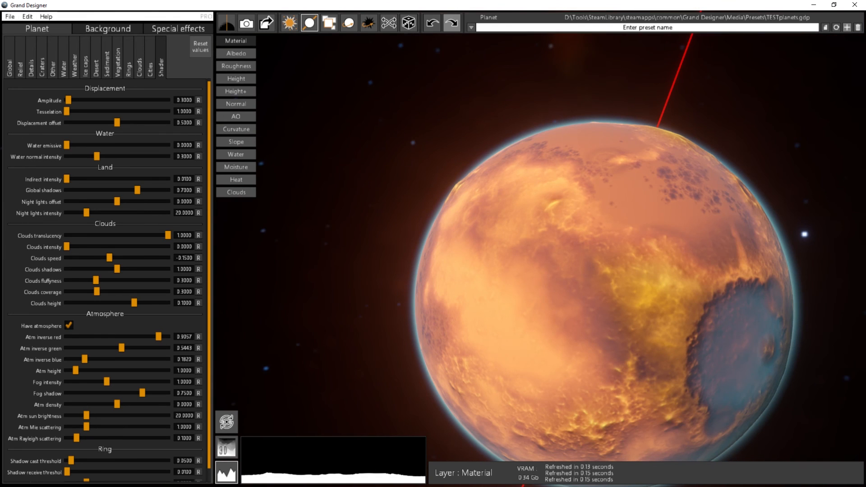
- Set the atmosphere height to about 1.96 and its density to about -0.93, viewing the backlit planet
left_click_drag(708, 299, 527, 220)
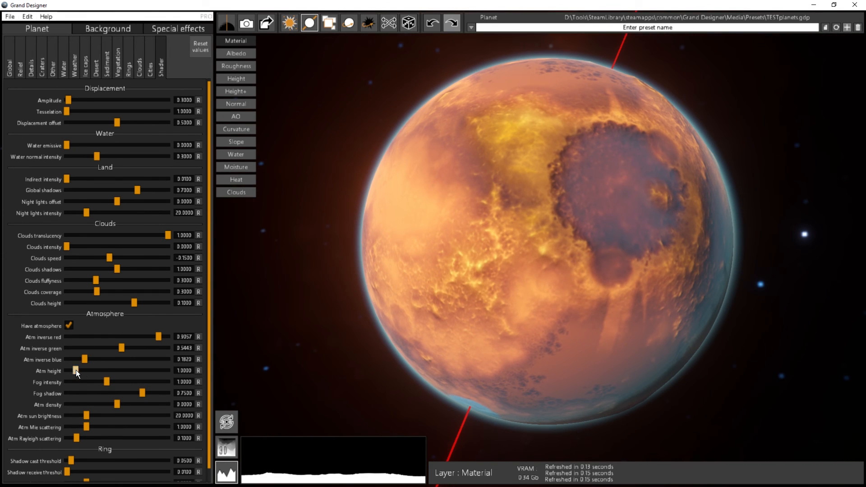
mouse_move(76, 370)
left_mouse_down()
mouse_move(106, 375)
mouse_move(84, 377)
left_mouse_up()
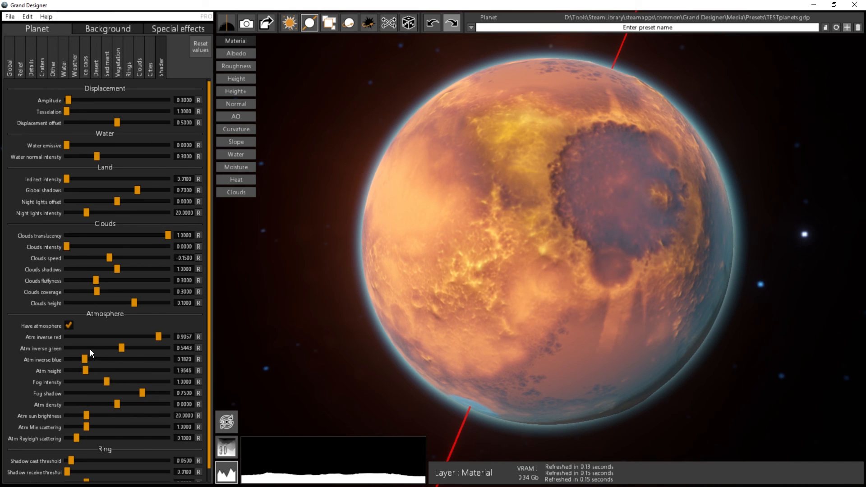
left_click_drag(114, 404, 69, 403)
left_click_drag(350, 93, 266, 95)
middle_click_drag(484, 193, 492, 229)
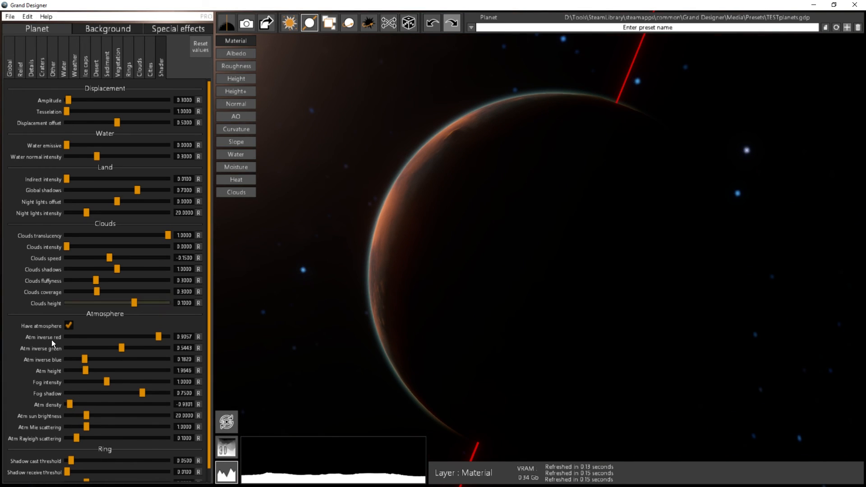
- Increase the atmosphere height to about 6.3 and check the glow on the sunlit planet
left_click_drag(86, 370, 130, 370)
left_click_drag(443, 85, 392, 101)
left_click_drag(532, 217, 739, 357)
left_click_drag(392, 158, 721, 252)
right_click_drag(721, 252, 694, 331)
left_click_drag(645, 331, 618, 346)
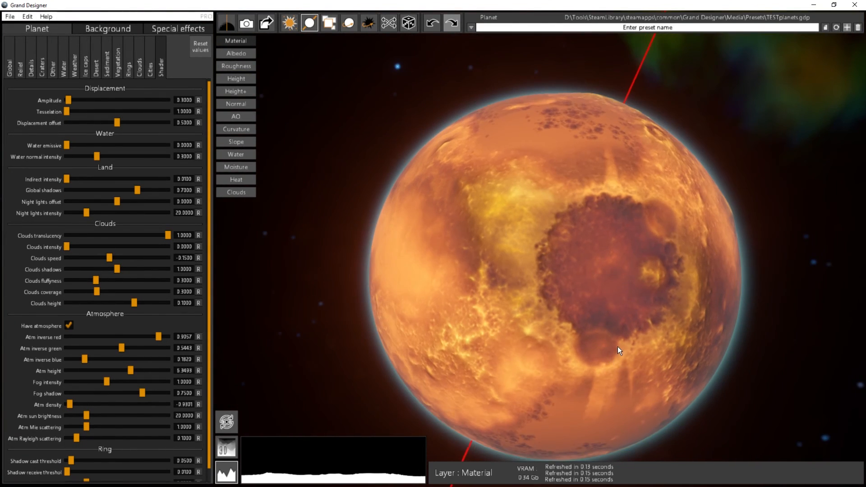
- Examine the planet's surface relief up close under full sunlight and side lighting
scroll(551, 346, "up", 3)
middle_click_drag(553, 346, 559, 306)
left_click_drag(559, 306, 326, 191)
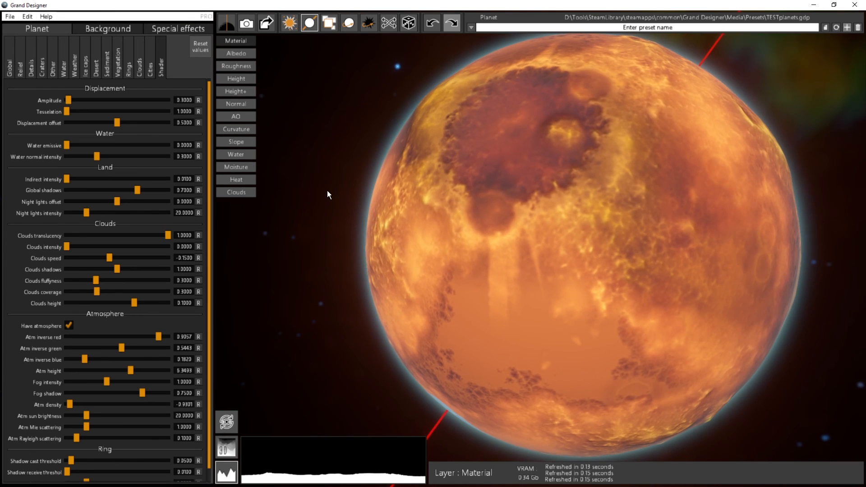
right_click_drag(834, 320, 552, 384)
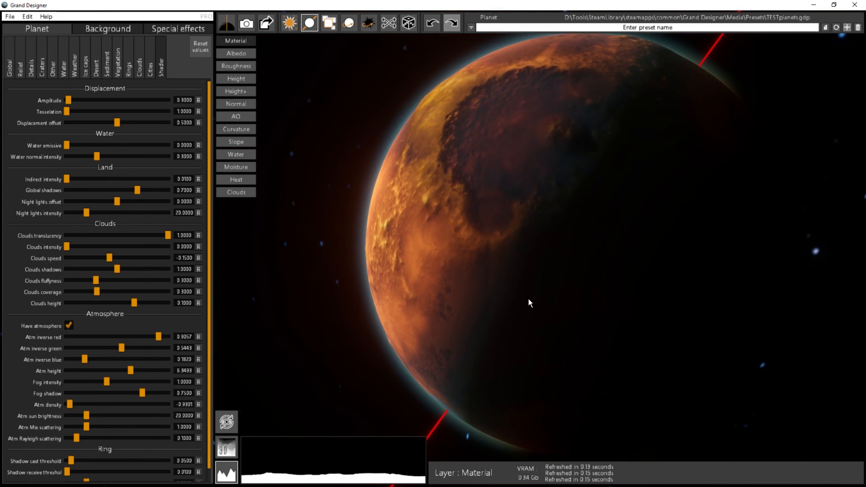
left_click_drag(528, 299, 555, 228)
right_click_drag(318, 73, 110, 11)
left_click_drag(664, 202, 444, 175)
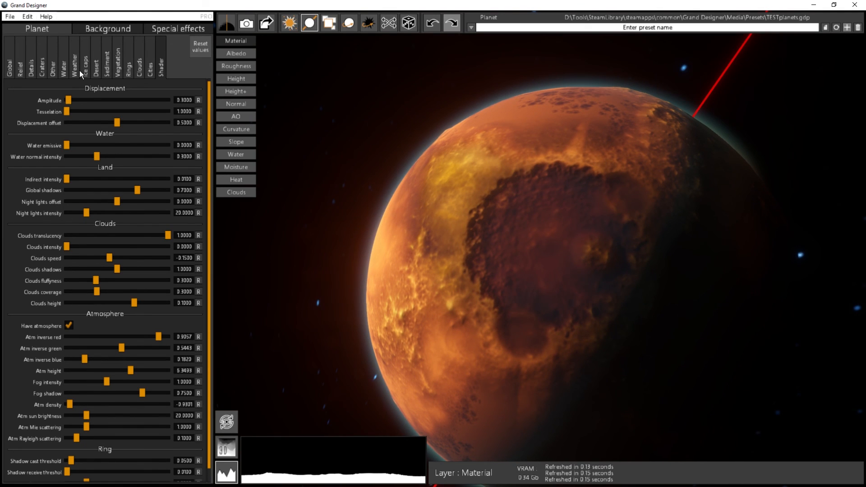
- Reduce the ground normals to about 0.29 and check the softened relief under different sun directions
left_click(55, 69)
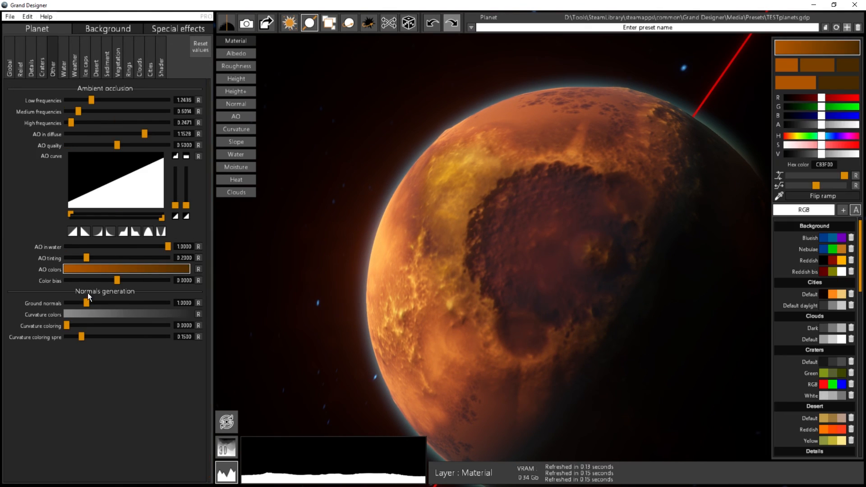
mouse_move(86, 302)
left_mouse_down()
mouse_move(69, 302)
mouse_move(151, 304)
mouse_move(72, 304)
left_mouse_up()
left_click_drag(379, 113, 585, 295)
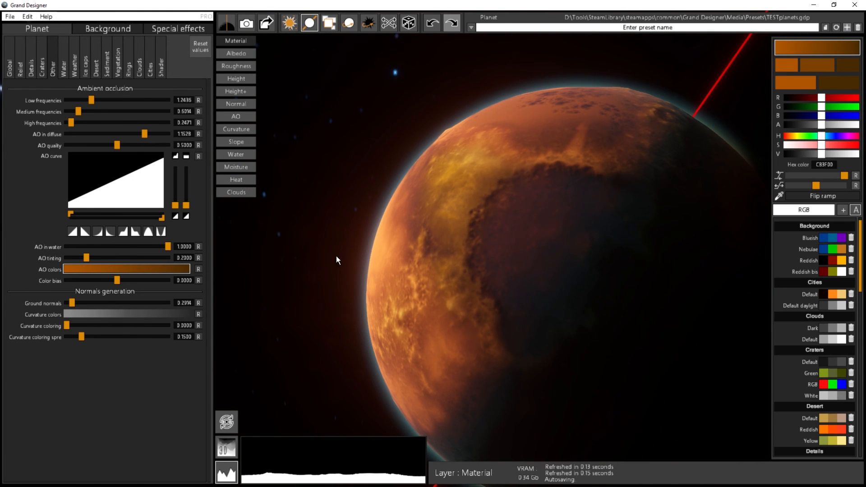
right_click_drag(393, 133, 720, 315)
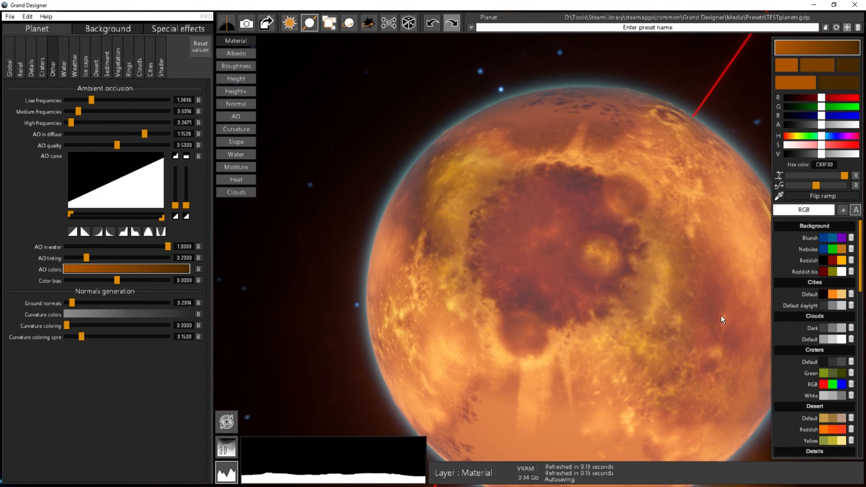
scroll(628, 280, "down", 2)
scroll(628, 280, "down", 1)
right_click_drag(582, 262, 399, 209)
scroll(590, 306, "up", 2)
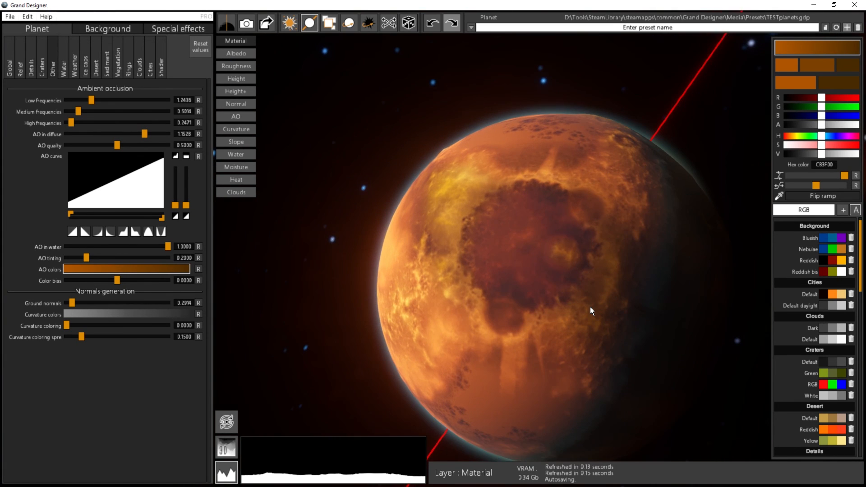
- Hide the red rotation axis line and inspect the planet from several sides, including the ice cap
left_click_drag(587, 315, 613, 392)
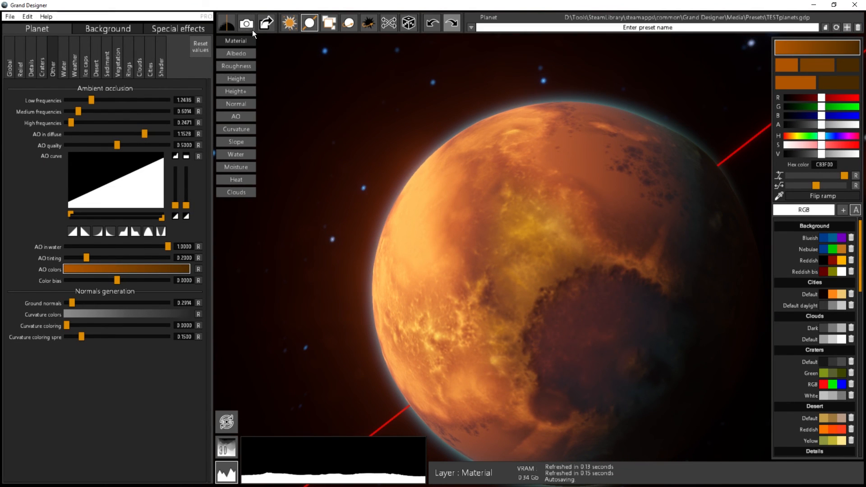
left_click(303, 26)
scroll(473, 151, "down", 2)
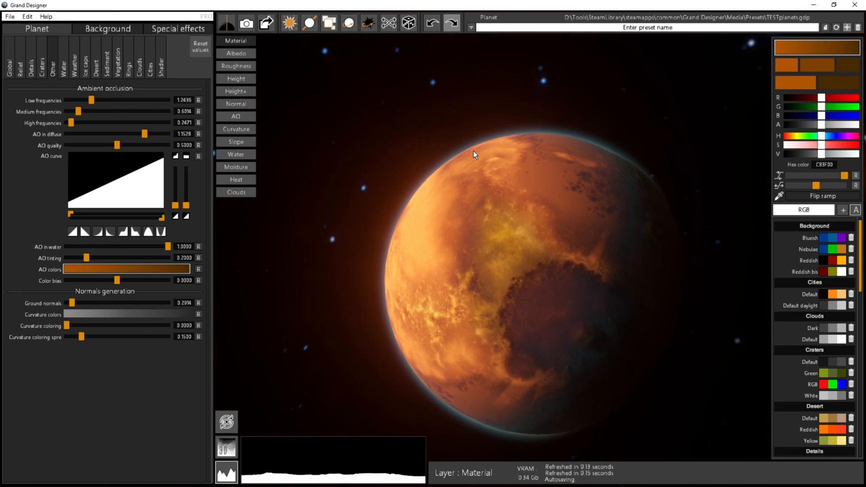
left_click_drag(620, 295, 698, 244)
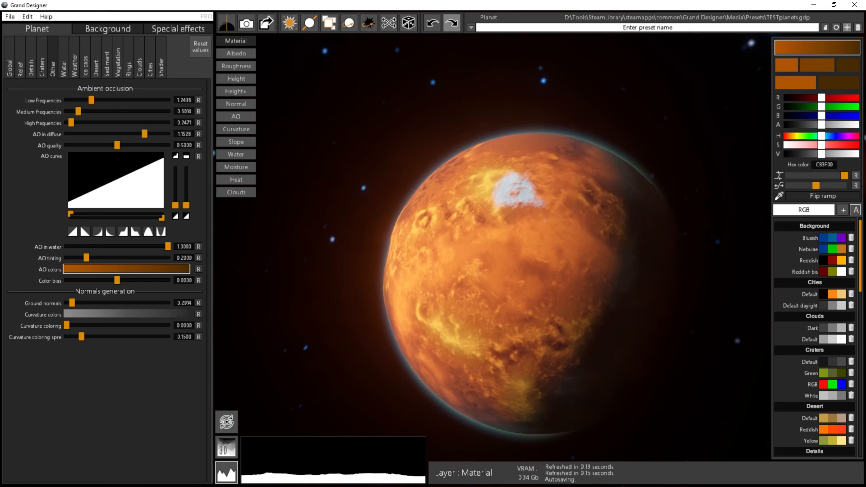
scroll(487, 224, "up", 2)
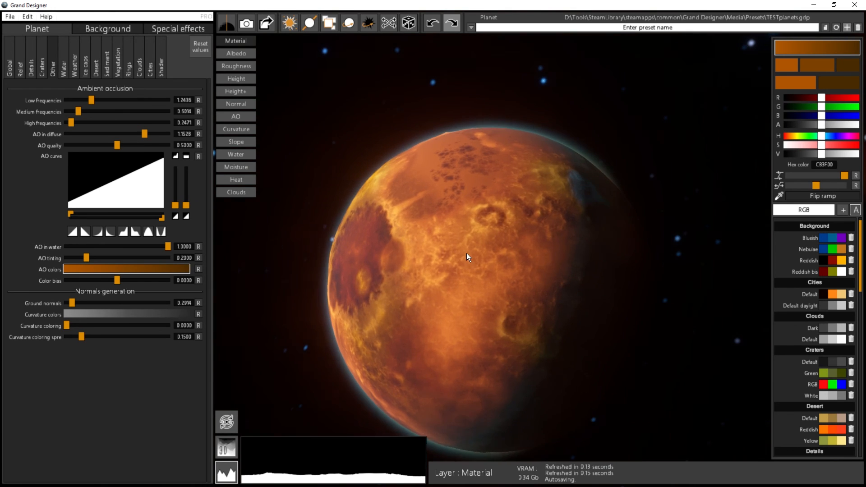
left_click_drag(466, 253, 272, 298)
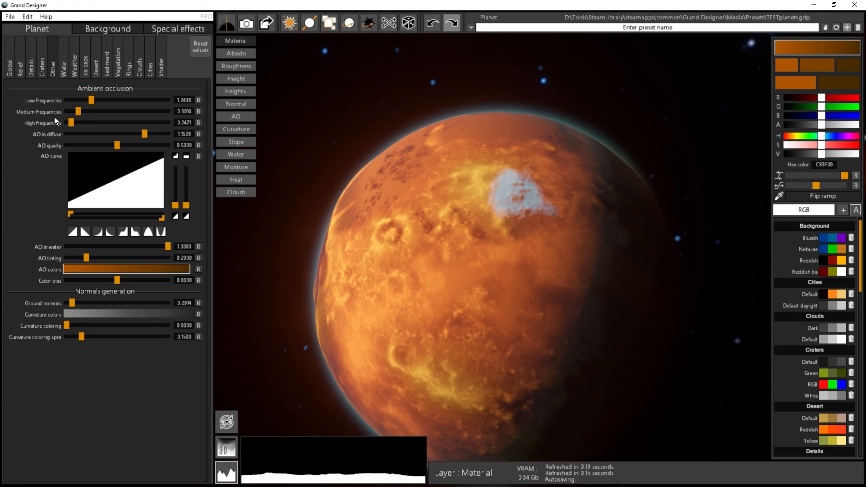
- Enlarge the ice caps by setting the spreading of the temperature on the poles to about 0.88
left_click(74, 68)
left_click_drag(503, 178, 504, 185)
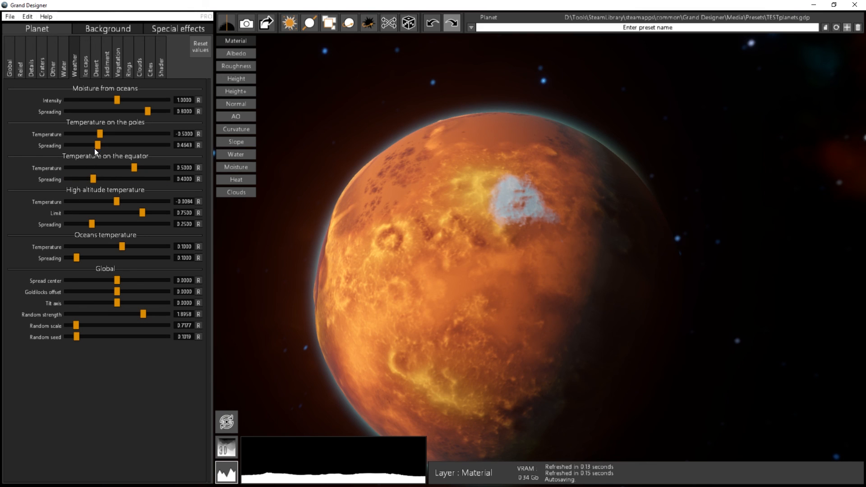
left_click_drag(99, 145, 129, 144)
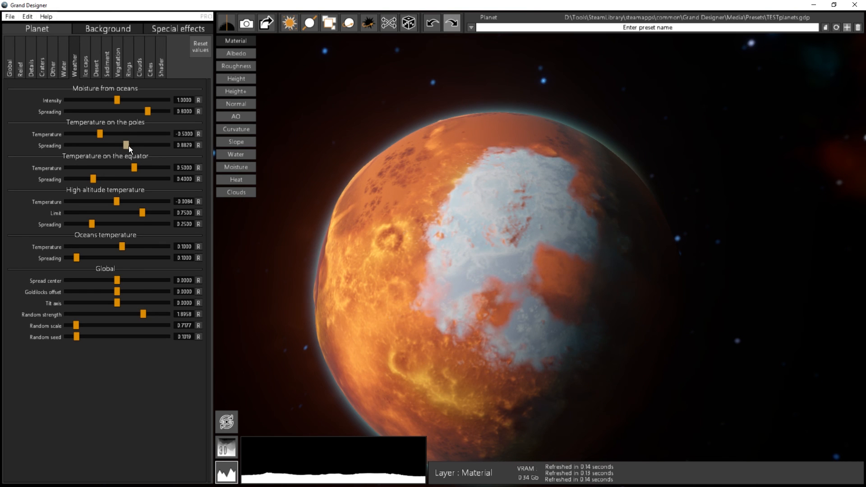
- Examine the enlarged ice caps at both poles and the dark basin under side lighting
left_click_drag(393, 283, 415, 397)
left_click_drag(730, 485, 324, 158)
right_click_drag(271, 235, 140, 228)
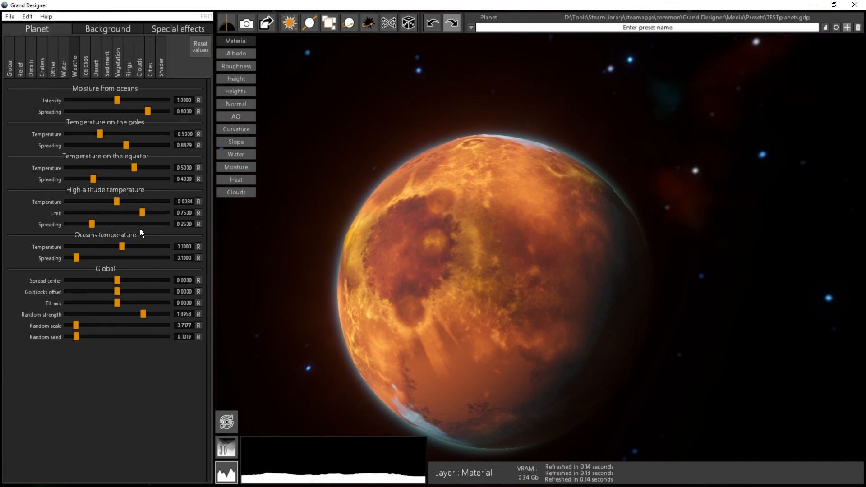
left_click_drag(412, 269, 366, 286)
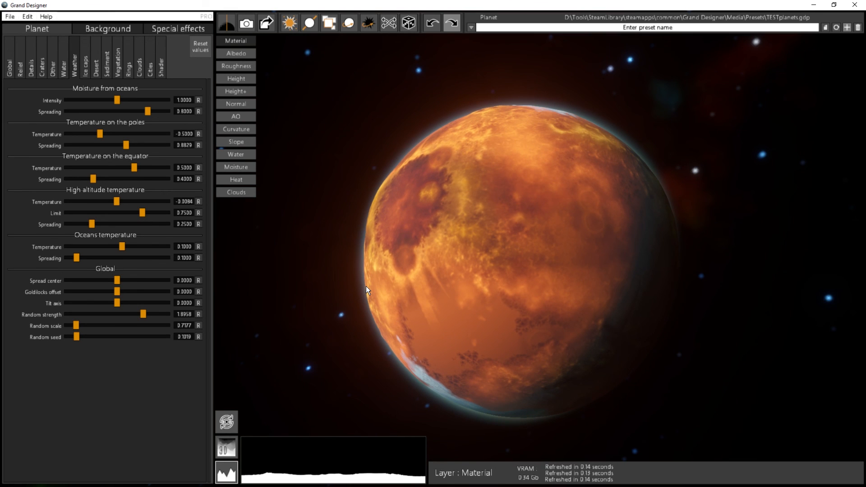
left_click_drag(515, 282, 571, 326)
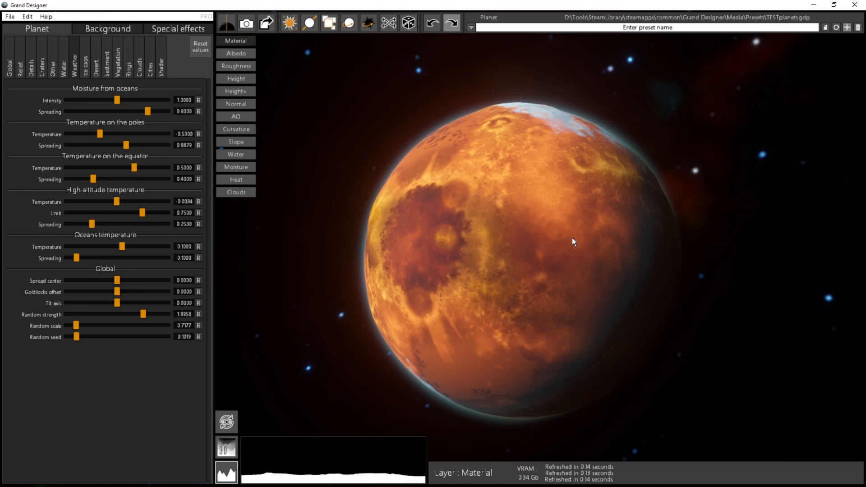
left_click_drag(575, 196, 537, 204)
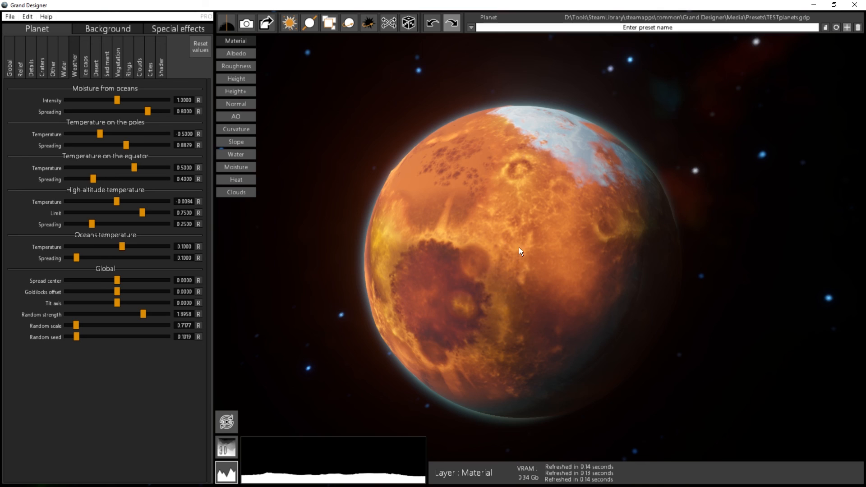
middle_click_drag(519, 247, 519, 234)
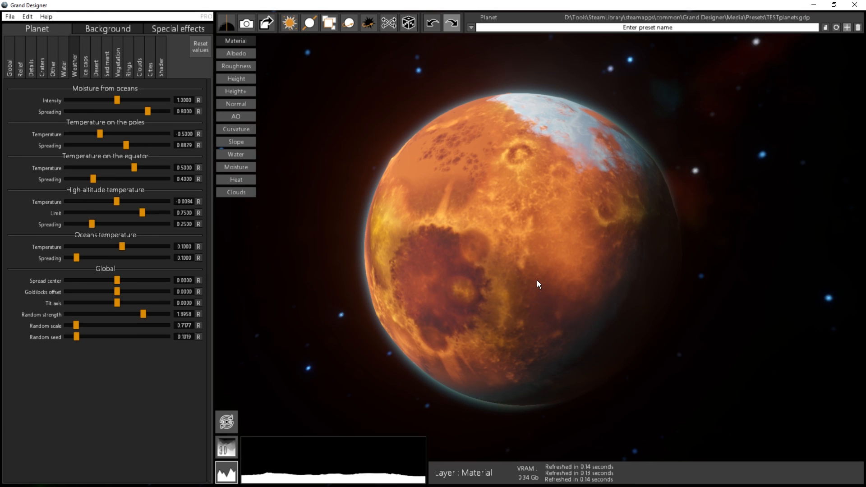
left_click_drag(537, 283, 545, 255)
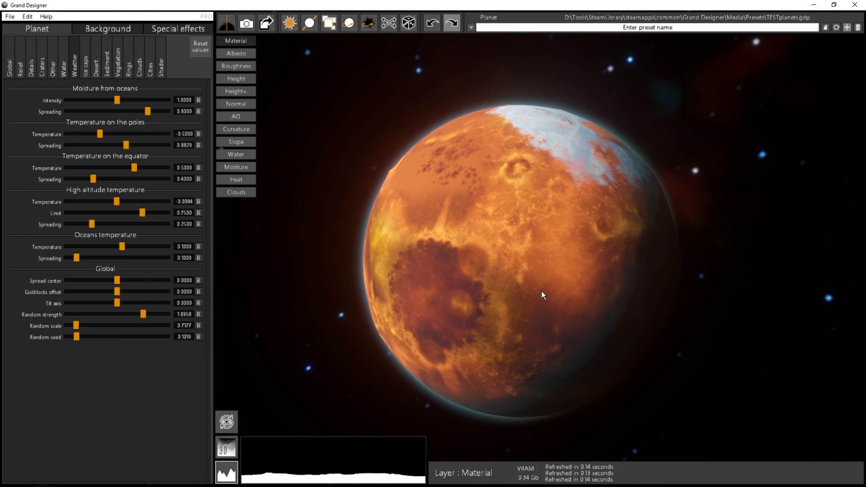